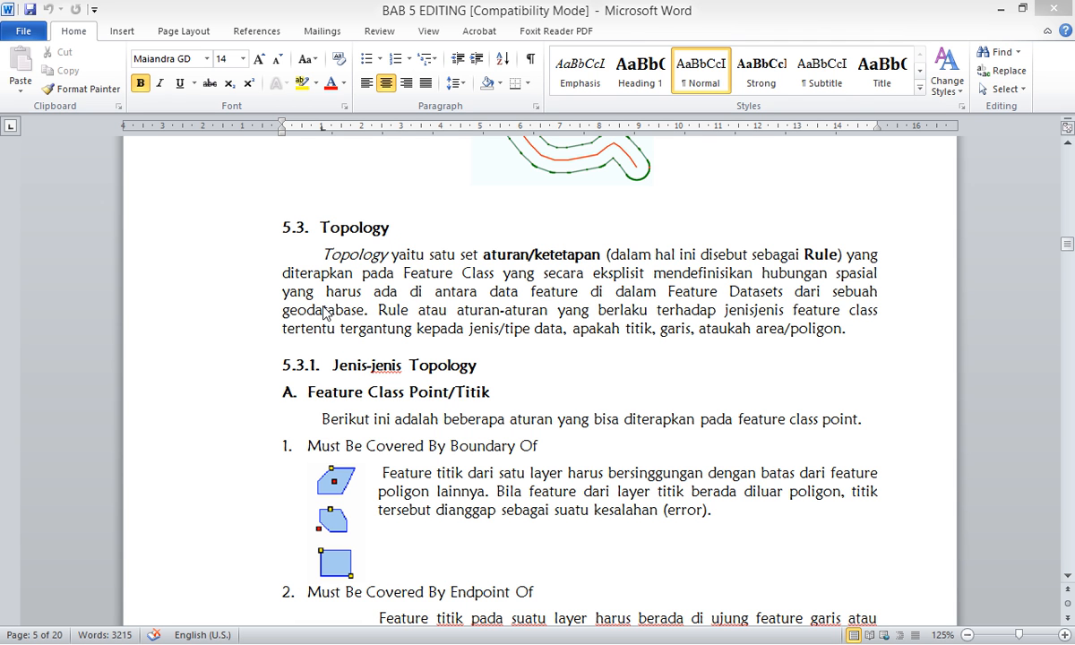
Leave the Word document, switch to ArcMap and show the Catalog
left_click(1001, 9)
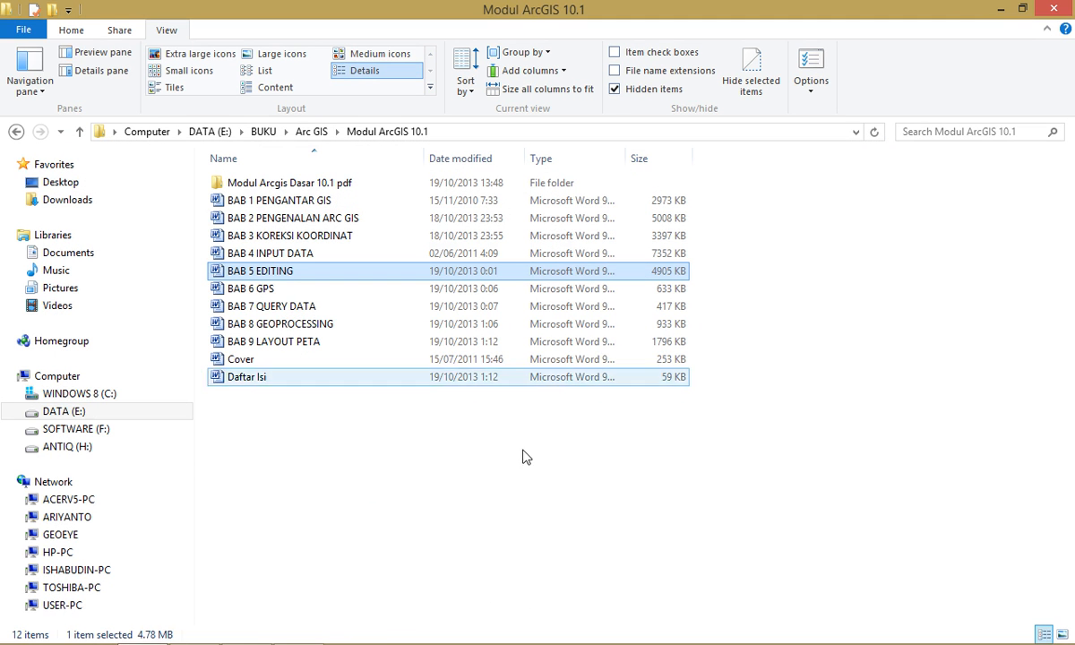
left_click(194, 628)
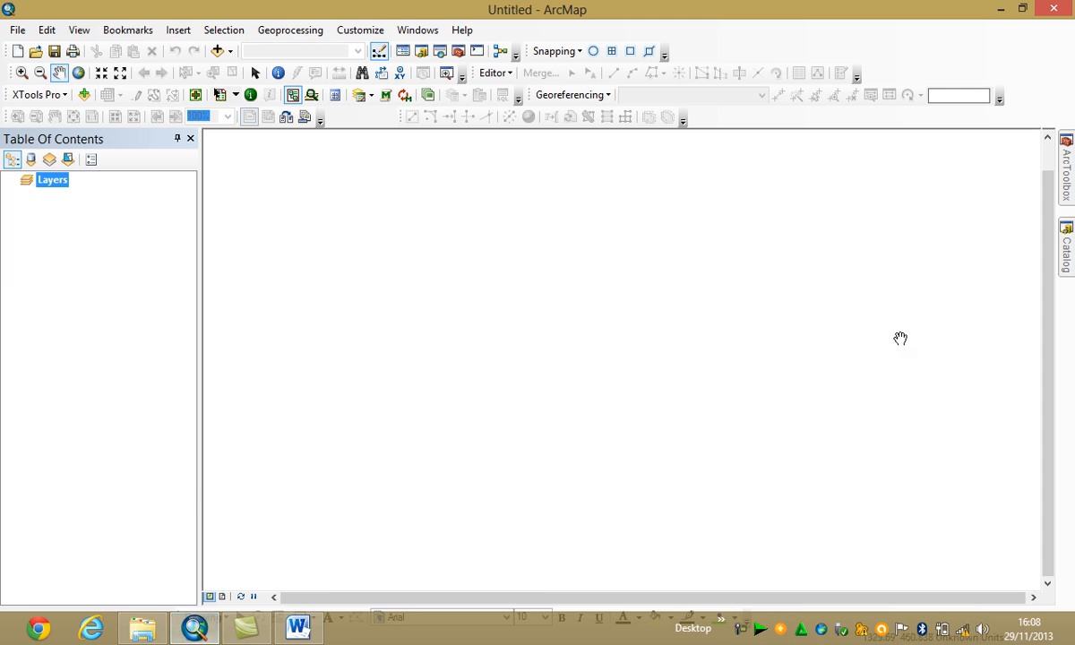
left_click(1069, 255)
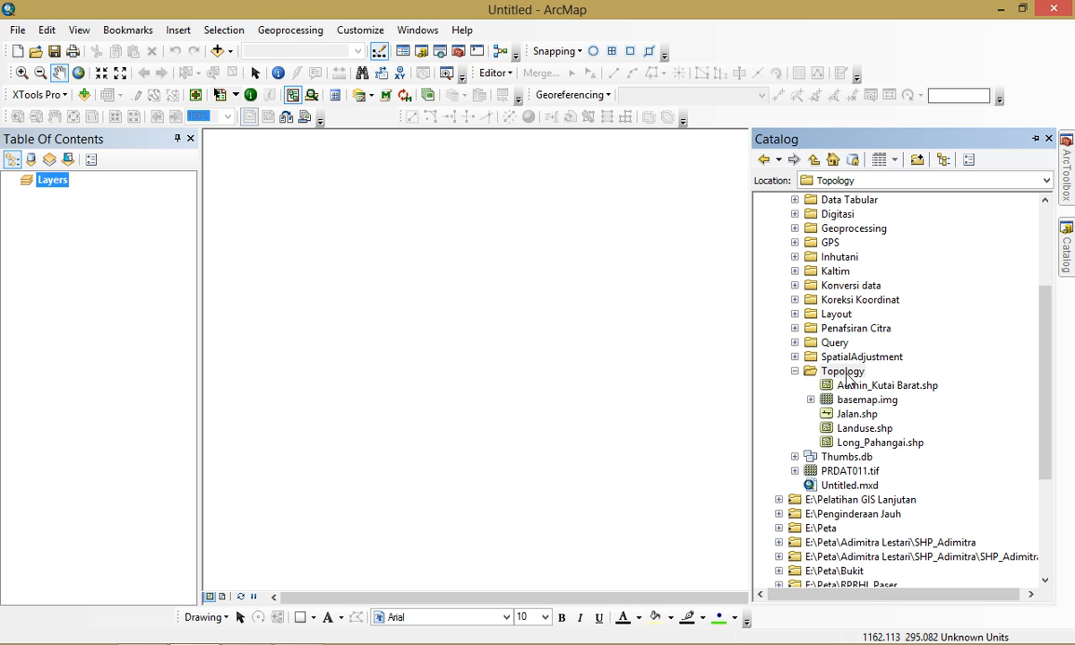
Create a new personal geodatabase named Kaltim in the Topology folder
right_click(848, 376)
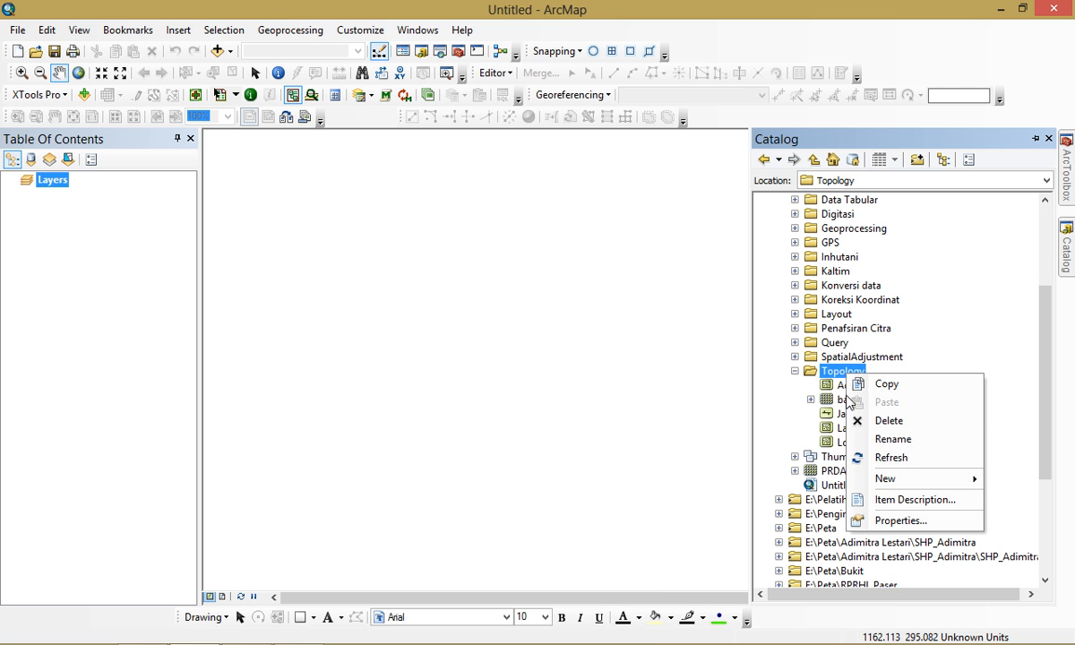
mouse_move(878, 491)
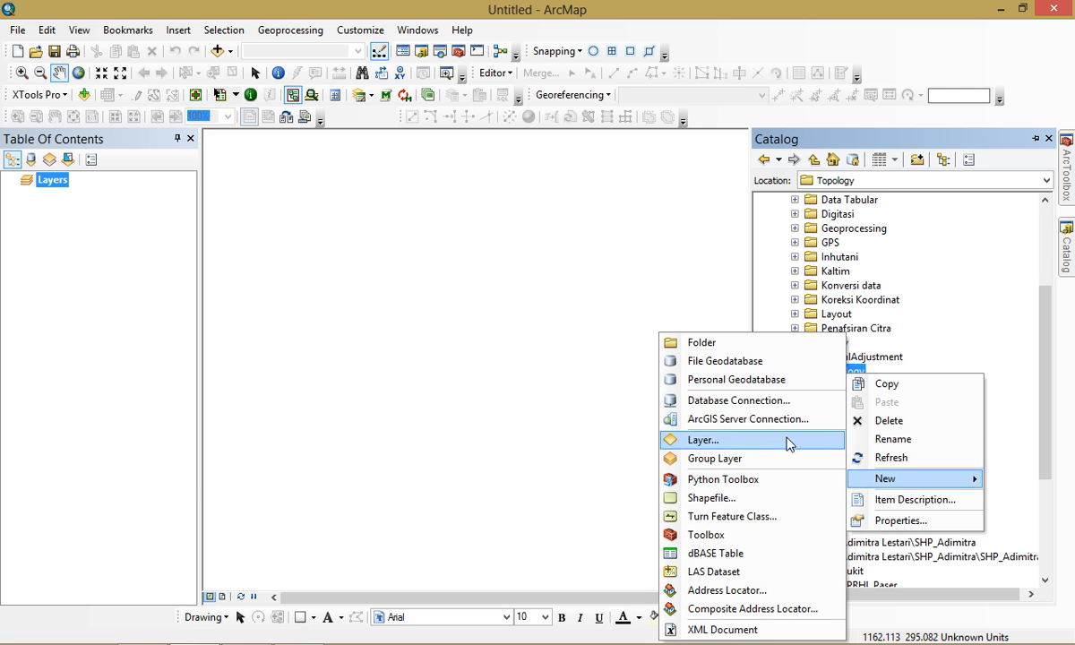
left_click(731, 382)
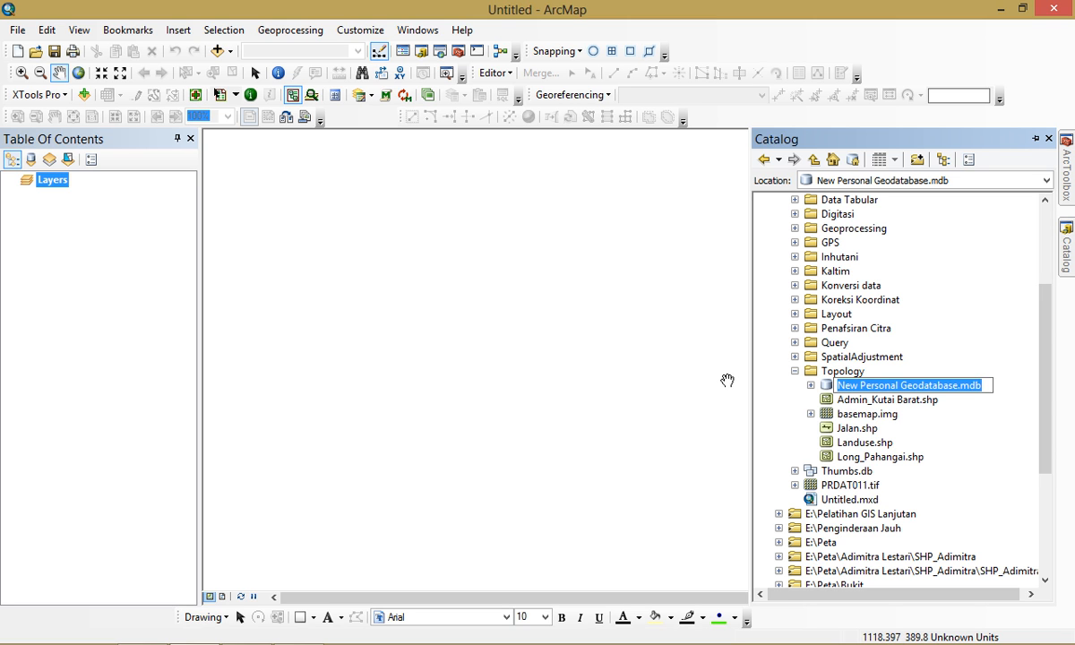
type("Kaltim")
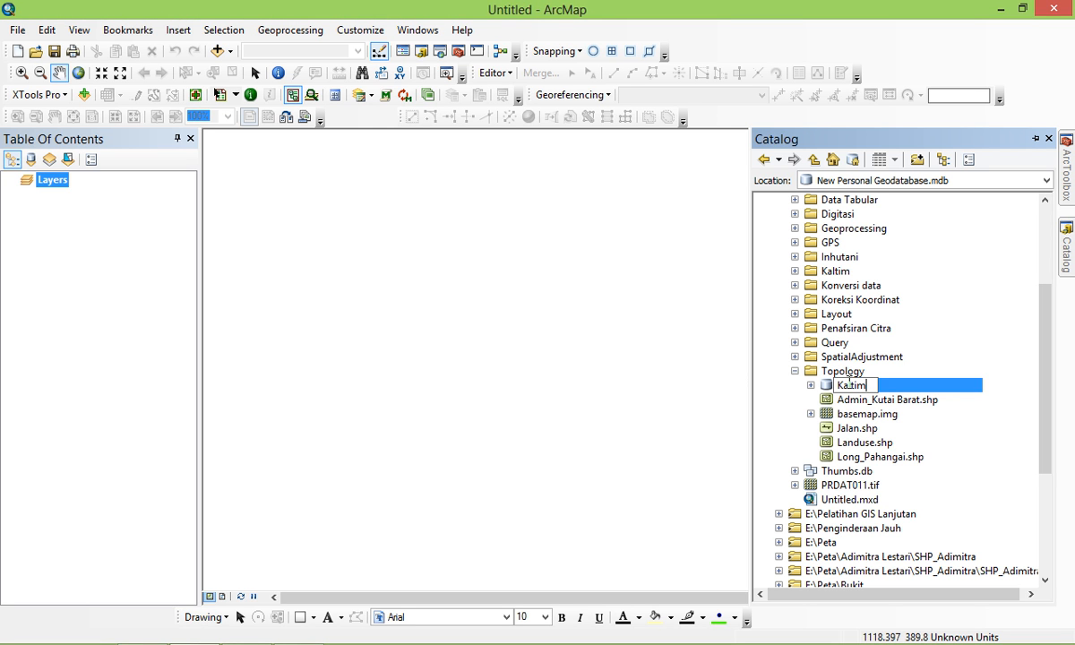
key("Return")
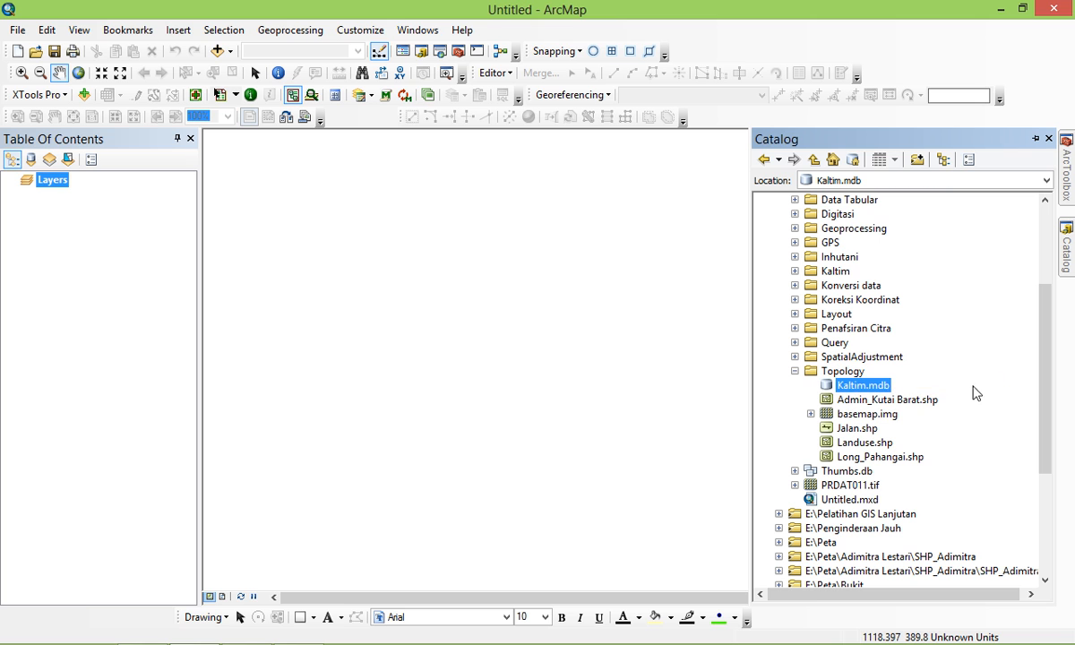
Create a feature dataset named Samarinda in Kaltim.mdb using WGS 1984 UTM Zone 50S, with no vertical coordinate system and the default tolerances
right_click(869, 390)
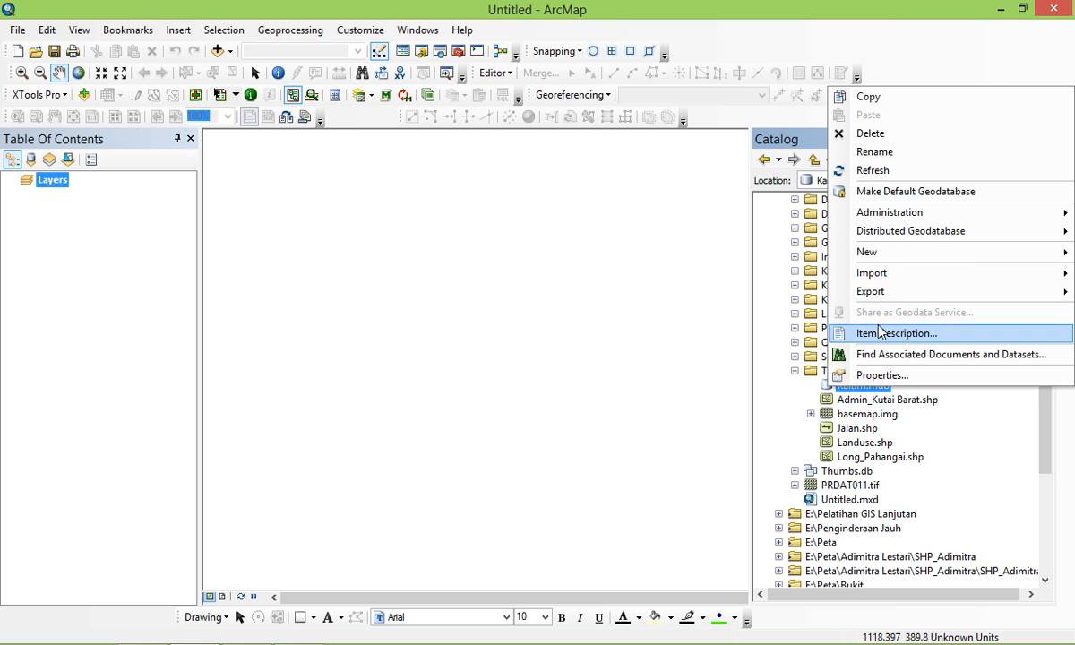
mouse_move(888, 258)
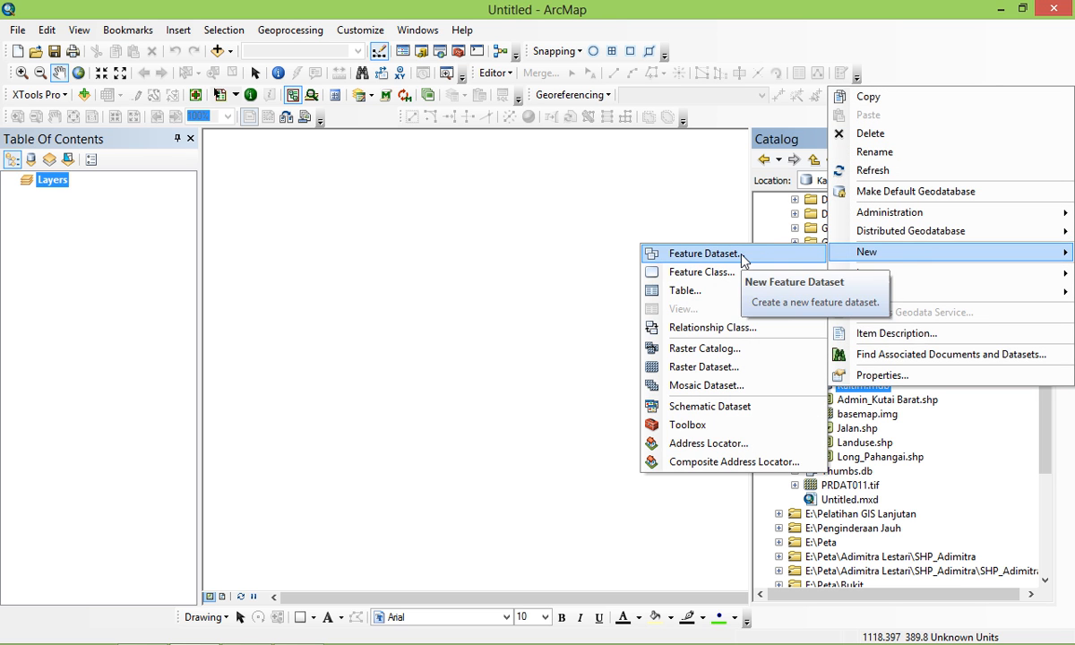
left_click(703, 253)
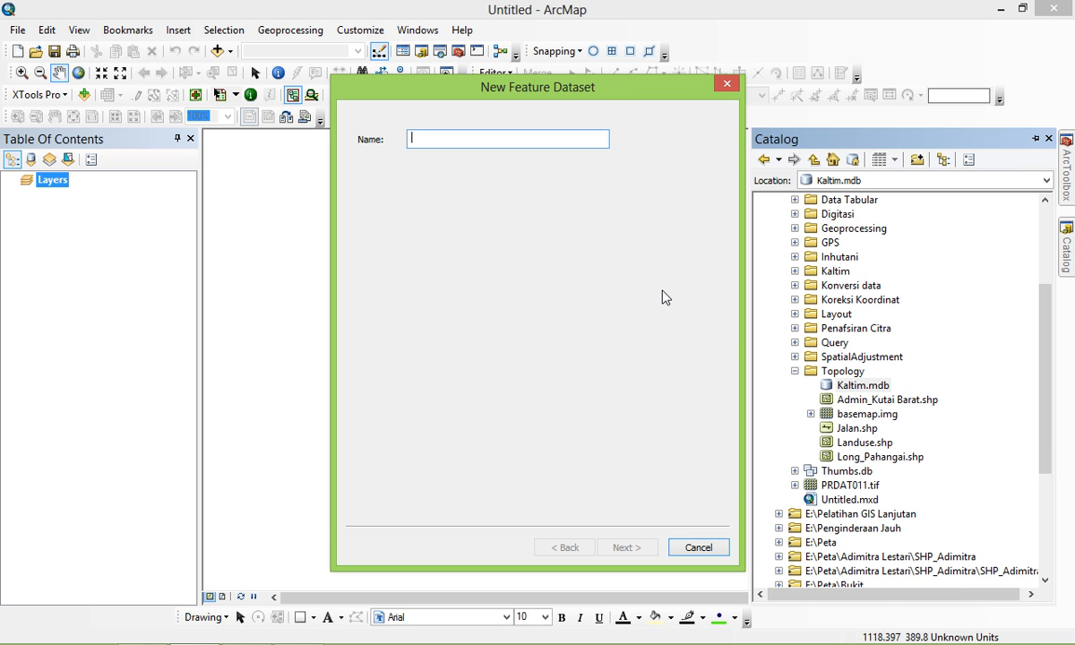
type("Samarinda")
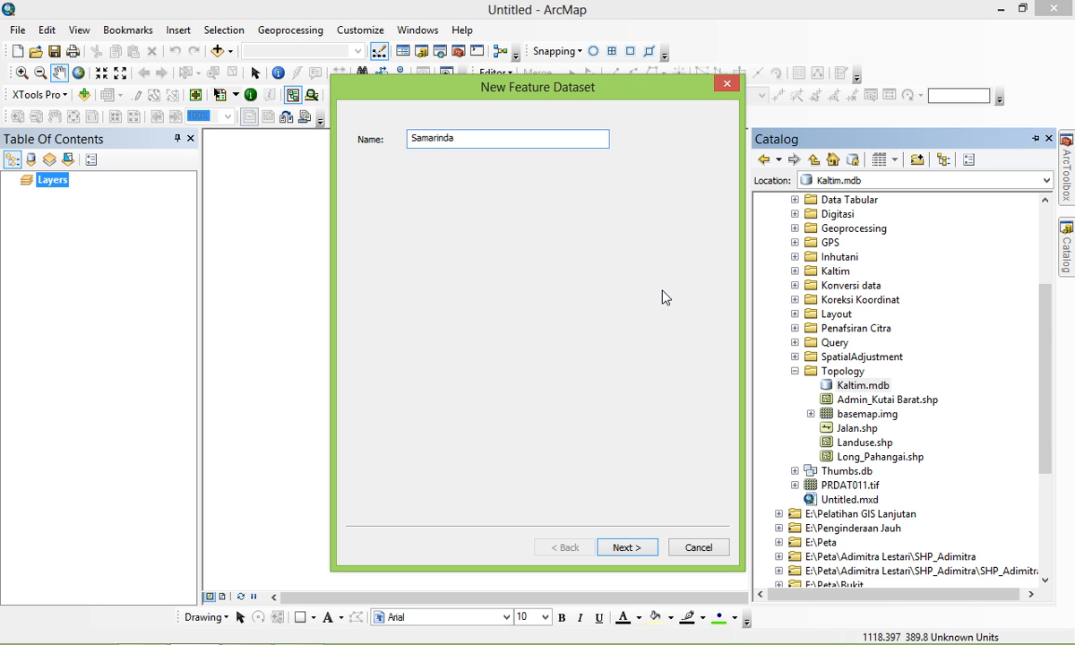
left_click(627, 548)
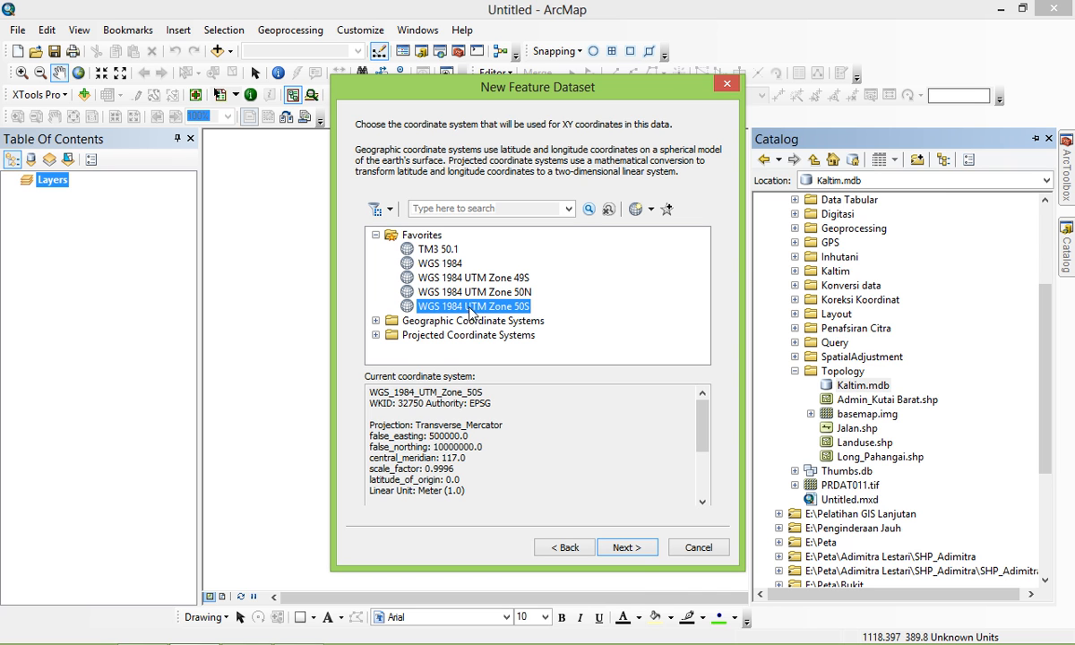
left_click(625, 549)
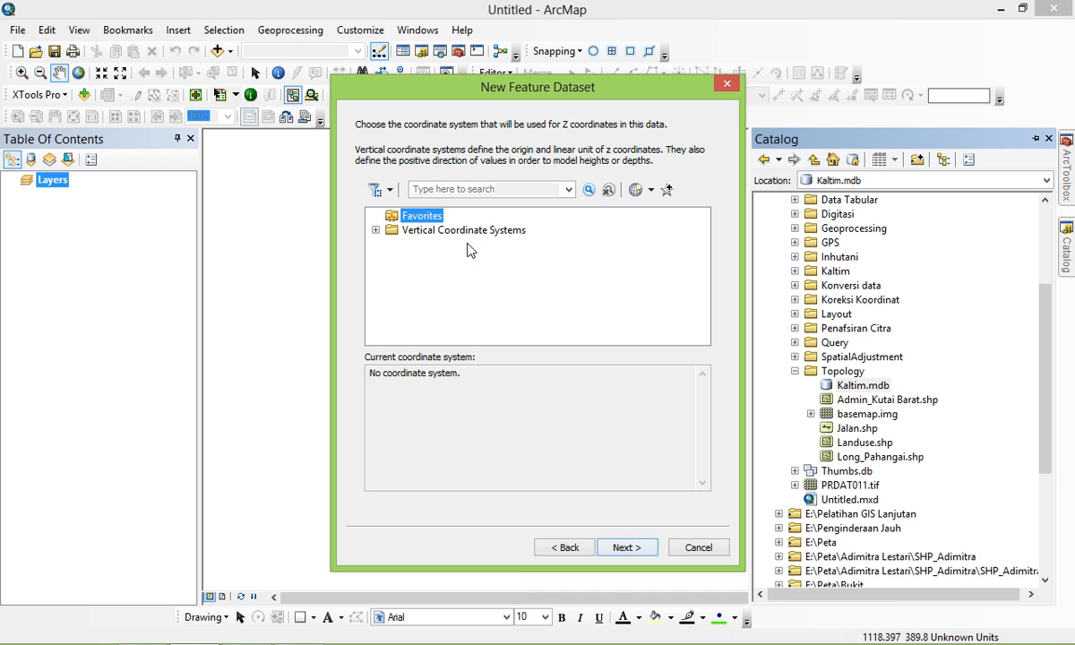
left_click(626, 548)
left_click(627, 549)
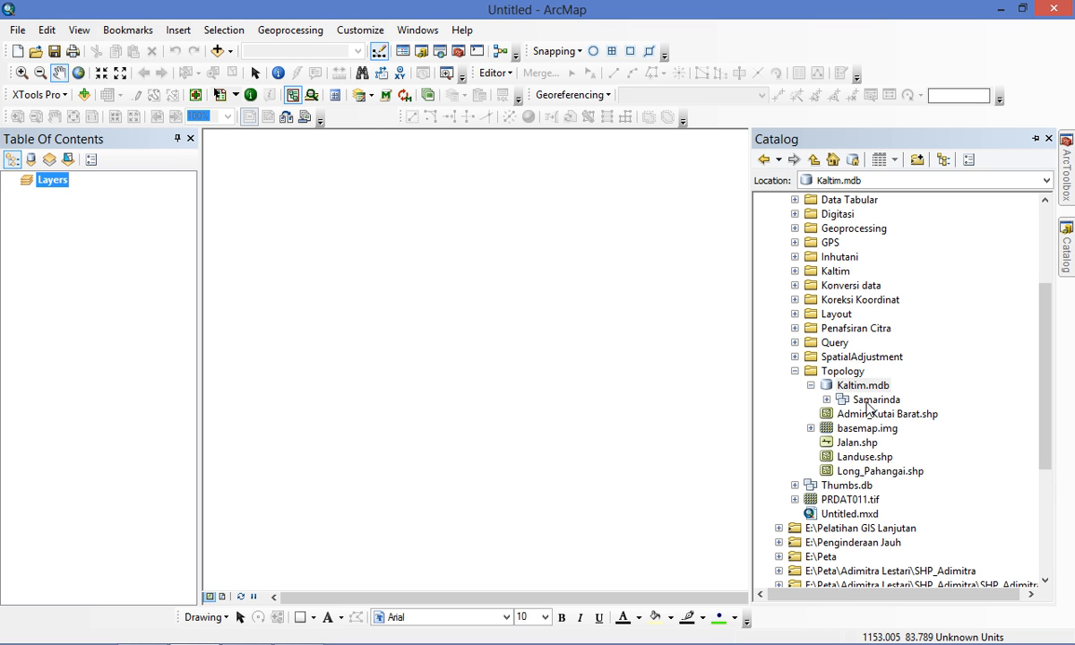
Set up a single geodatabase export of Jalan.shp with the Samarinda dataset in Kaltim.mdb as output location
left_click_drag(1041, 424, 1045, 455)
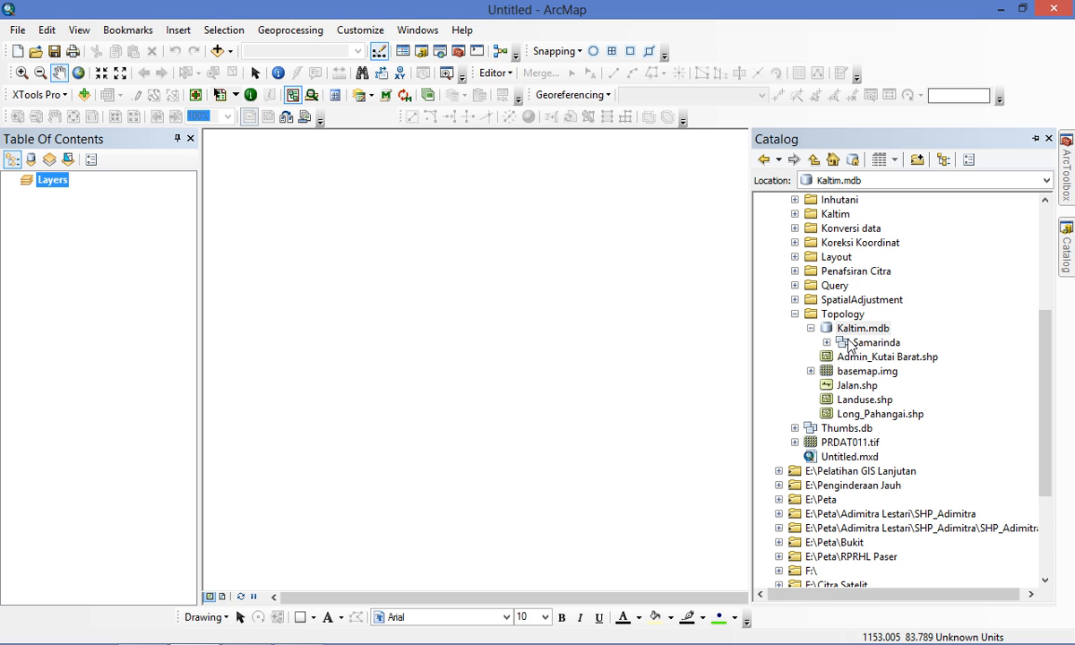
right_click(854, 391)
mouse_move(869, 485)
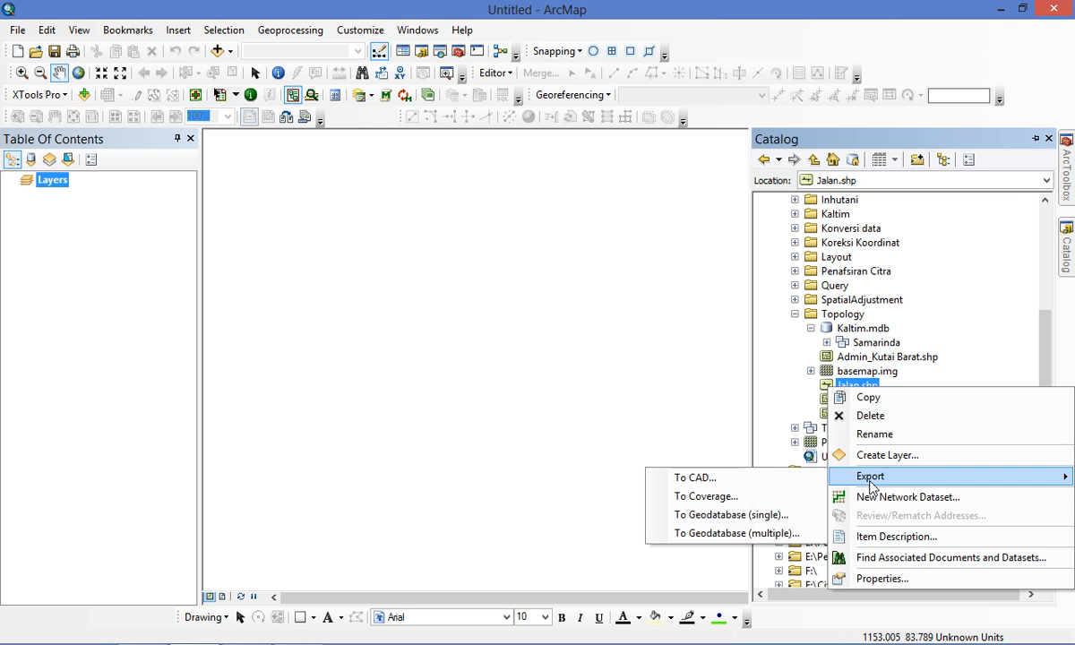
left_click(769, 518)
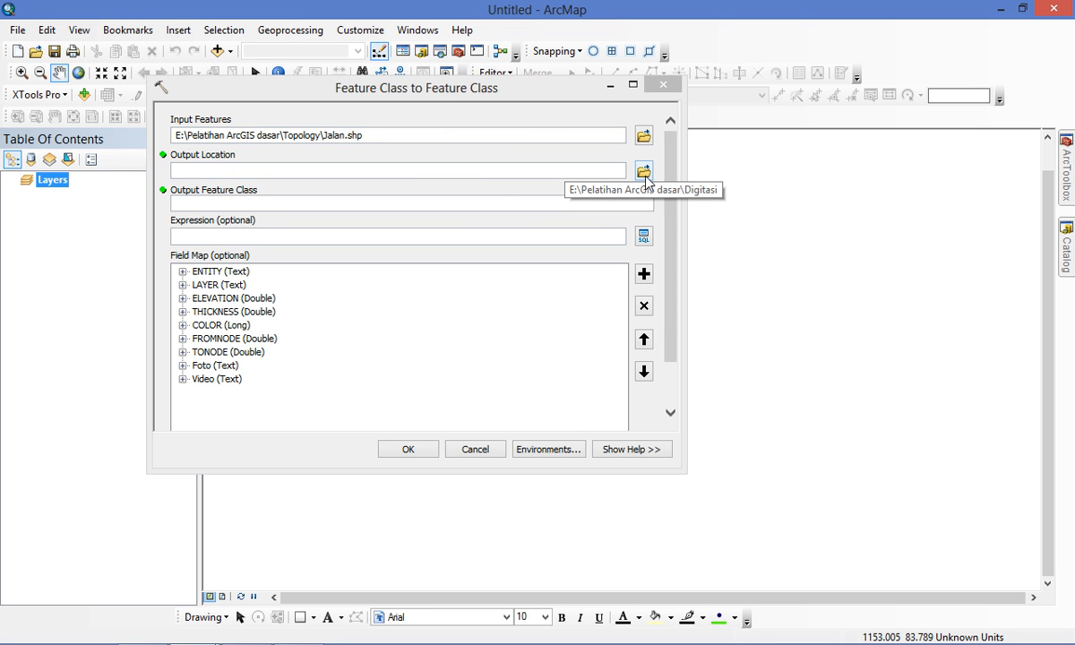
left_click(644, 171)
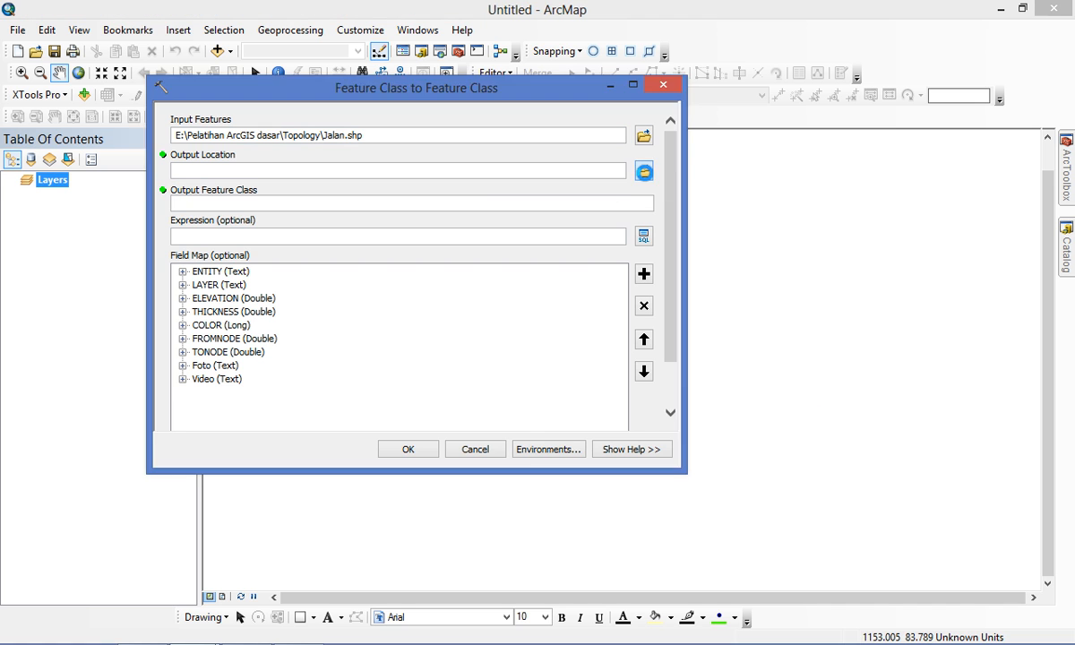
left_click(440, 172)
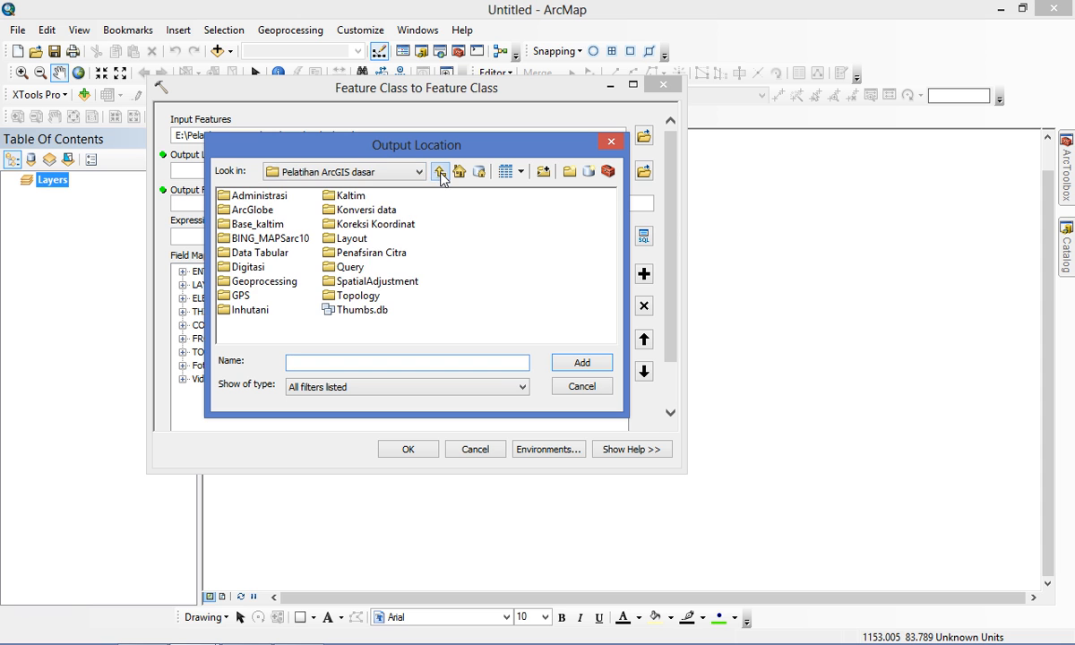
double_click(355, 297)
double_click(254, 197)
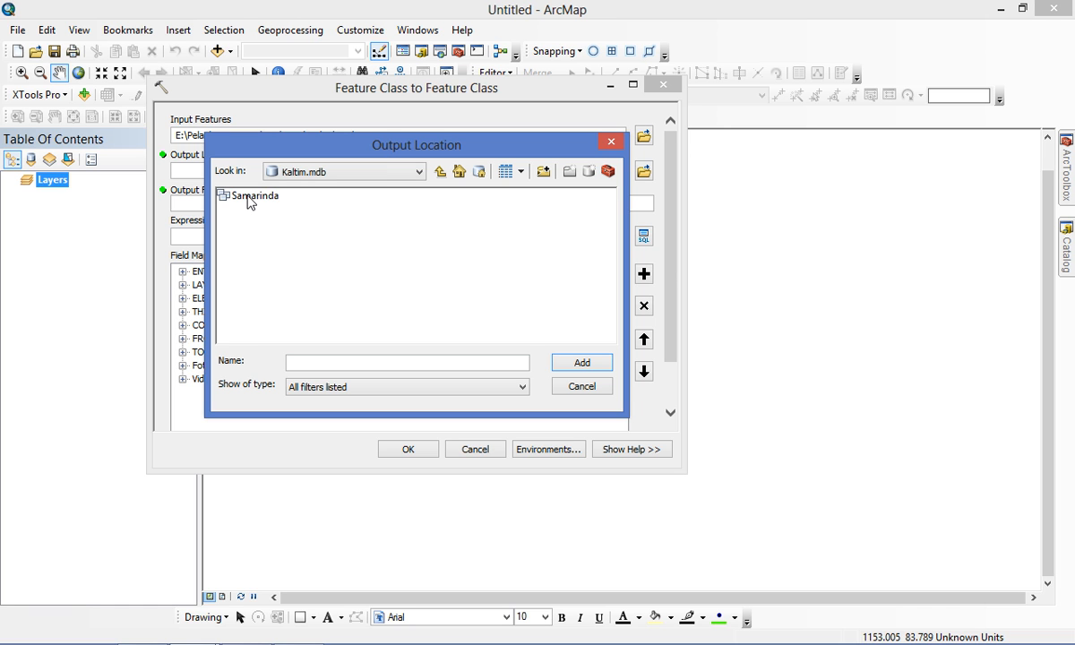
left_click(252, 199)
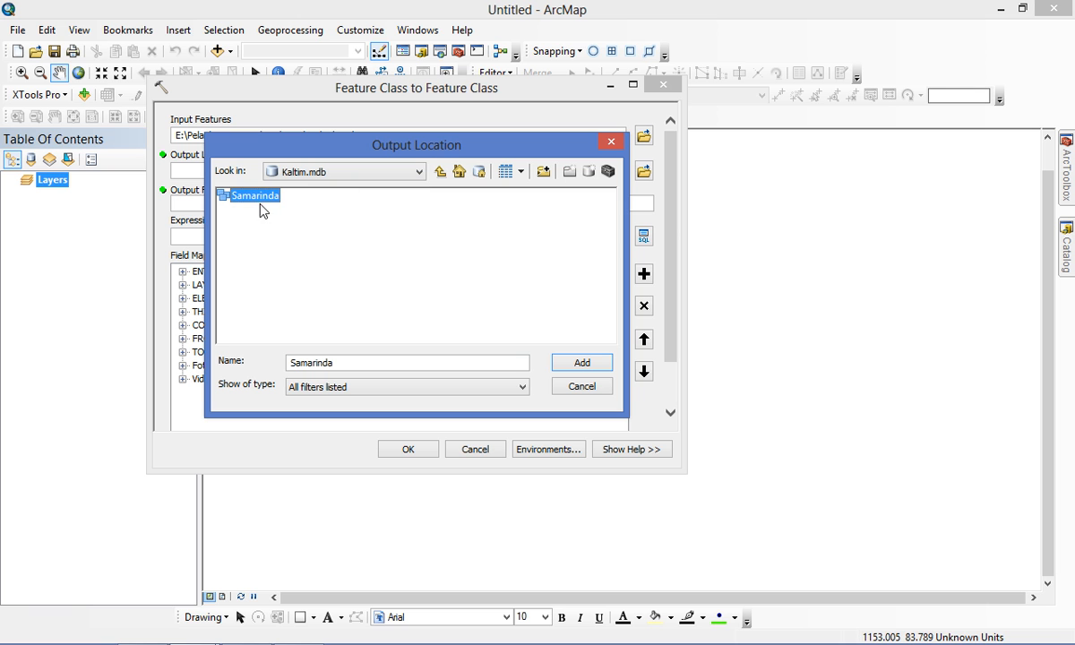
left_click(578, 364)
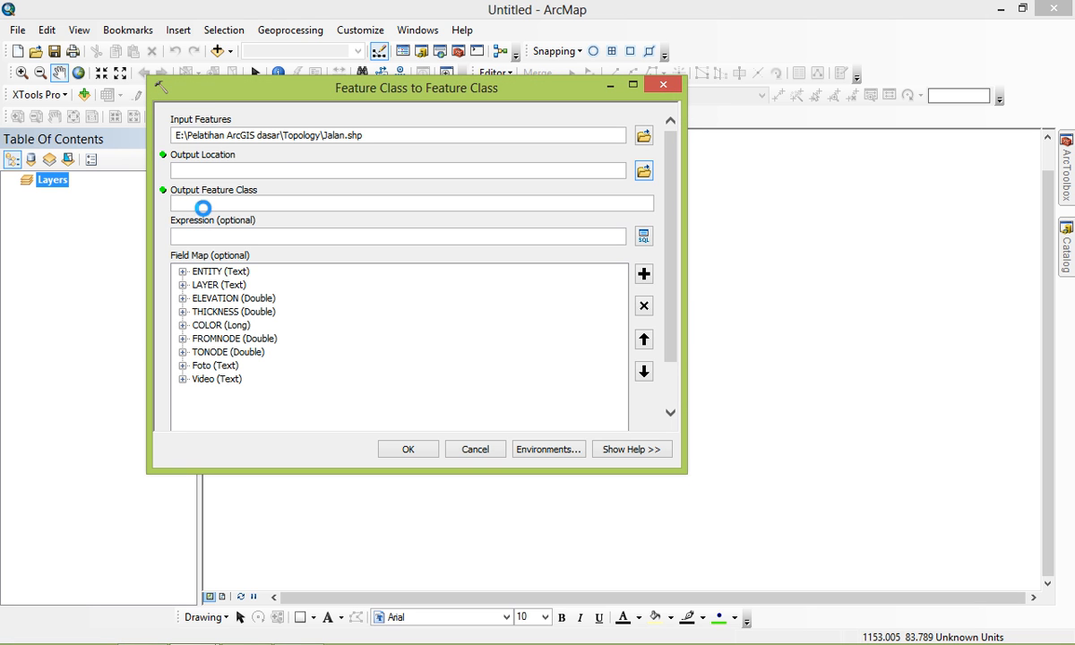
Name the output feature class Jalan and run the export
left_click(209, 206)
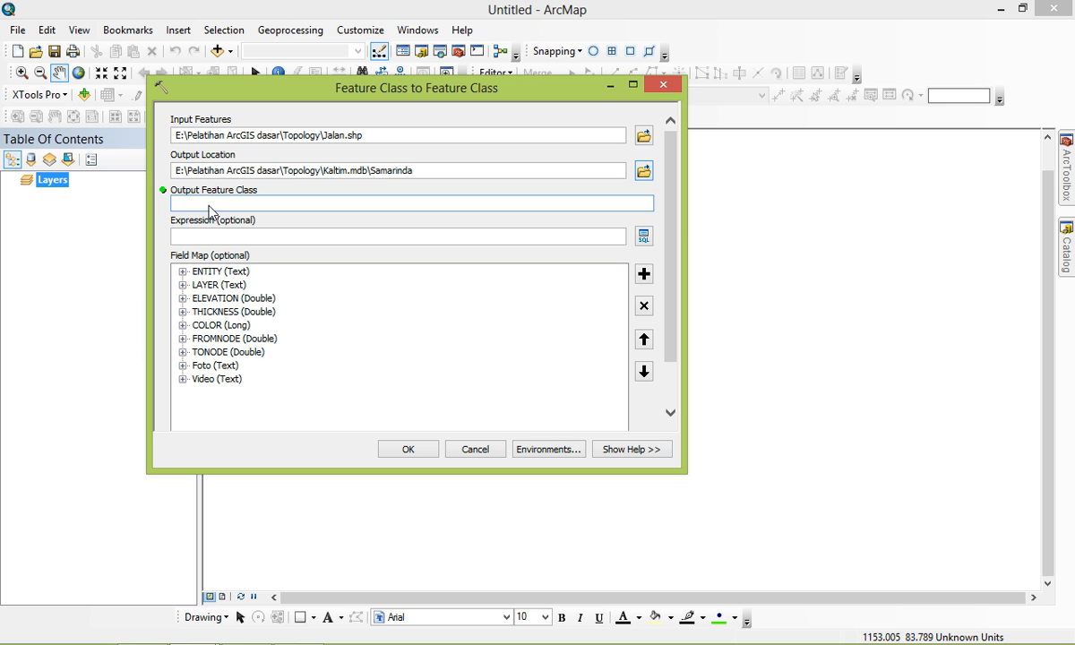
type("J")
left_click(408, 449)
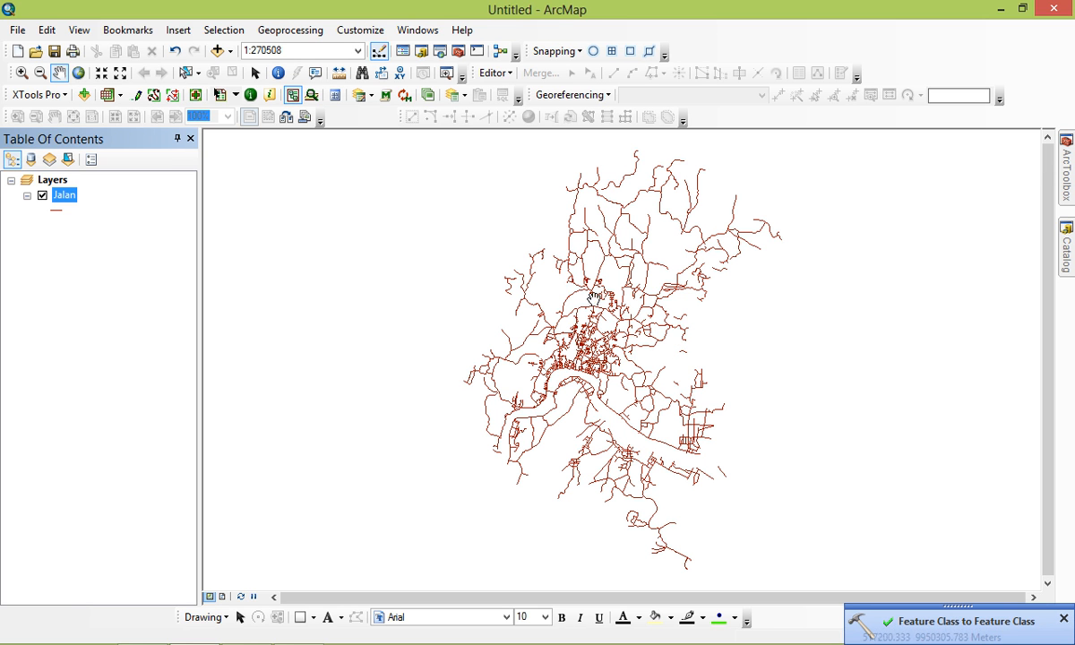
Export Landuse.shp as a single feature class named Landuse into the Samarinda dataset of Kaltim.mdb
left_click(1068, 251)
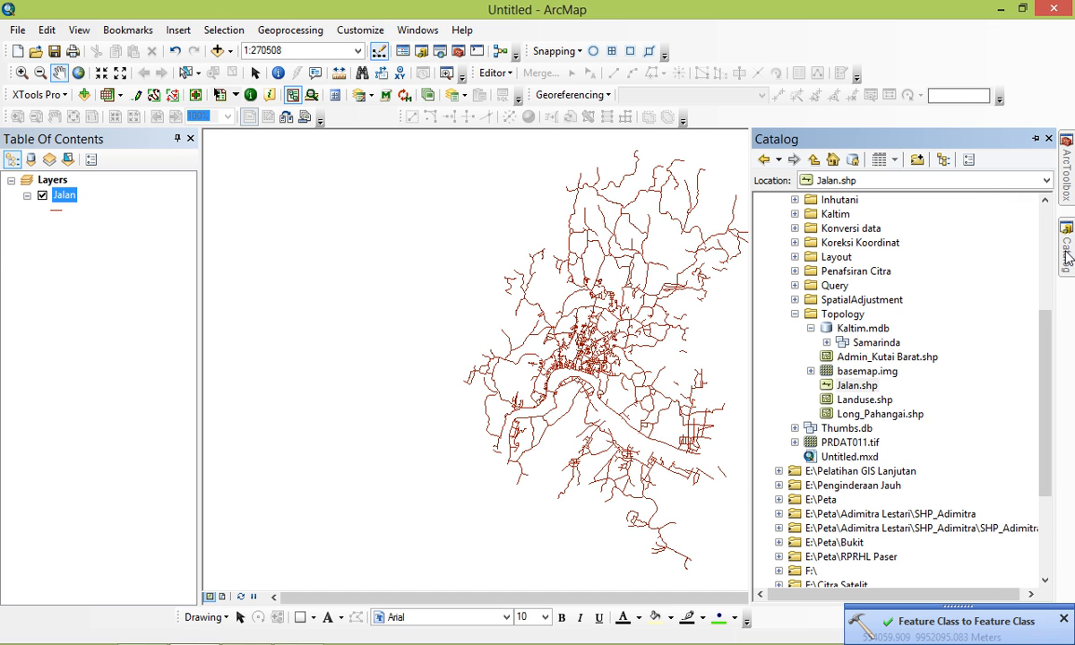
left_click(827, 343)
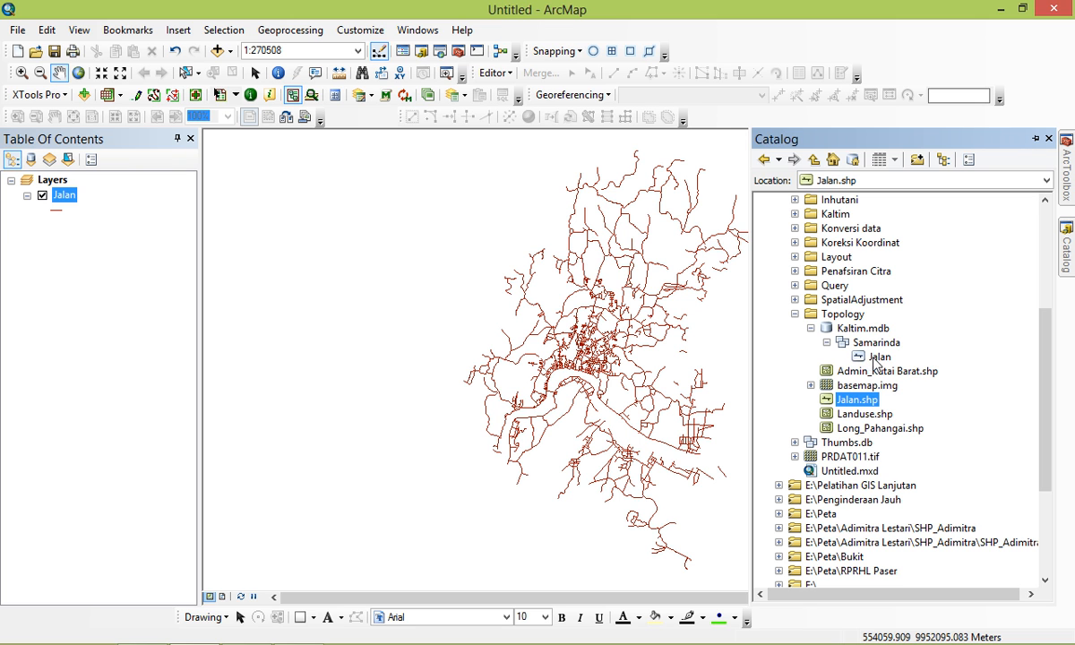
right_click(830, 414)
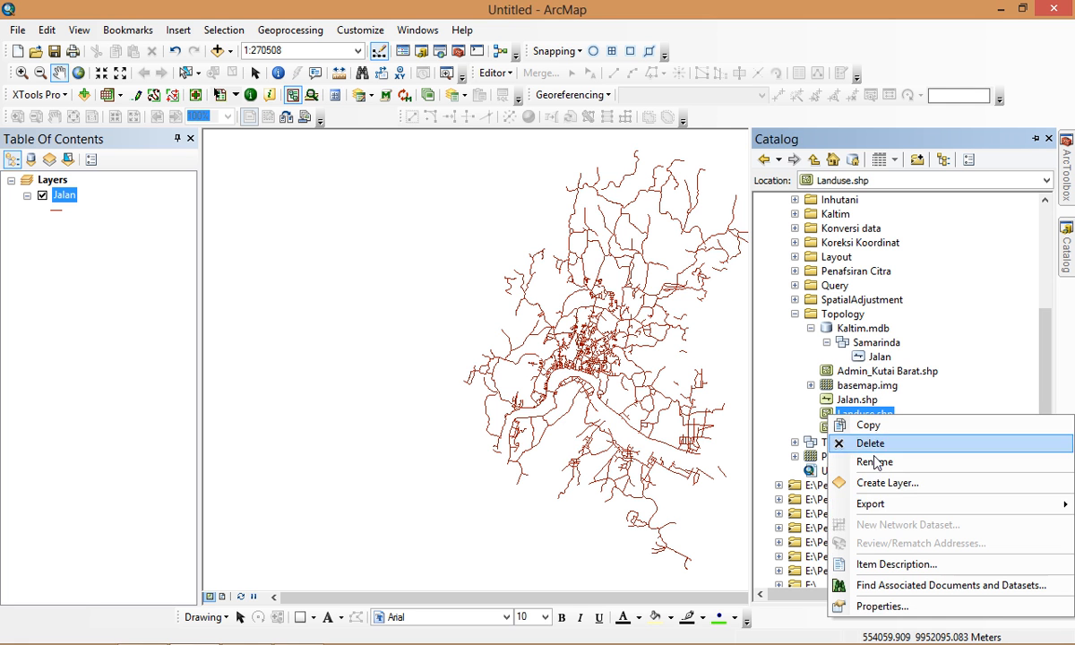
mouse_move(890, 513)
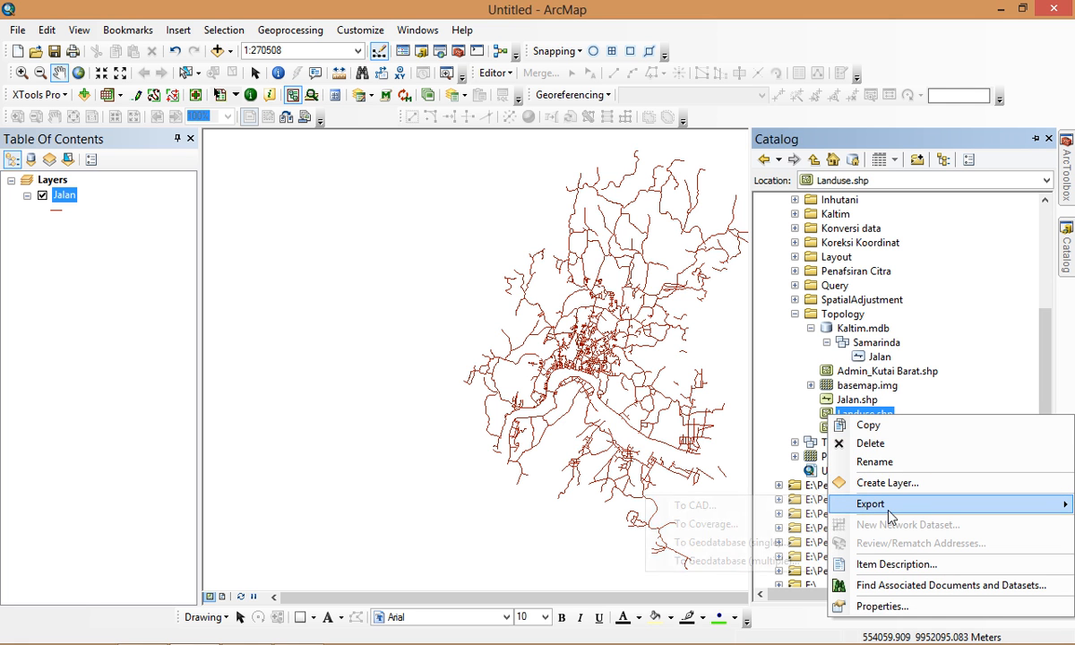
left_click(742, 543)
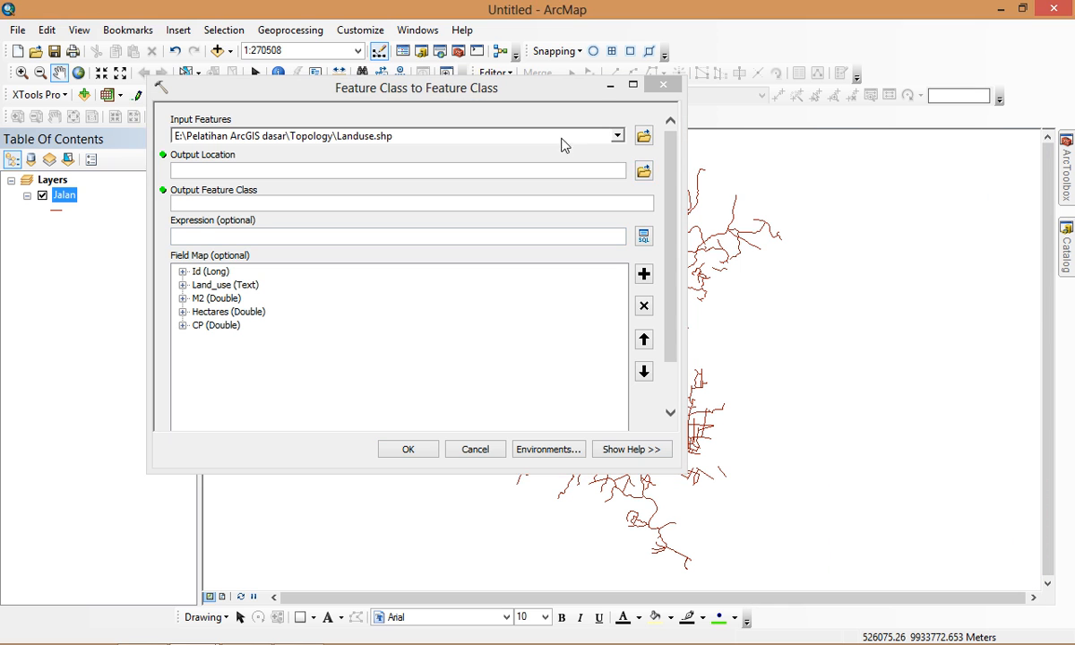
left_click(644, 171)
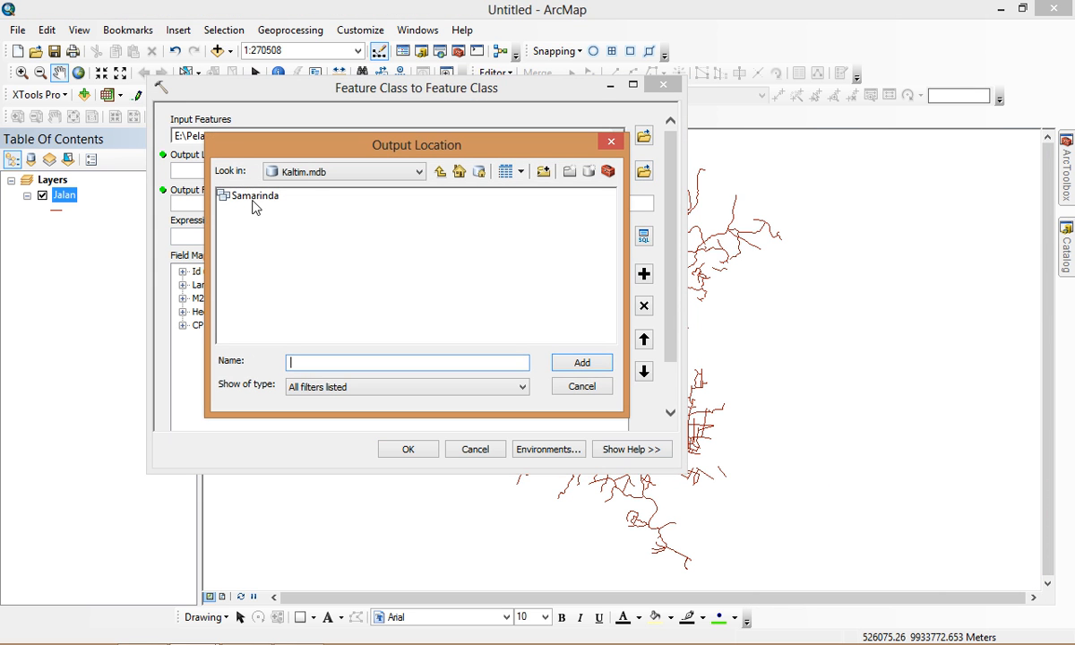
left_click(254, 197)
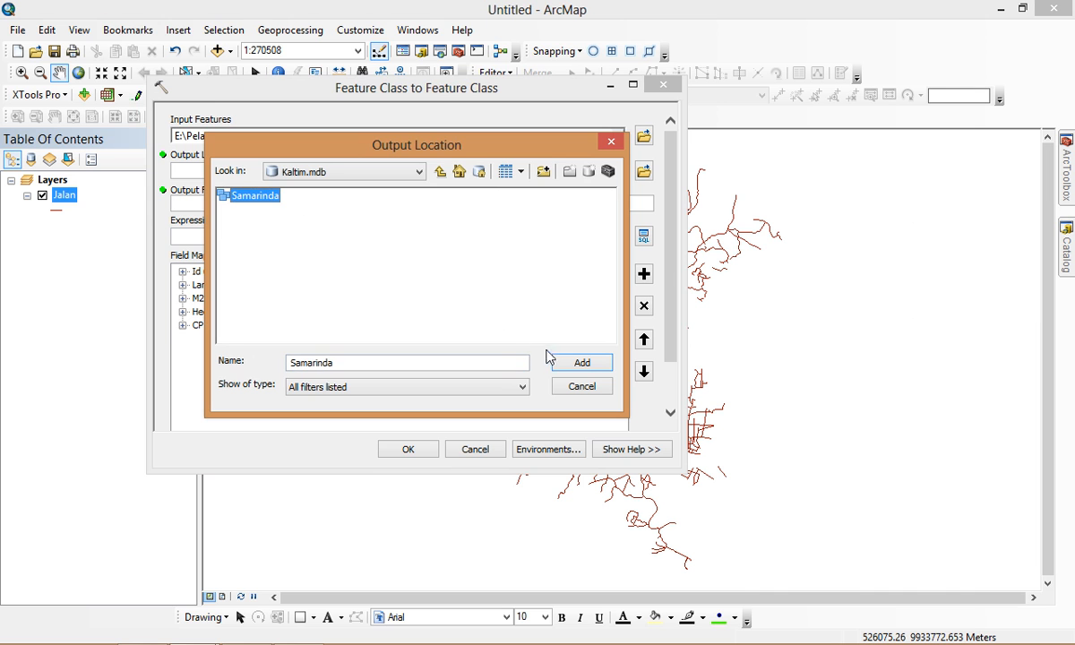
left_click(575, 368)
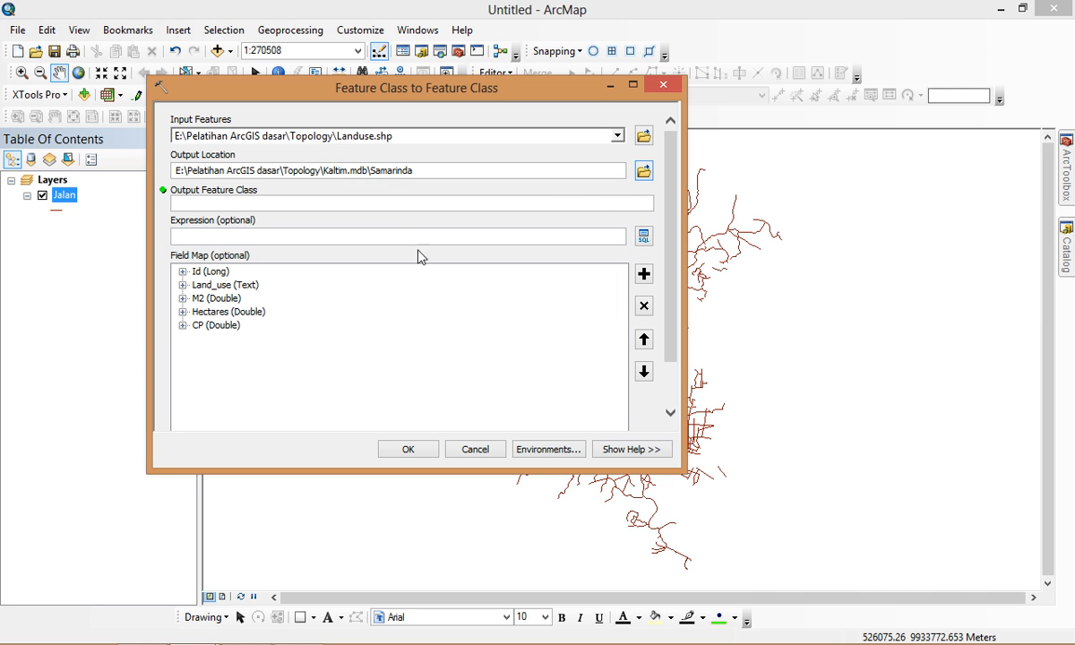
left_click(405, 208)
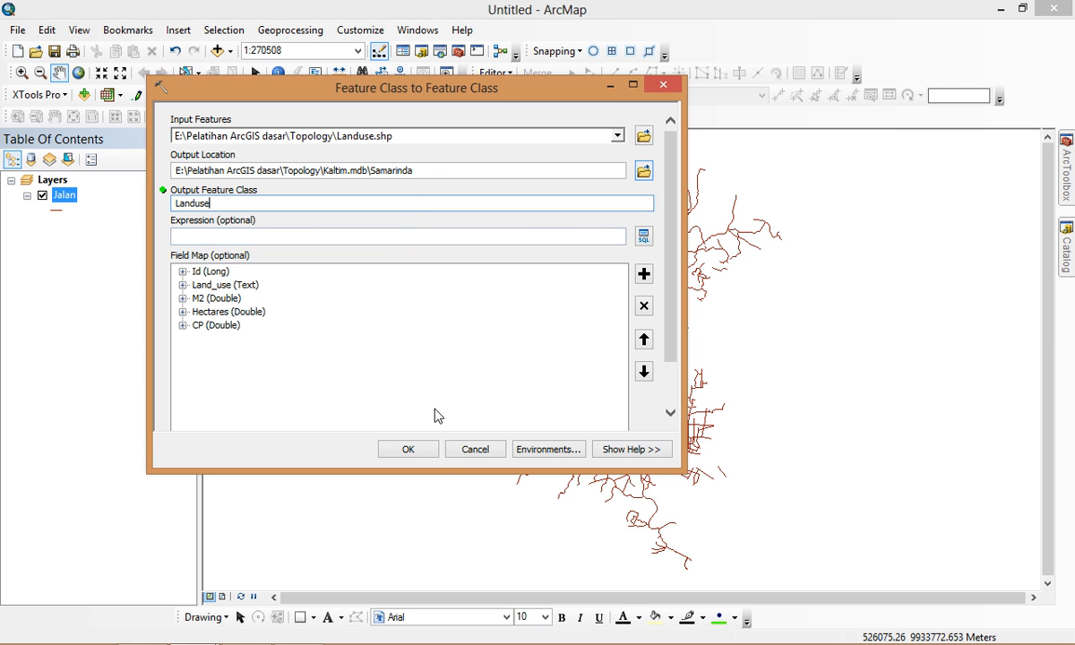
left_click(410, 451)
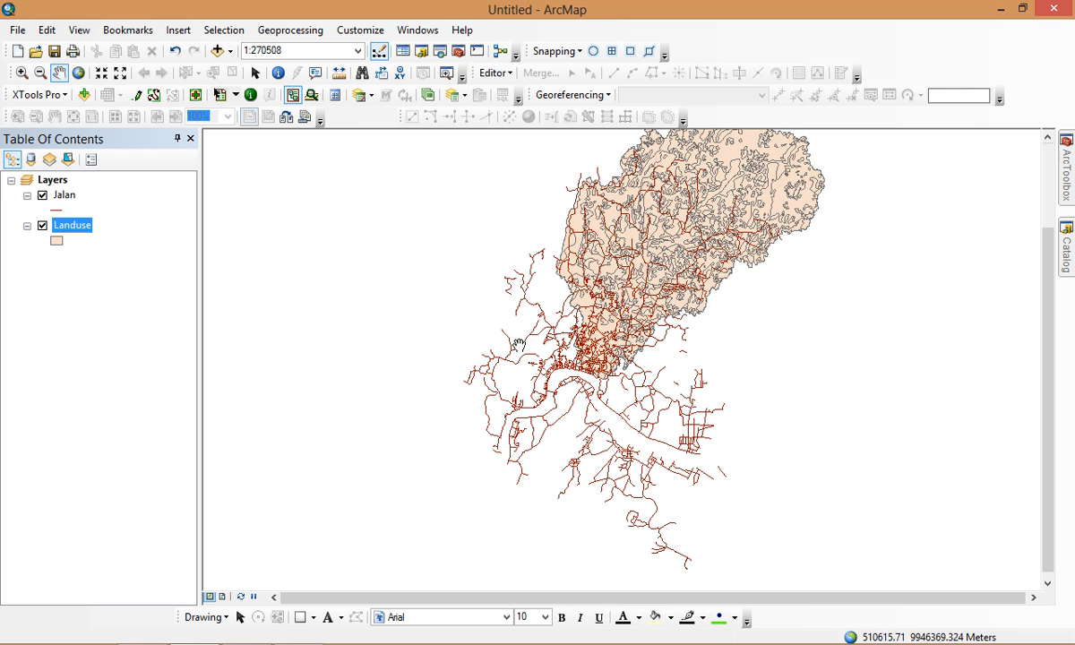
Remove the Landuse and Jalan shapefile layers from the map
left_click_drag(674, 209, 618, 289)
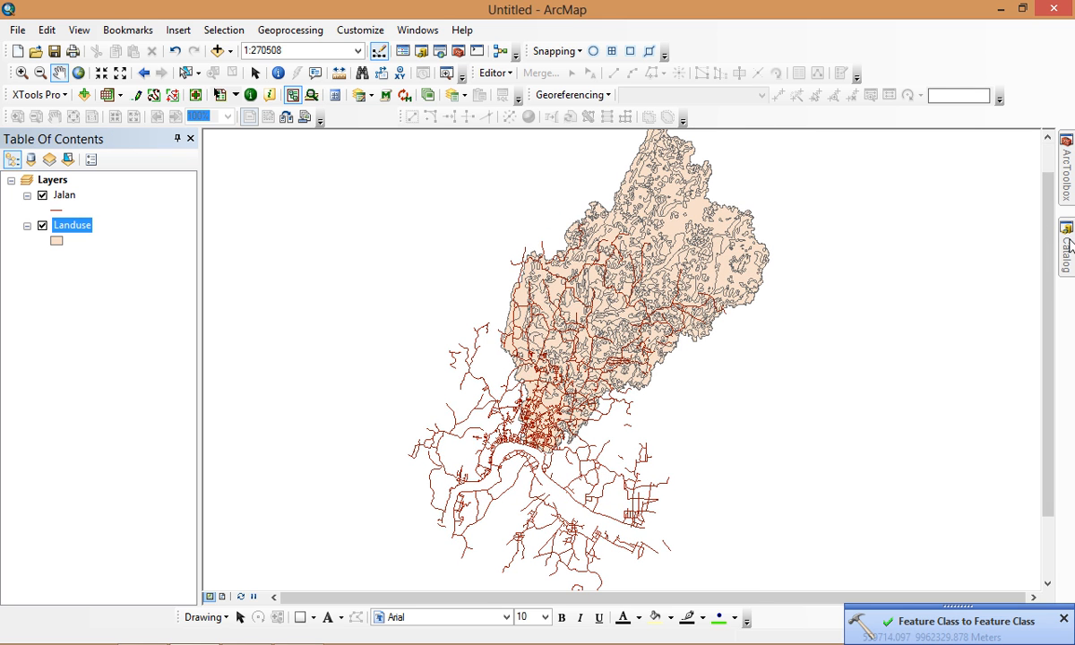
left_click(1070, 269)
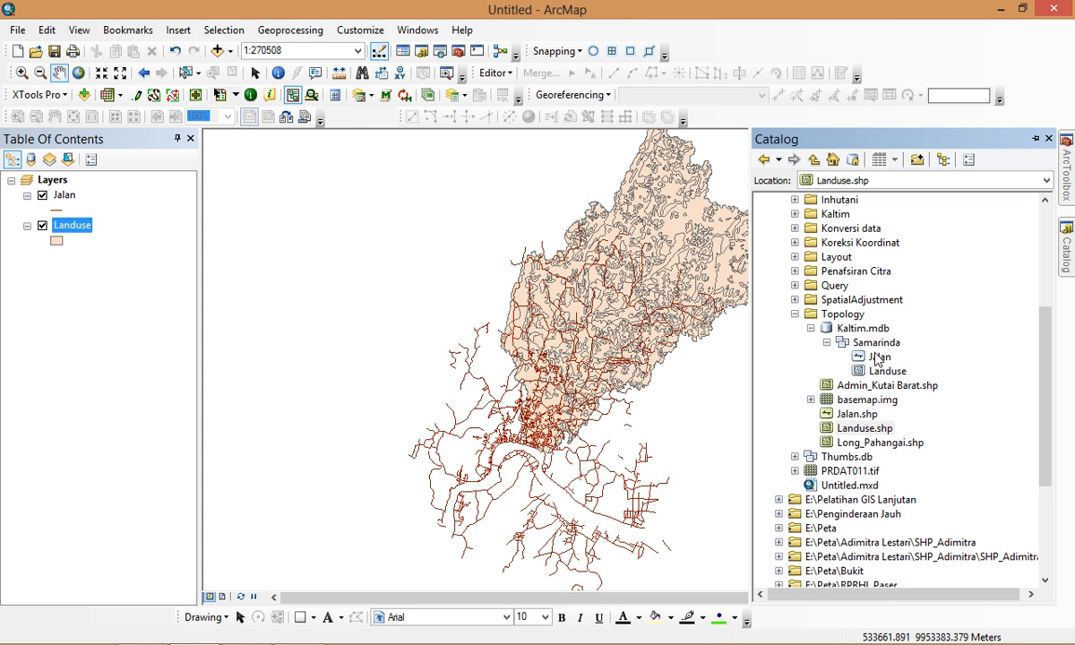
right_click(72, 228)
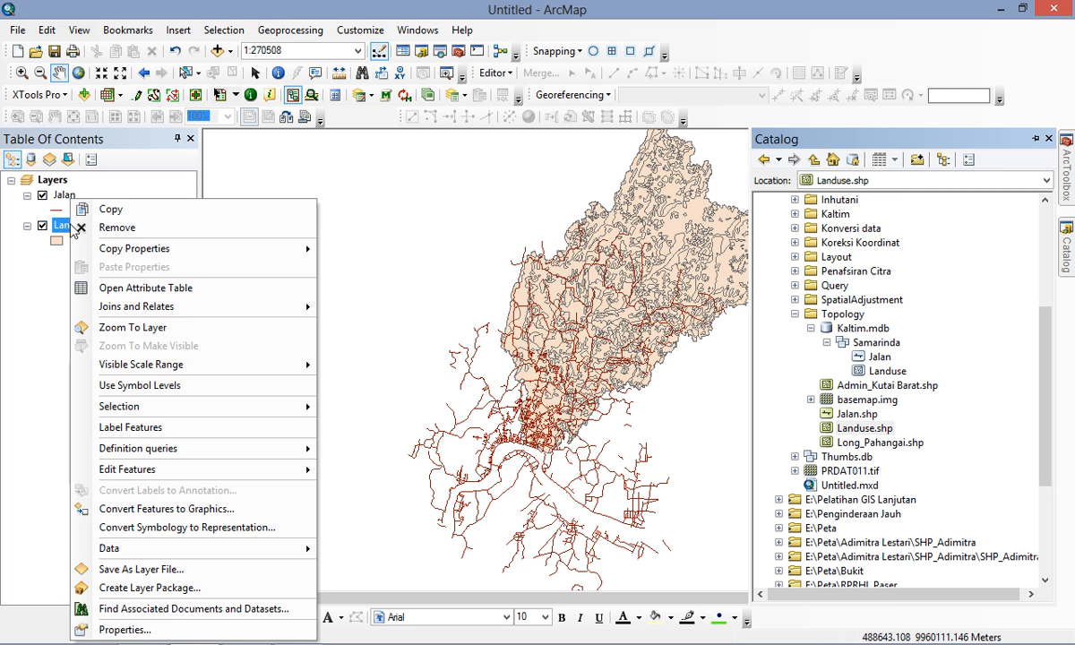
left_click(80, 226)
left_click(61, 197)
right_click(61, 202)
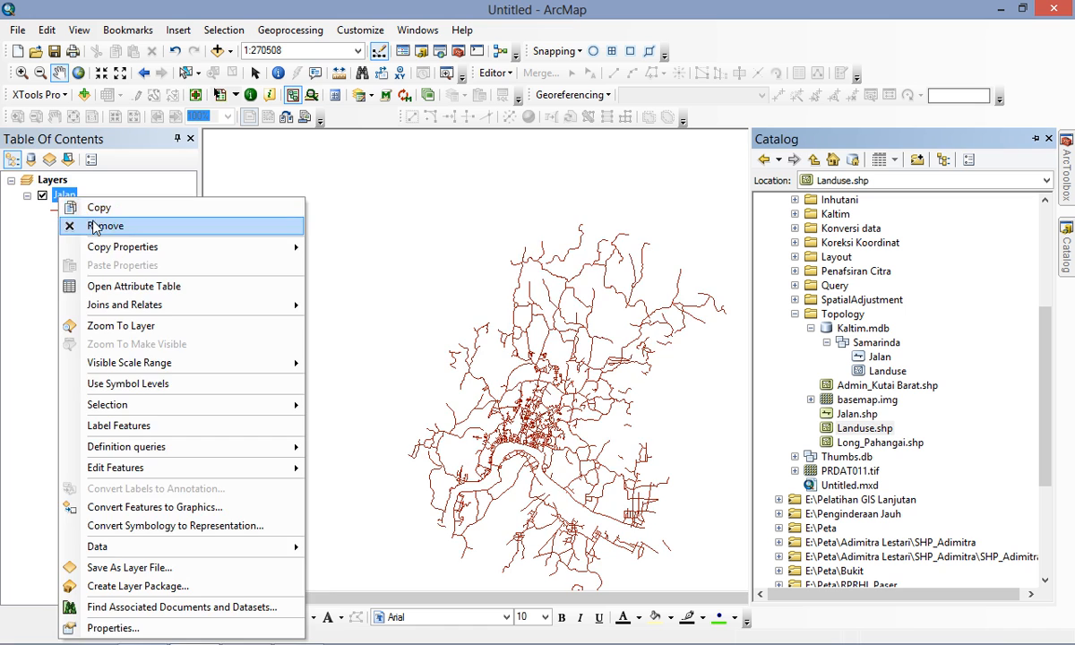
left_click(80, 226)
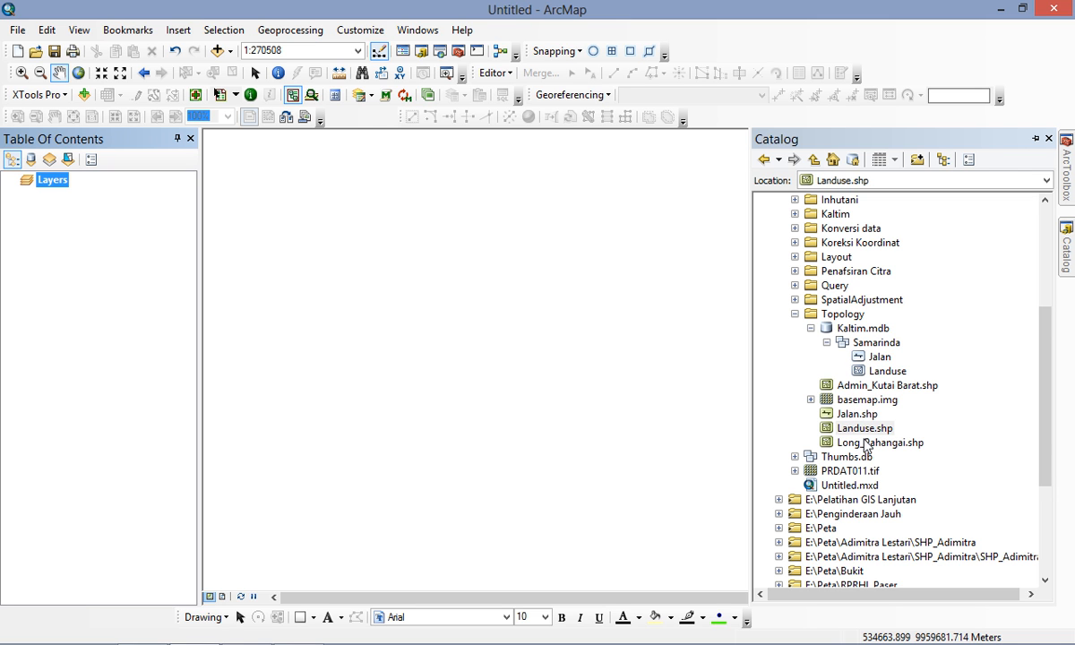
Start a new topology in the Samarinda dataset, naming it Jalan_Topology and keeping the default cluster tolerance of 0.001 meters
right_click(877, 345)
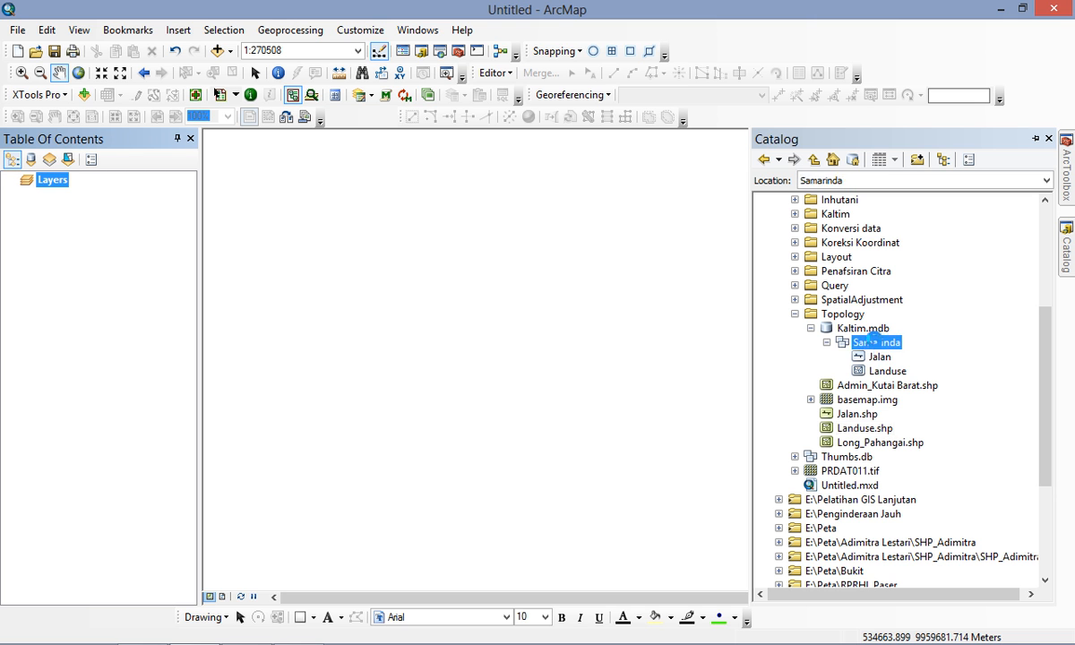
mouse_move(874, 468)
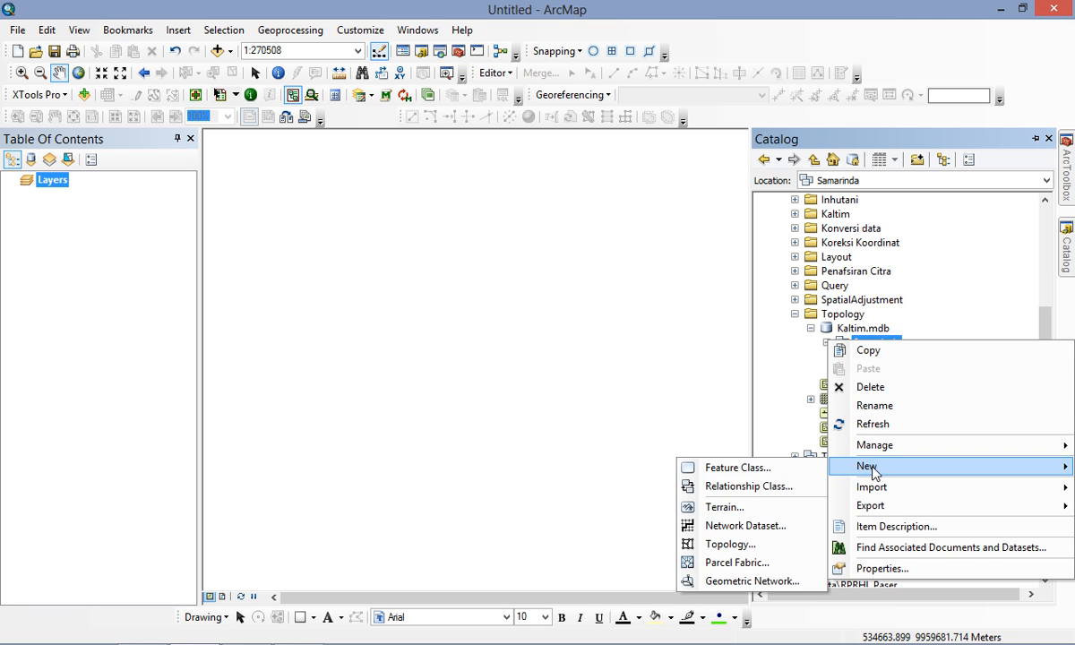
left_click(721, 546)
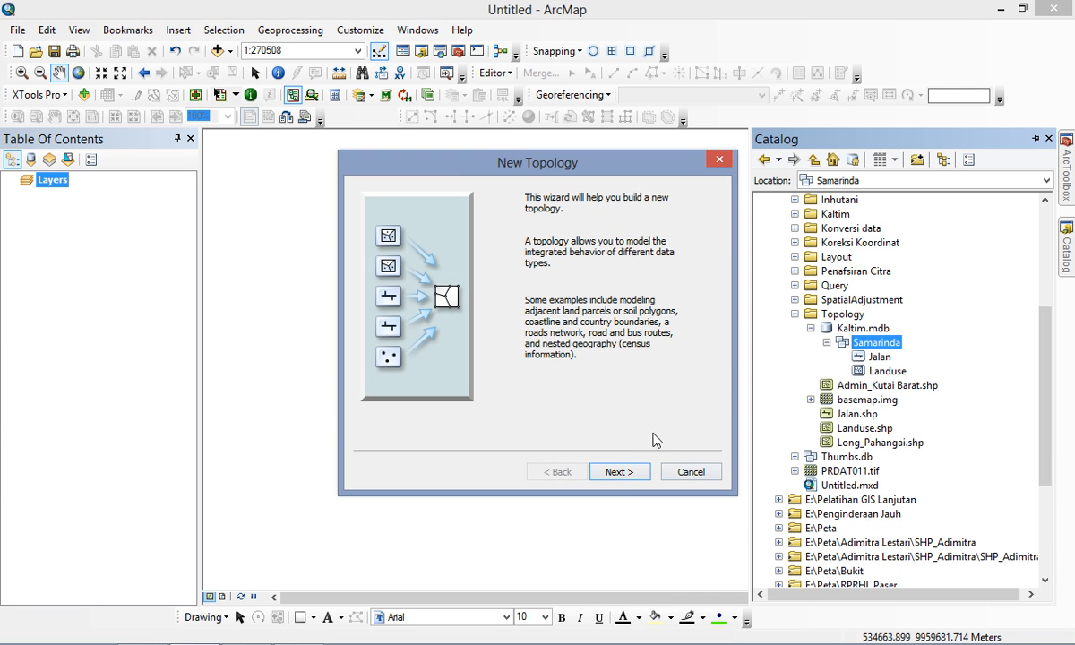
left_click(620, 472)
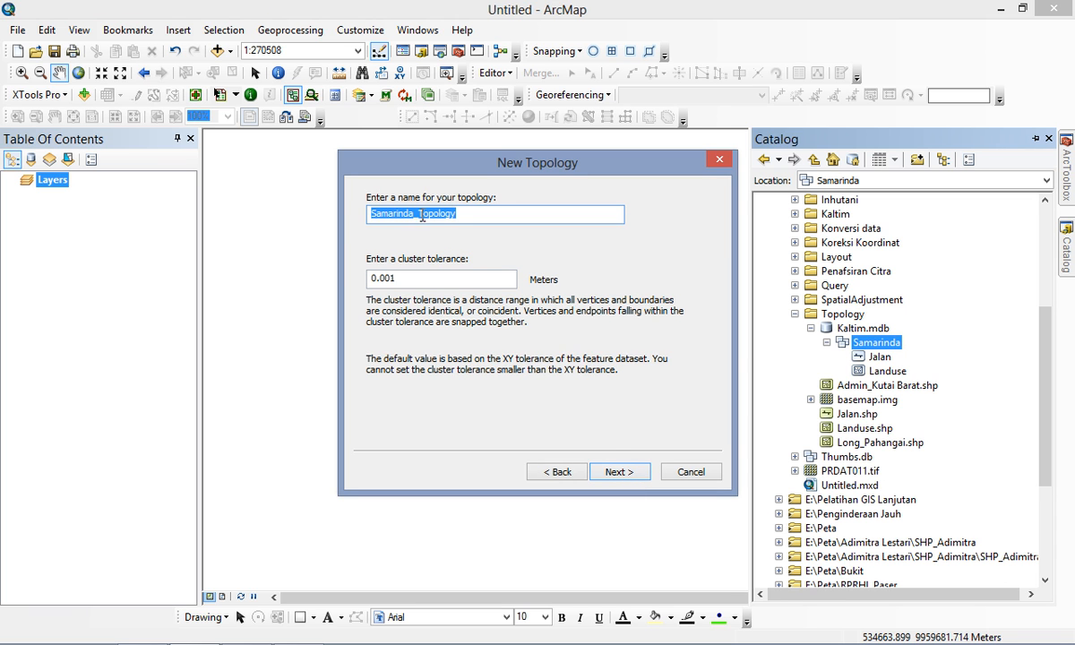
left_click_drag(414, 213, 351, 213)
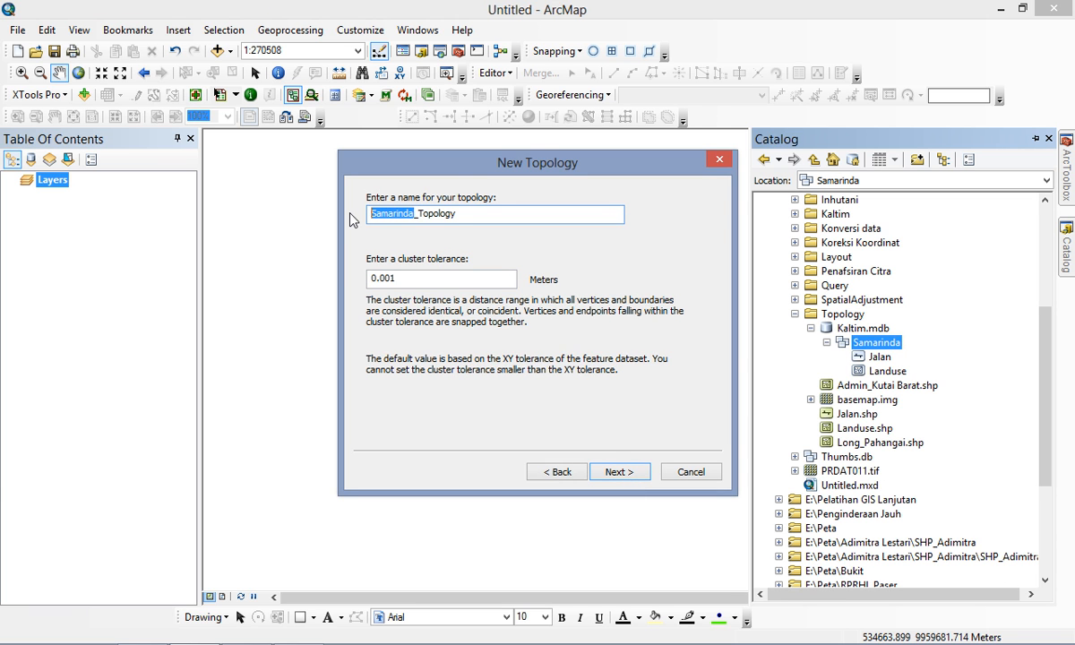
type("Jalan")
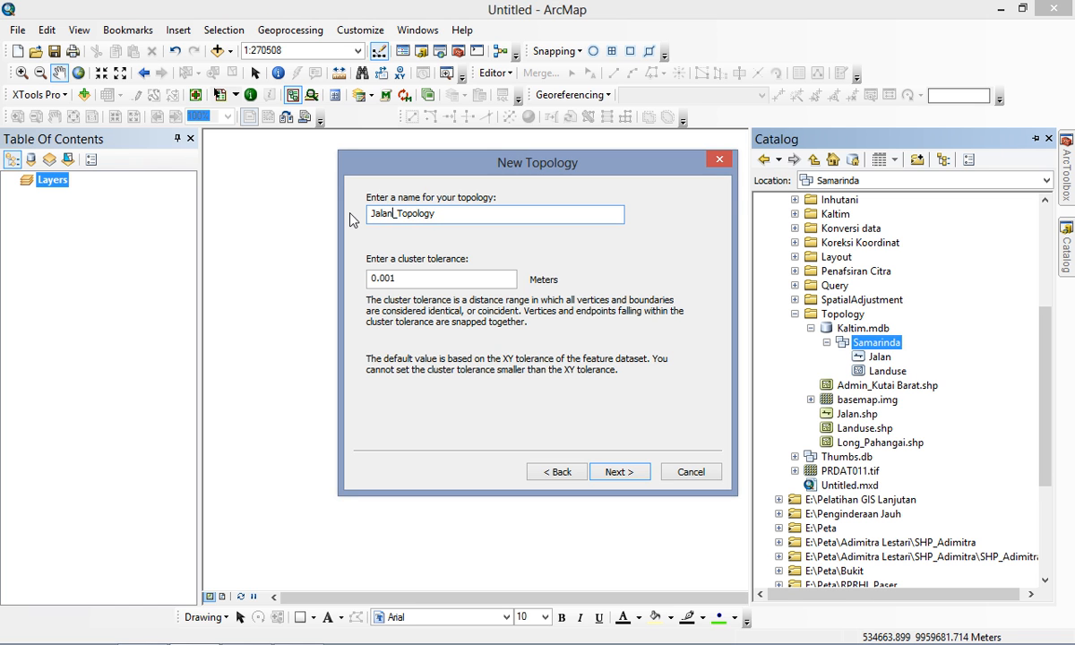
left_click(622, 475)
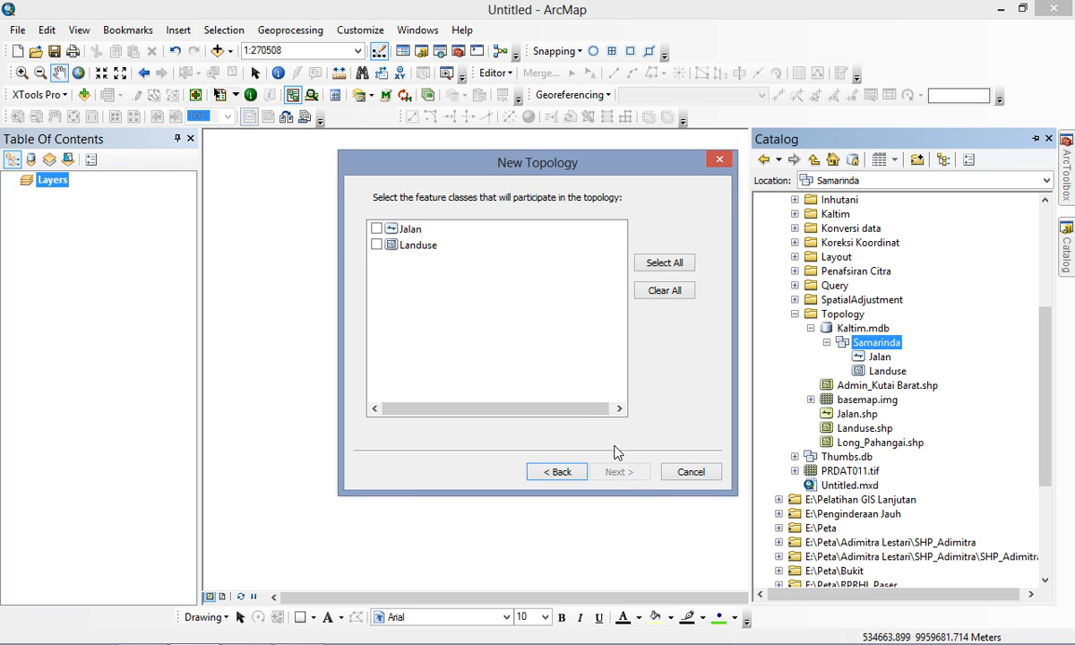
Include only the Jalan feature class in the topology and keep the default ranks
left_click(376, 230)
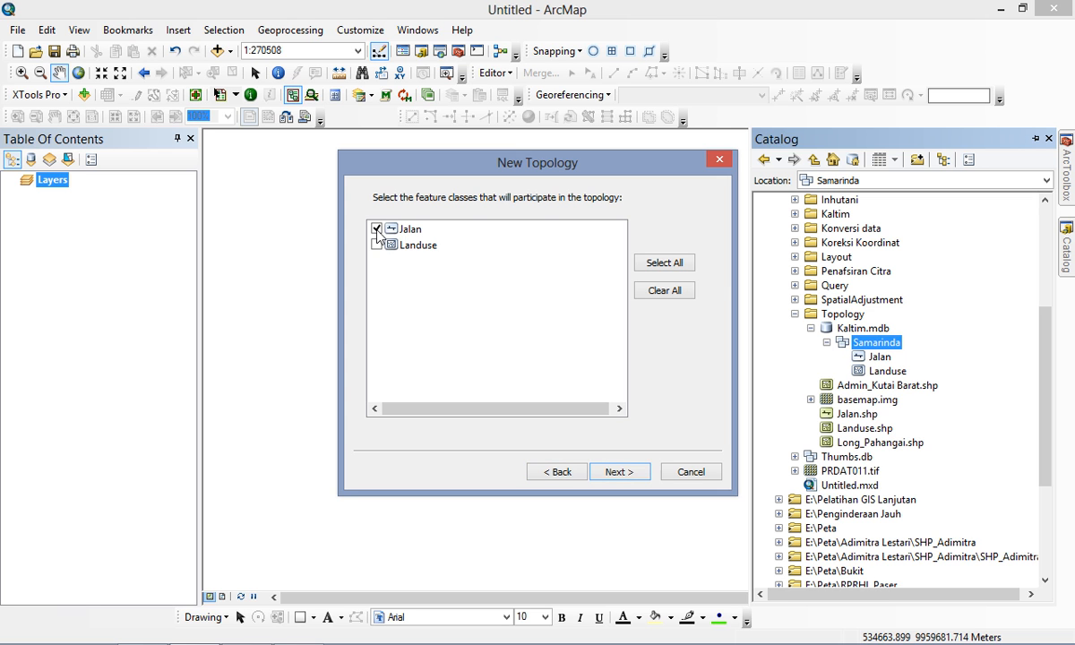
left_click(616, 473)
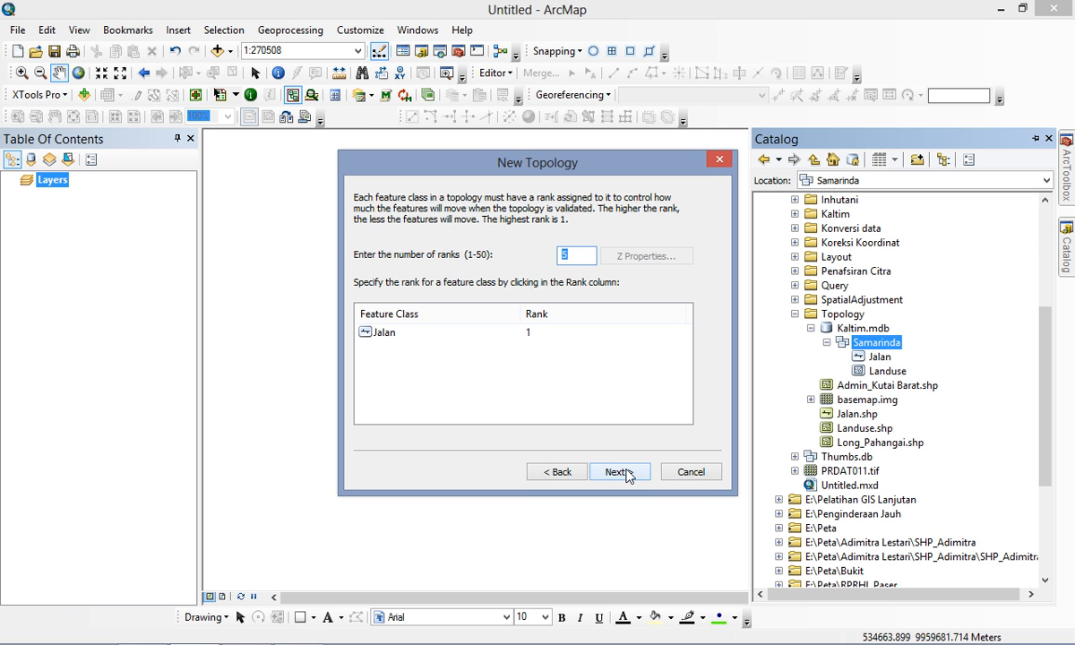
left_click(619, 473)
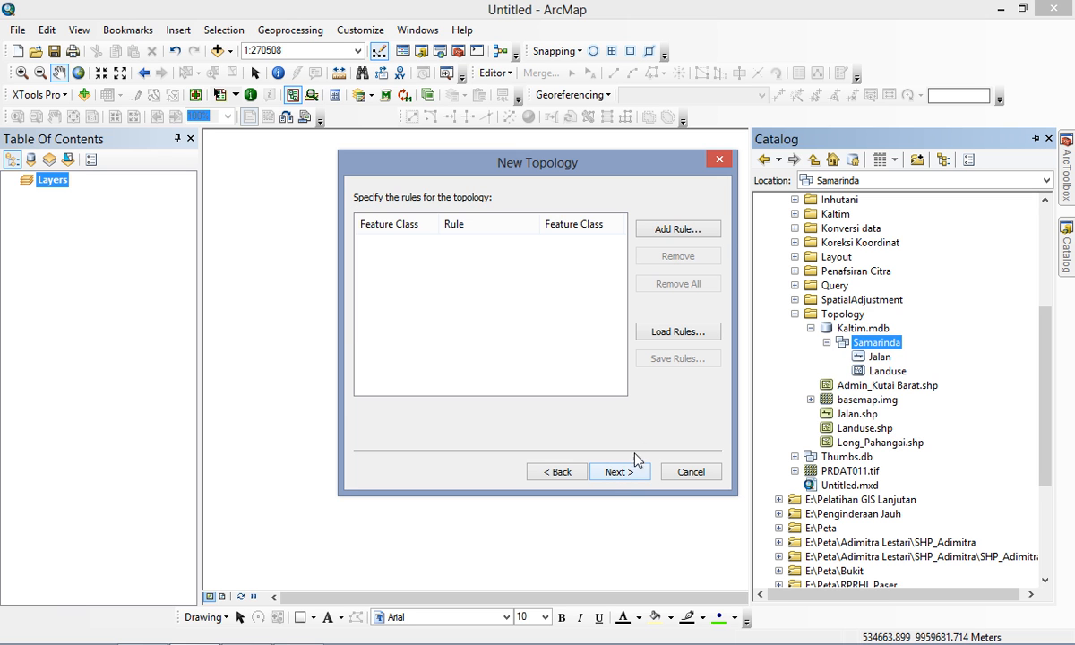
Add the rule Must Not Have Dangles for Jalan, with errors shown
left_click(678, 231)
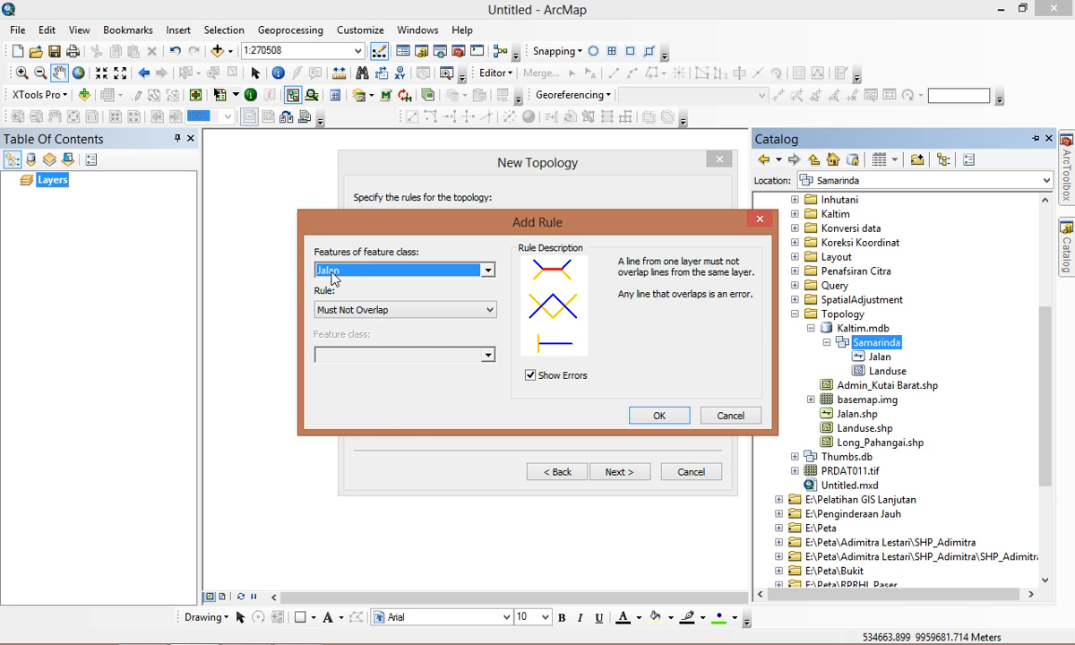
left_click(355, 312)
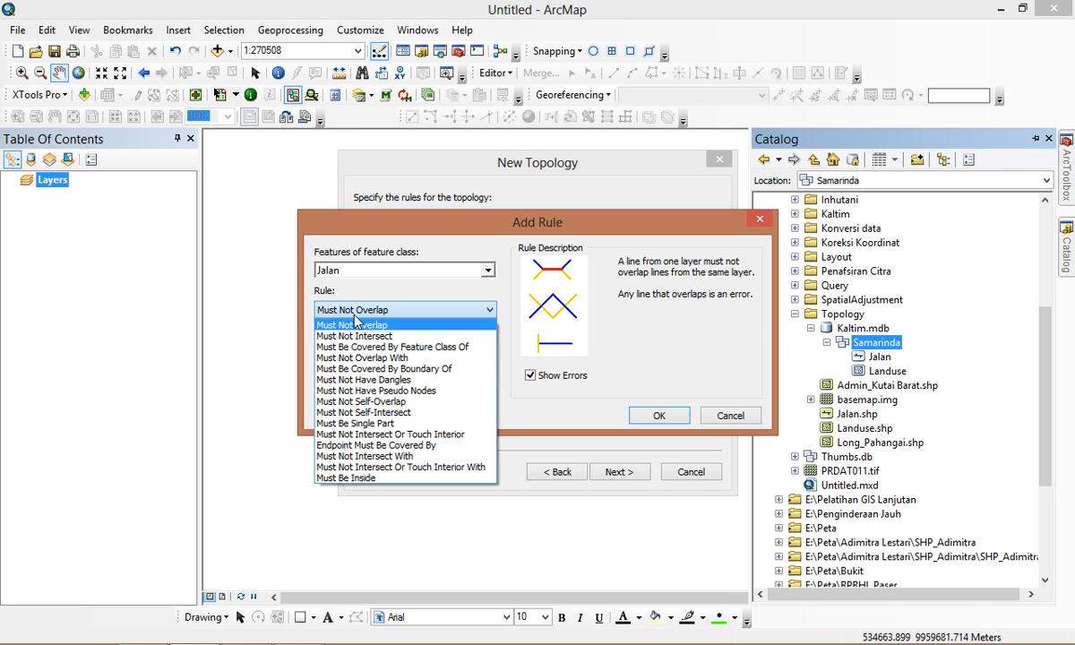
left_click(369, 387)
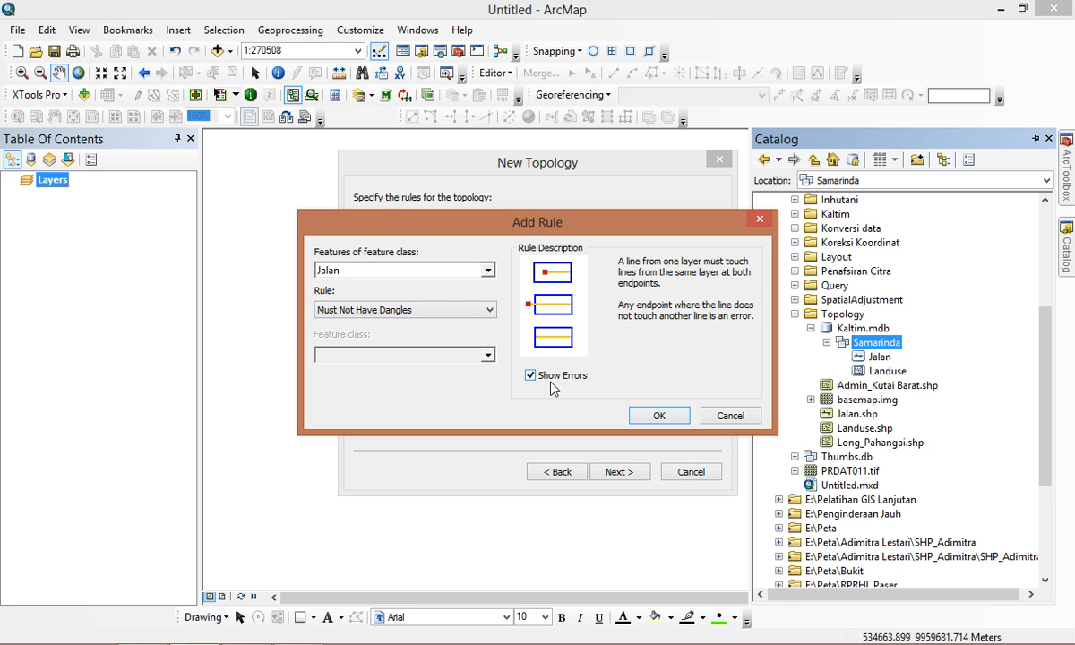
left_click(655, 418)
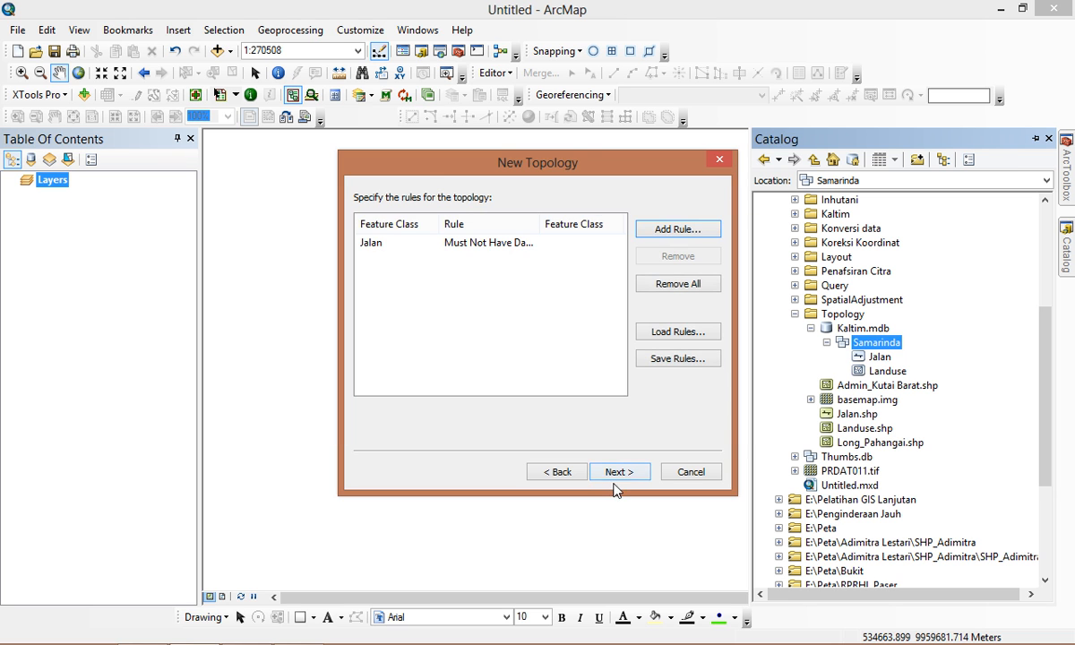
Finish creating the Jalan topology and validate it
left_click(628, 475)
left_click(624, 473)
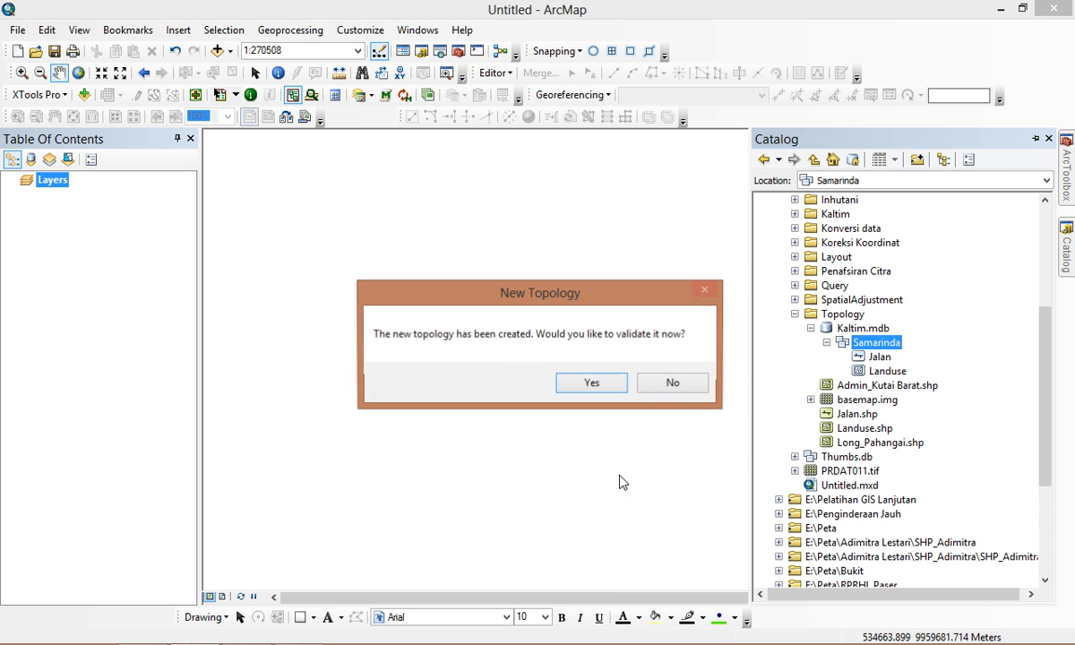
left_click(615, 385)
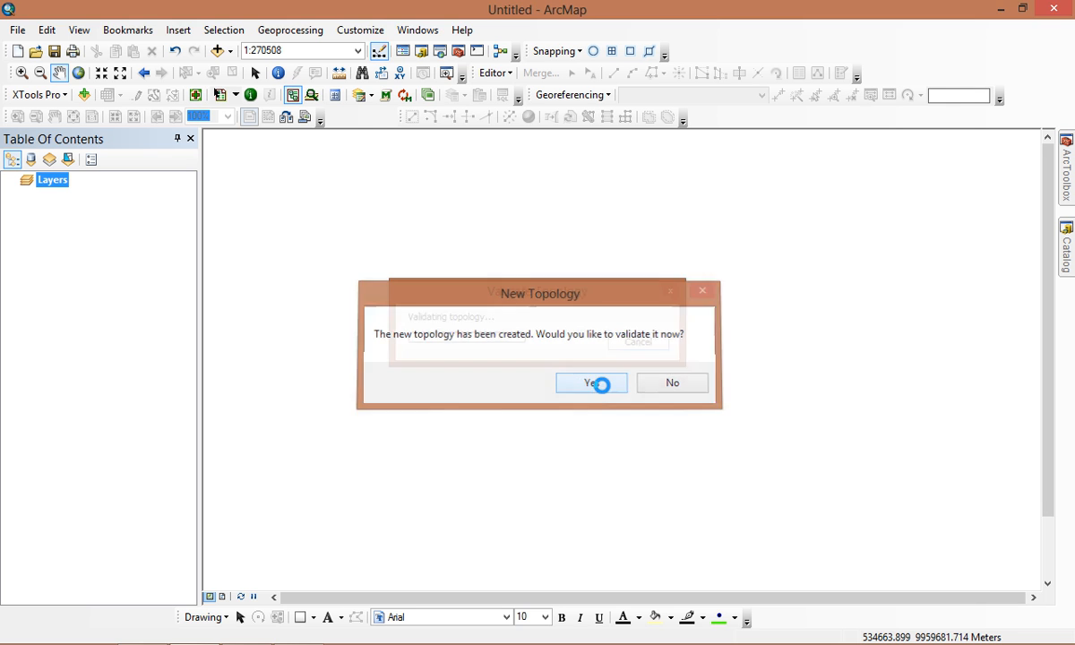
Add Jalan_Topology from the Samarinda dataset to the map together with its participating feature classes
left_click(1067, 260)
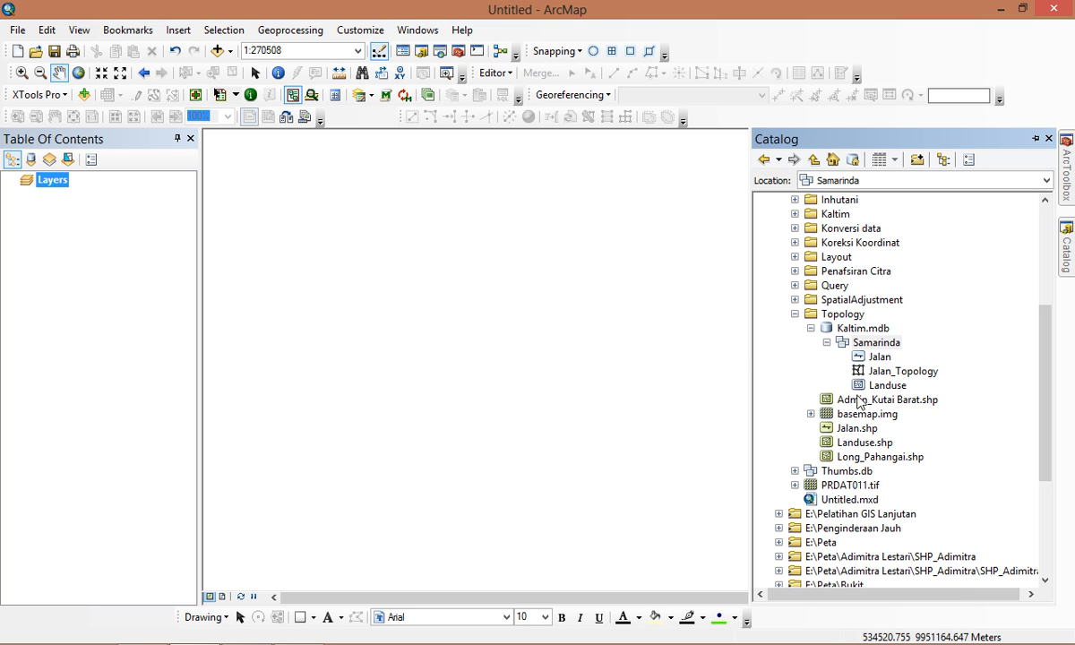
left_click(905, 375)
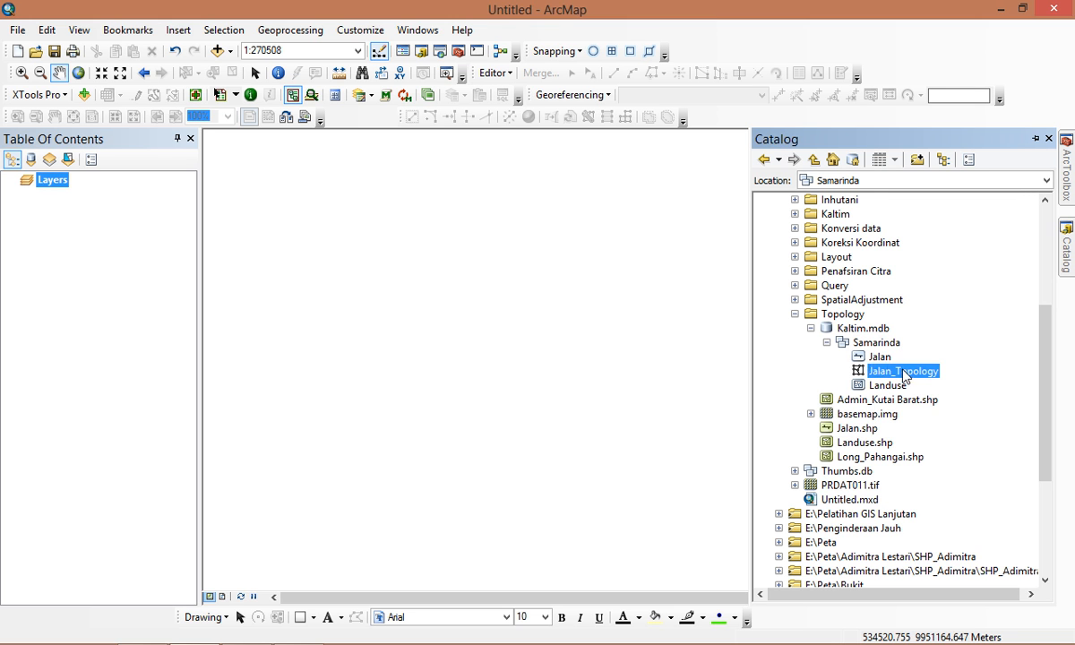
left_click_drag(905, 374, 721, 355)
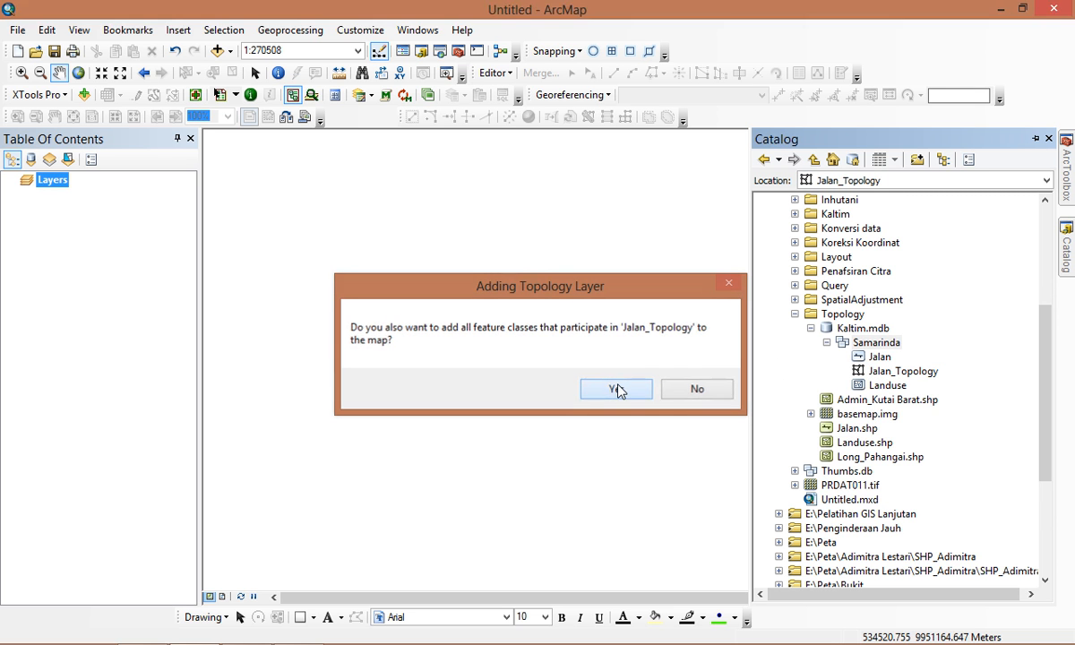
left_click(619, 367)
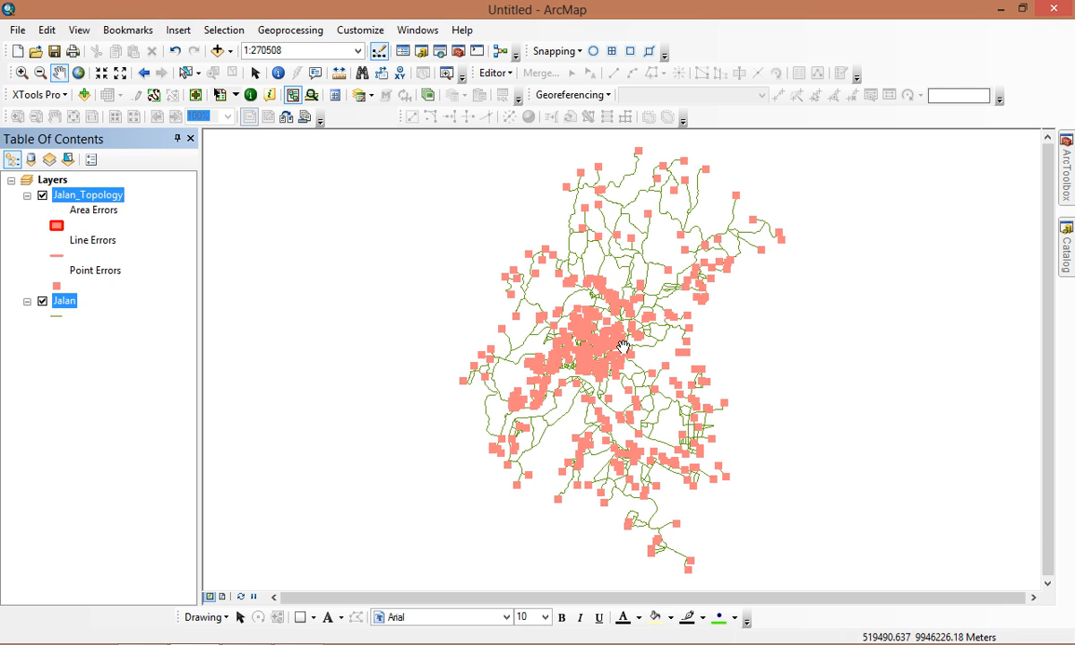
Start an edit session for the Jalan roads near the dangle errors north of the river bend
left_click(21, 74)
left_click_drag(602, 388, 467, 284)
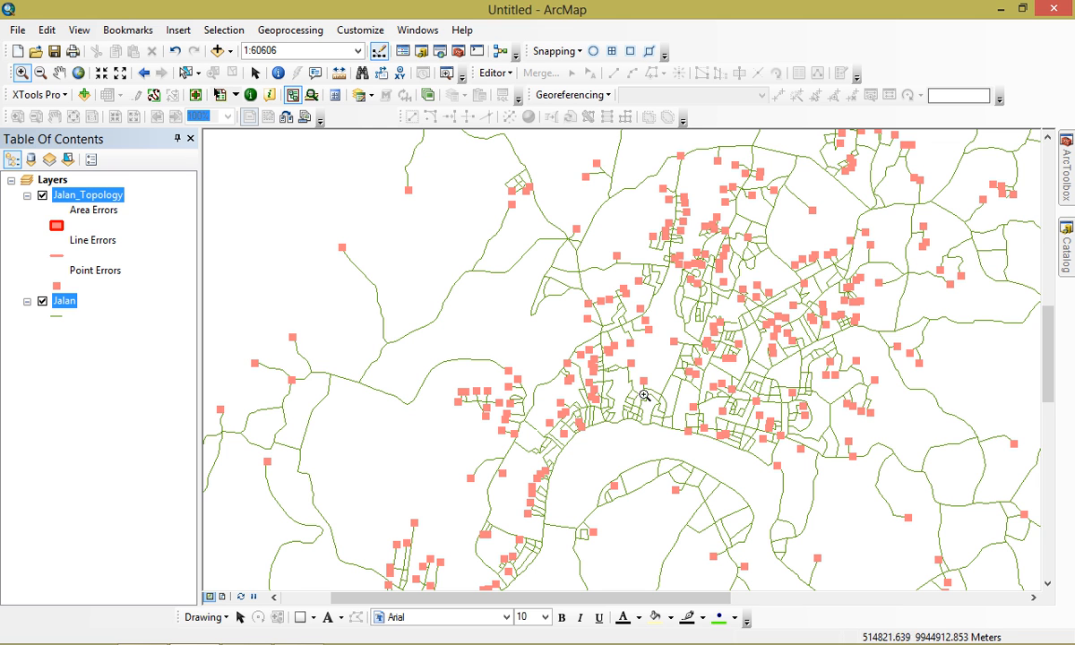
left_click_drag(642, 389, 749, 472)
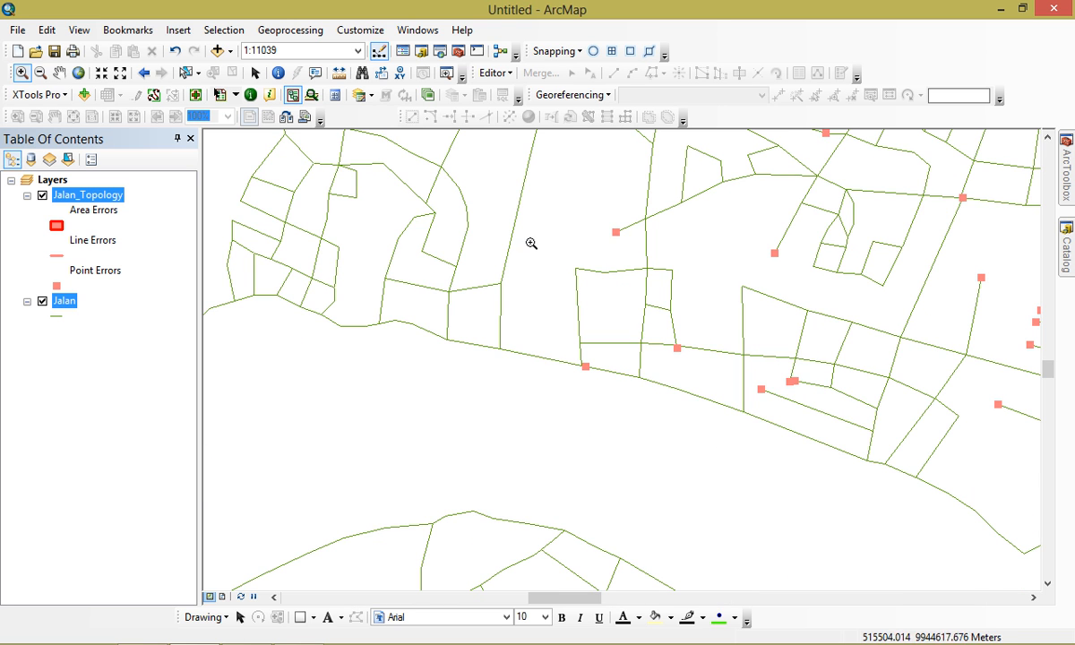
left_click_drag(530, 302, 711, 418)
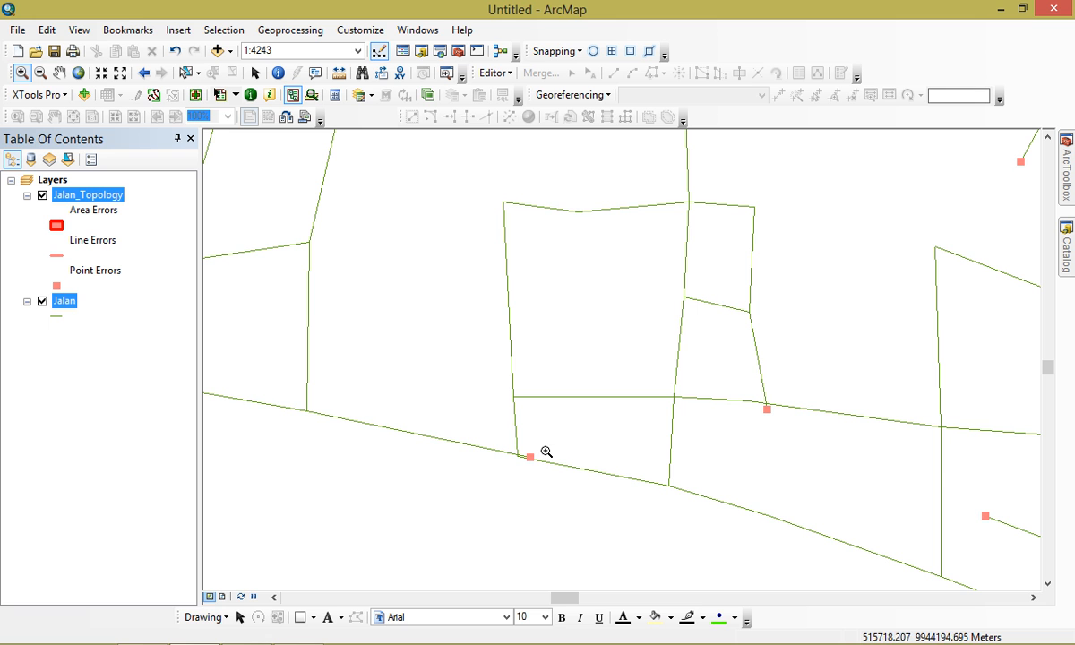
left_click(493, 73)
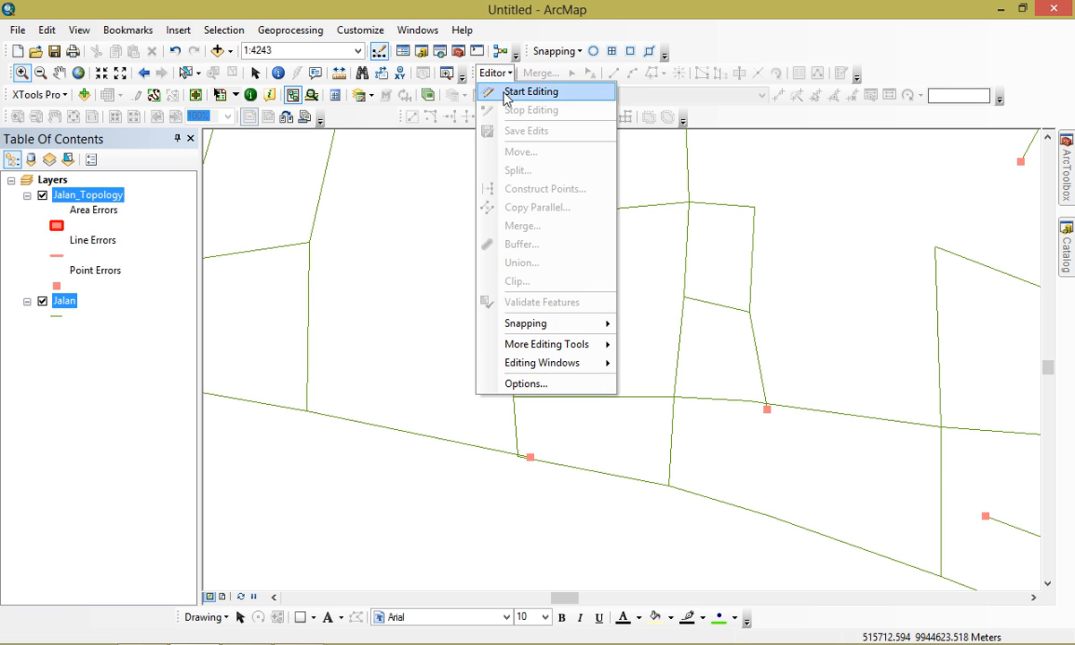
left_click(509, 90)
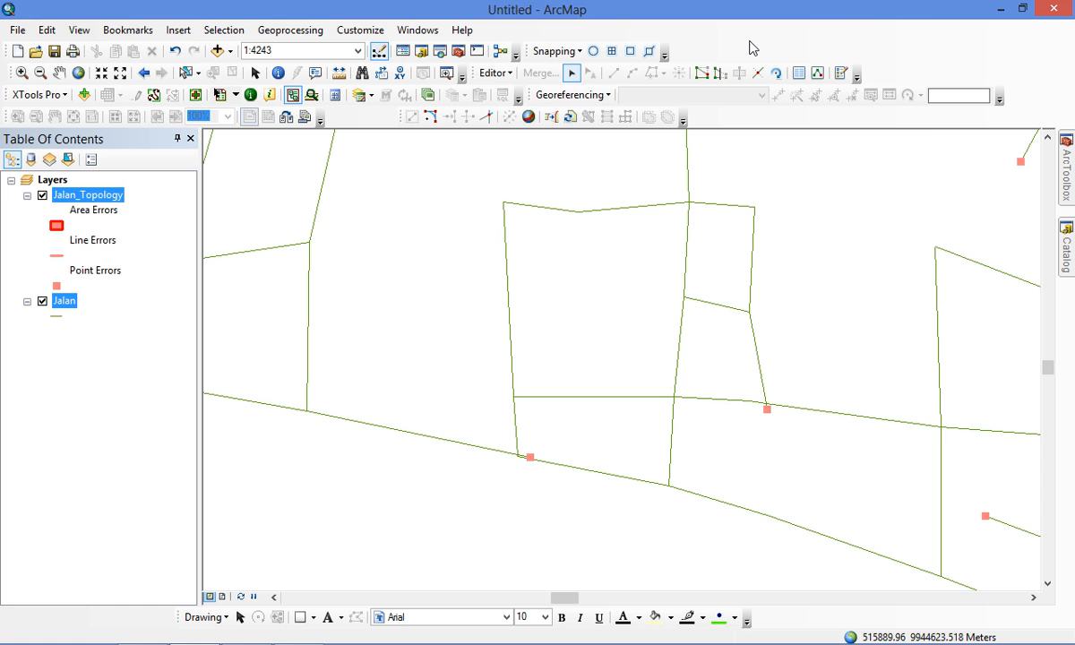
Display the Topology toolbar over the upper part of the map and open the Error Inspector
right_click(747, 37)
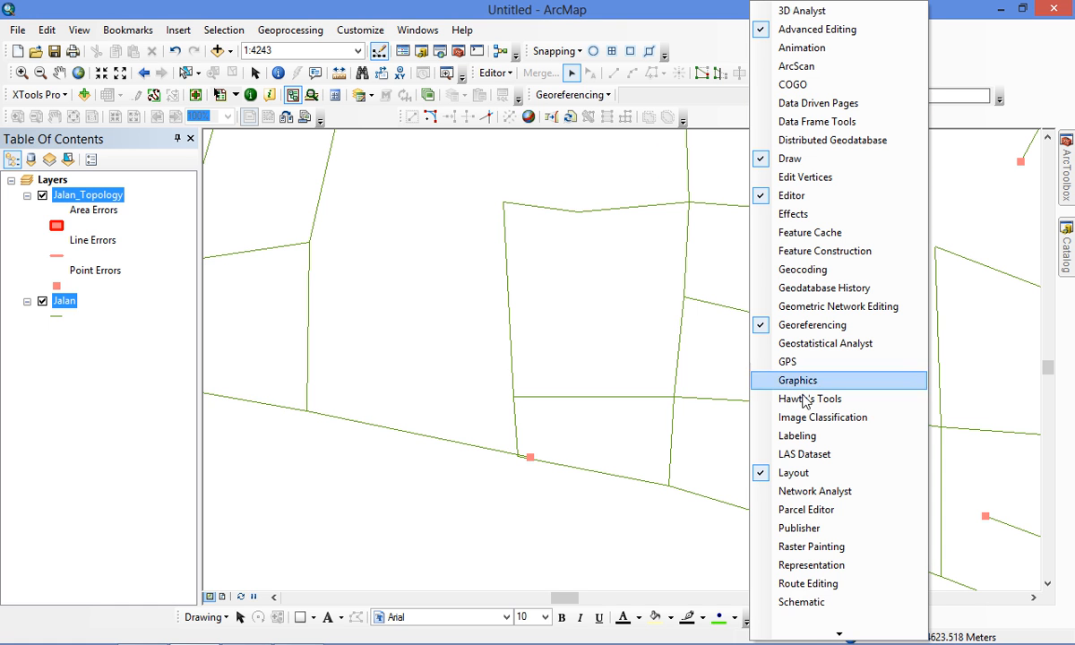
mouse_move(811, 635)
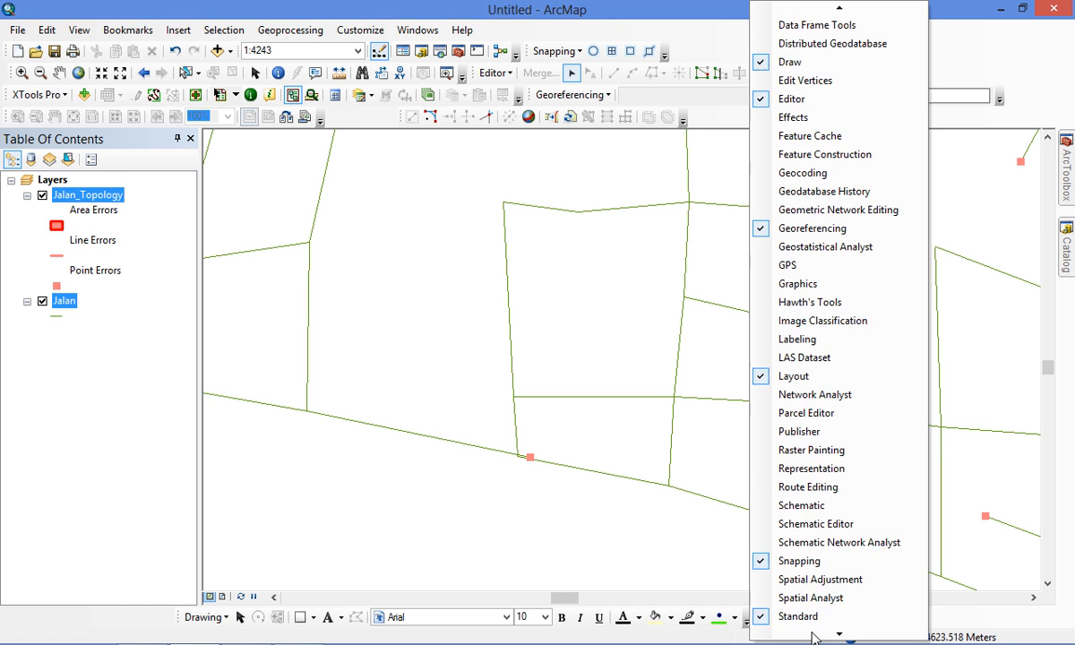
left_click(800, 518)
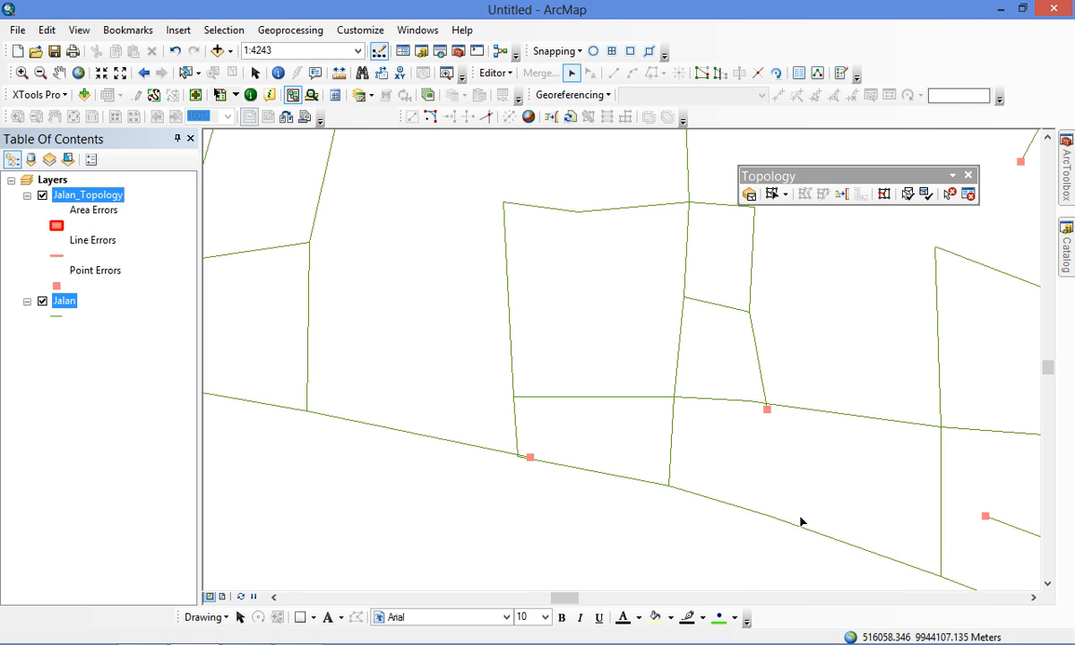
left_click_drag(775, 169, 403, 165)
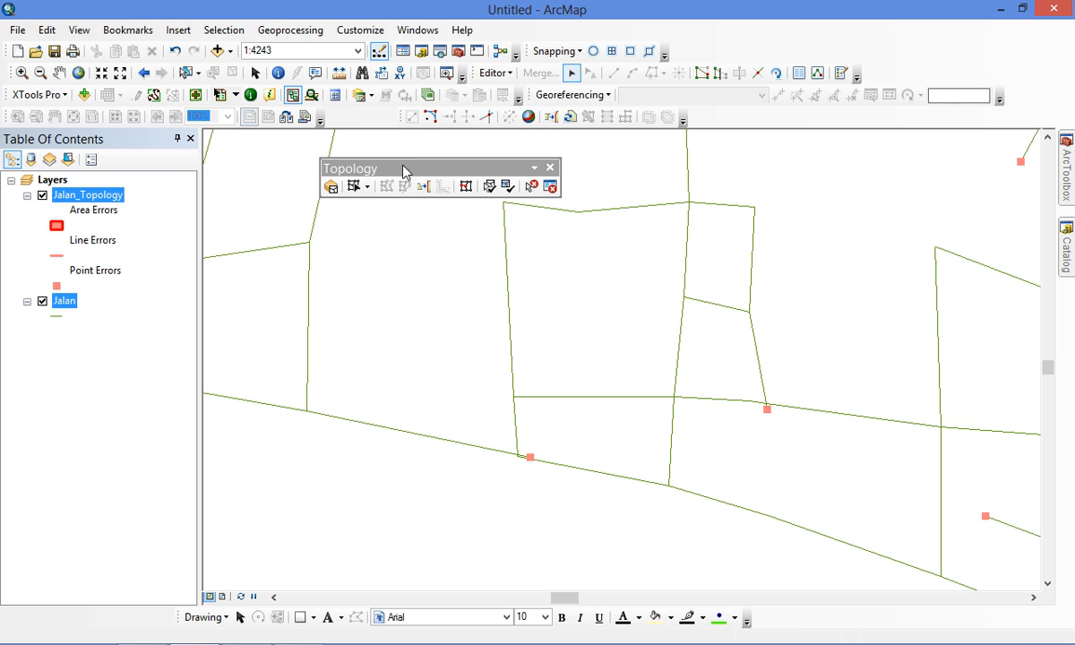
left_click(550, 186)
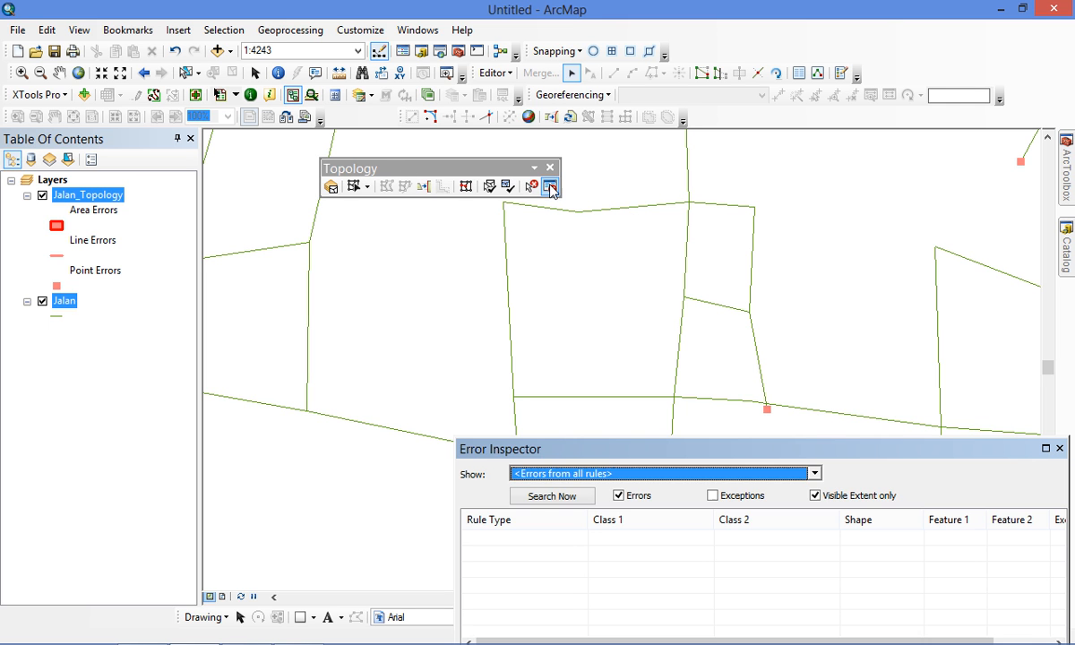
Move the Error Inspector clear of the map's error points and search for errors from all rules within the visible extent only
left_click_drag(625, 456, 205, 338)
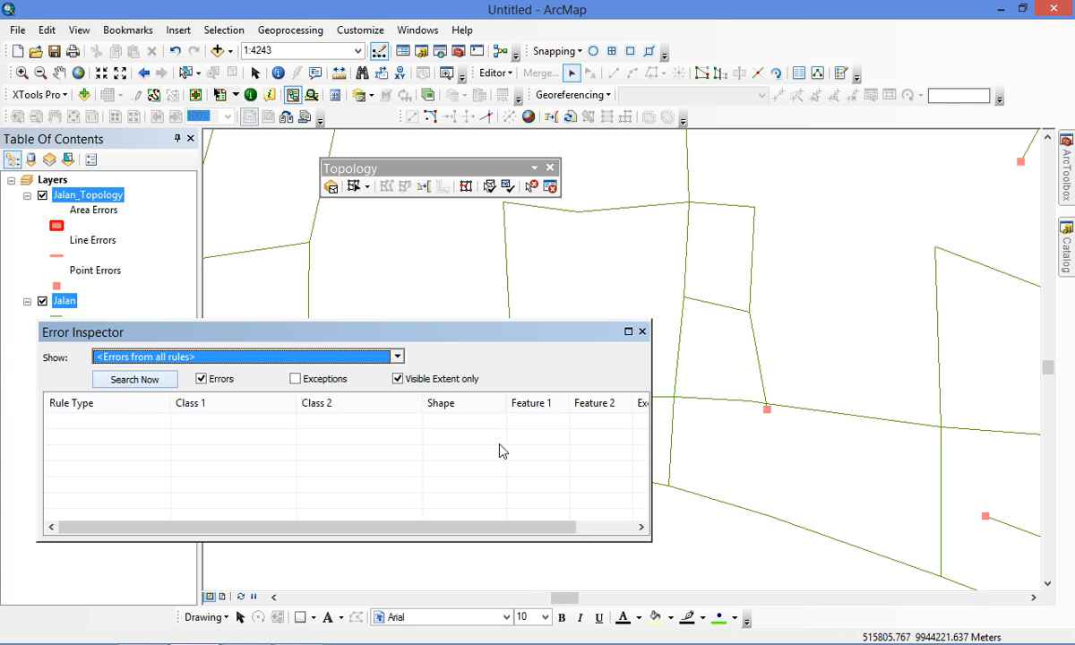
left_click_drag(523, 337, 499, 227)
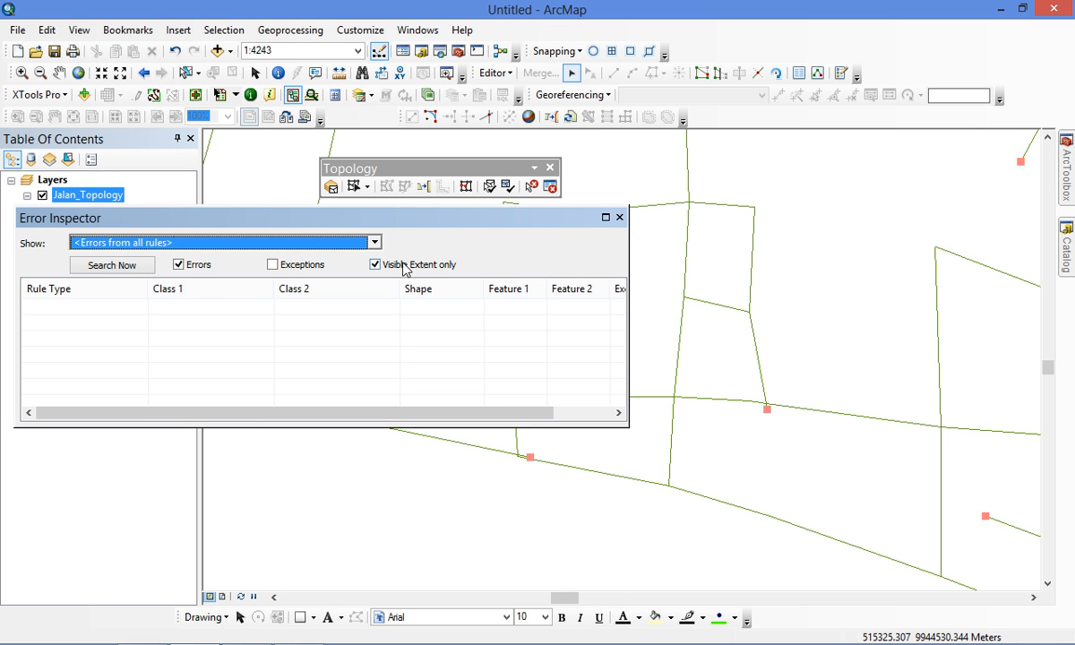
left_click(376, 266)
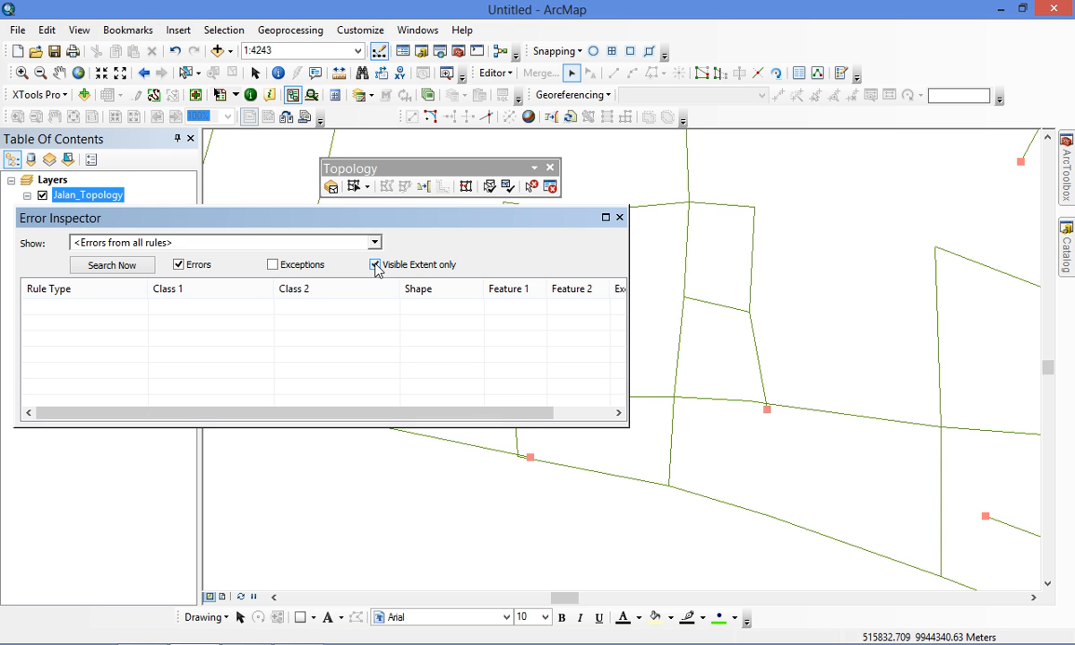
left_click(112, 265)
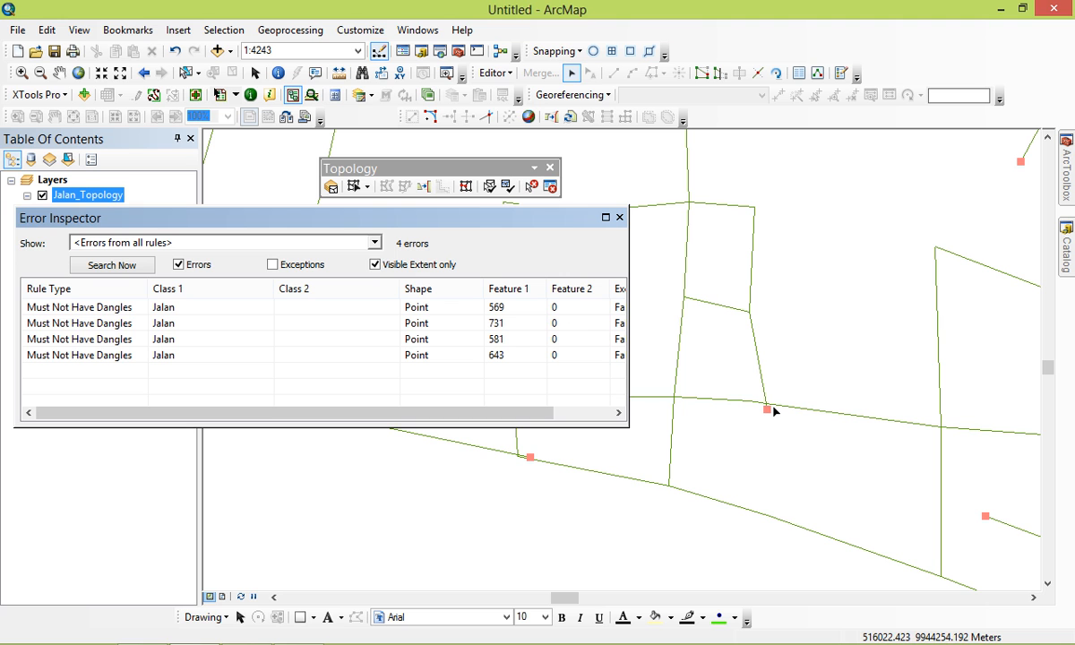
Trim all the listed Must Not Have Dangles errors together with a maximum distance of 20
left_click(112, 309)
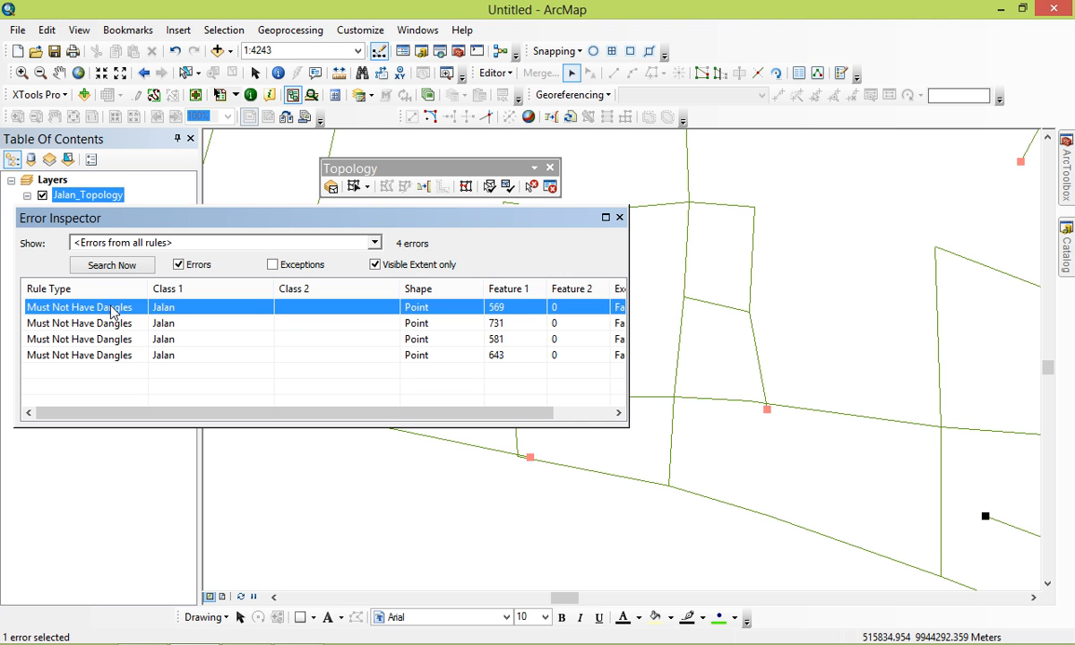
key("ctrl+a")
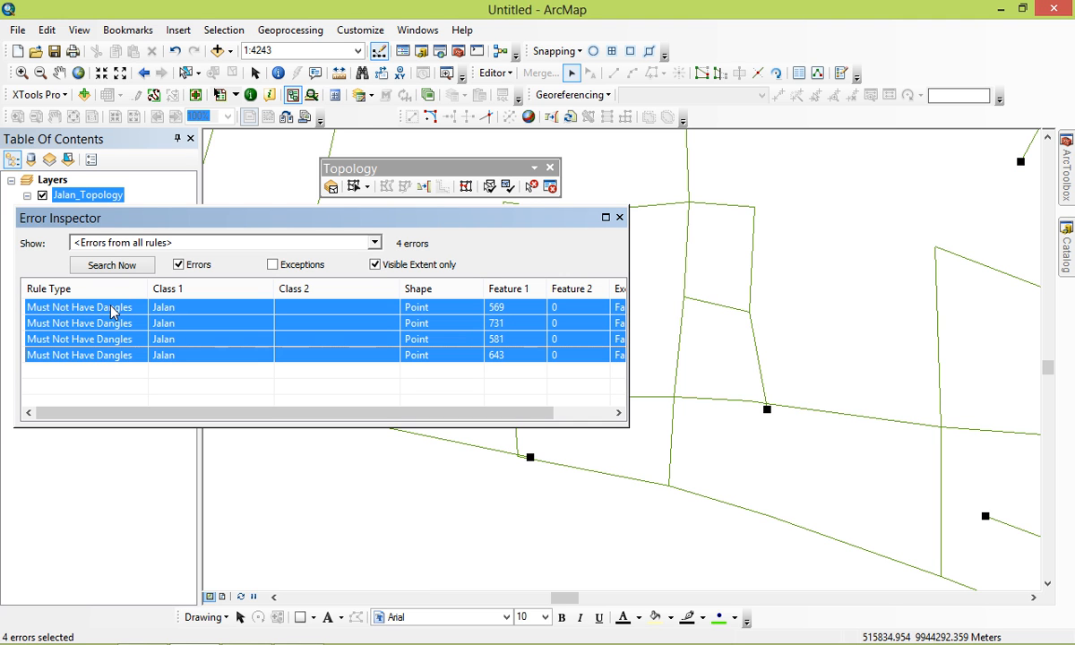
right_click(215, 315)
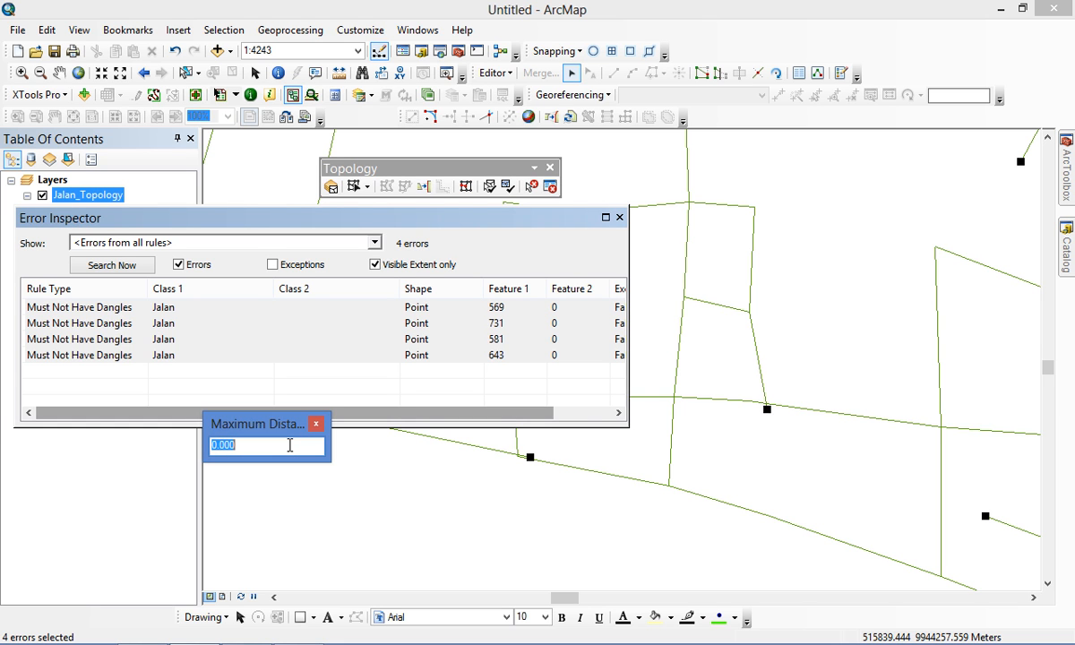
type("20")
key("Return")
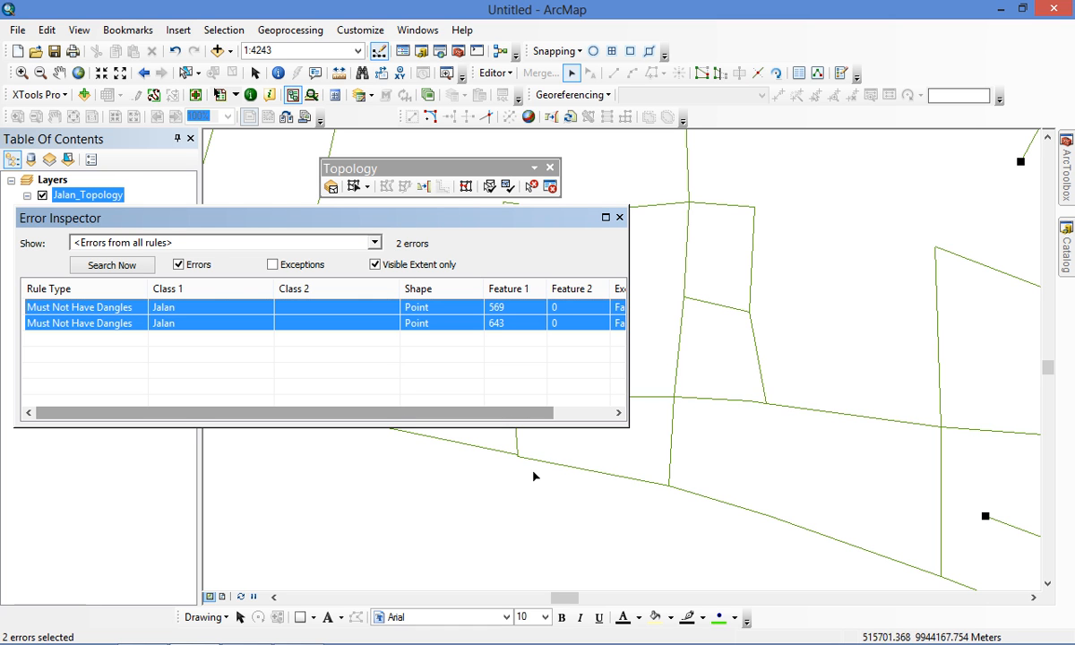
Zoom in on the two closely spaced dangle errors farther east and search for the errors within that extent
scroll(1001, 323, "up", 1)
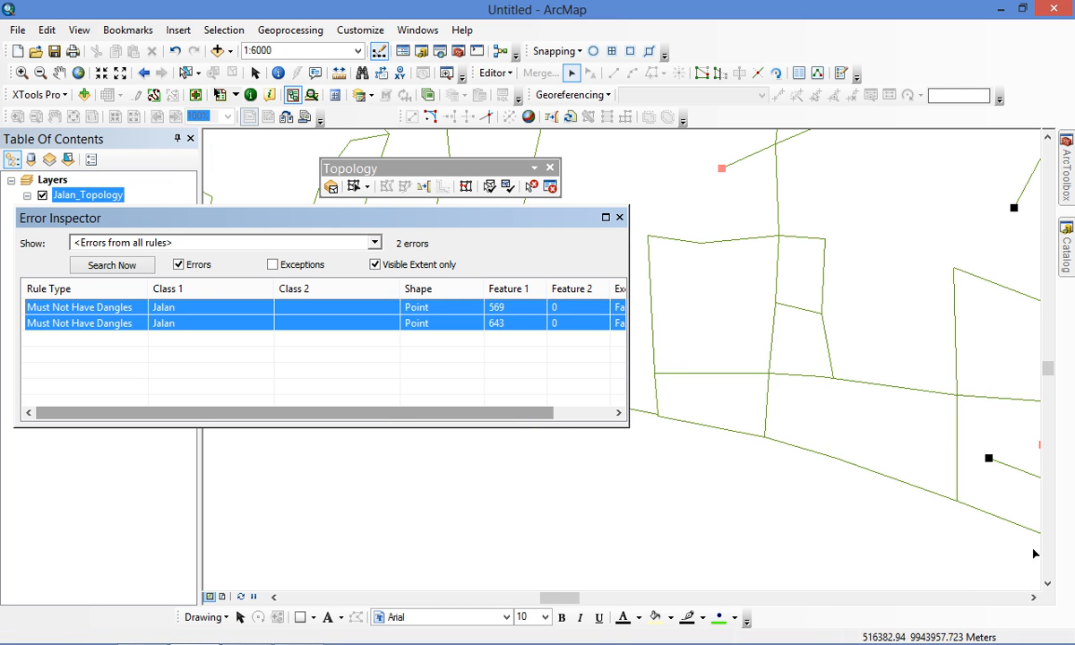
left_click(1034, 598)
left_click(1034, 598)
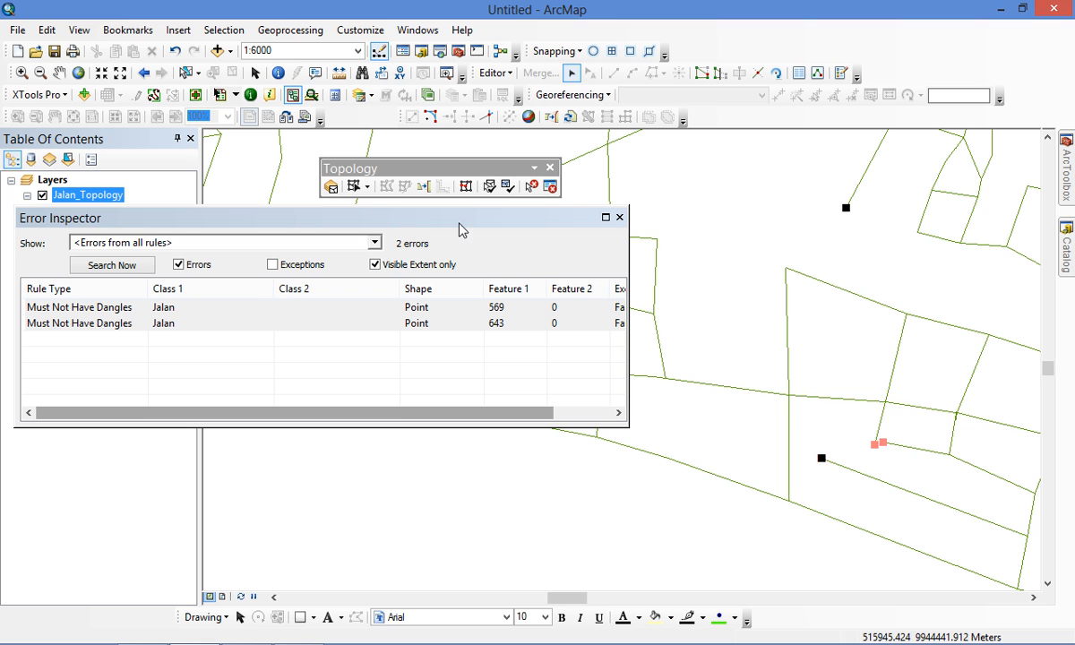
left_click(21, 73)
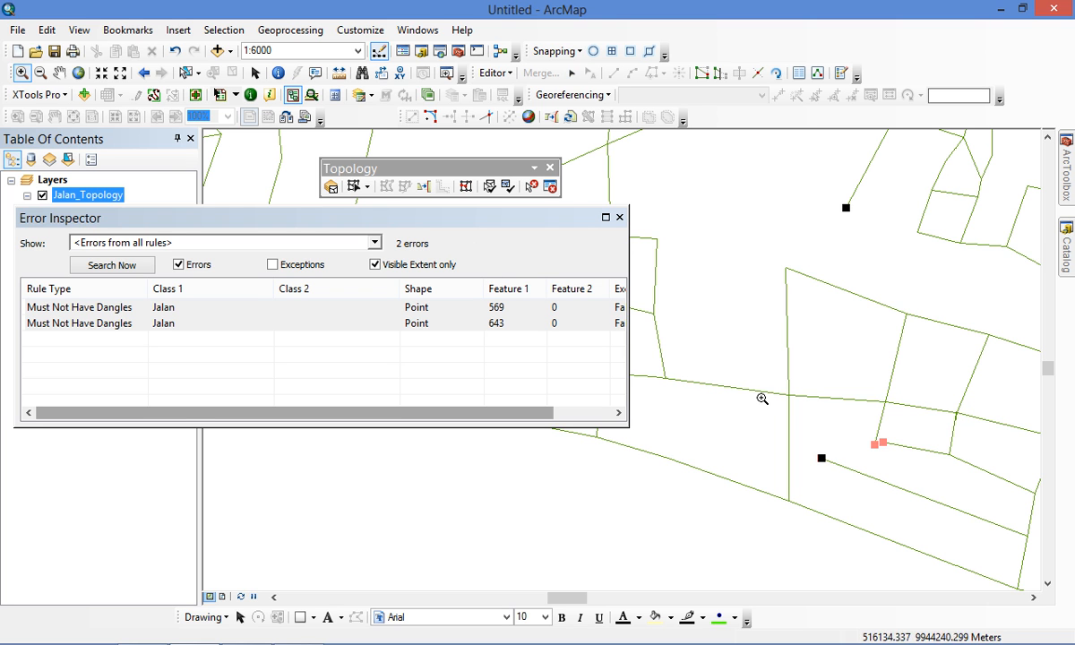
left_click_drag(823, 383, 959, 500)
left_click_drag(448, 217, 728, 401)
left_click_drag(648, 394, 670, 414)
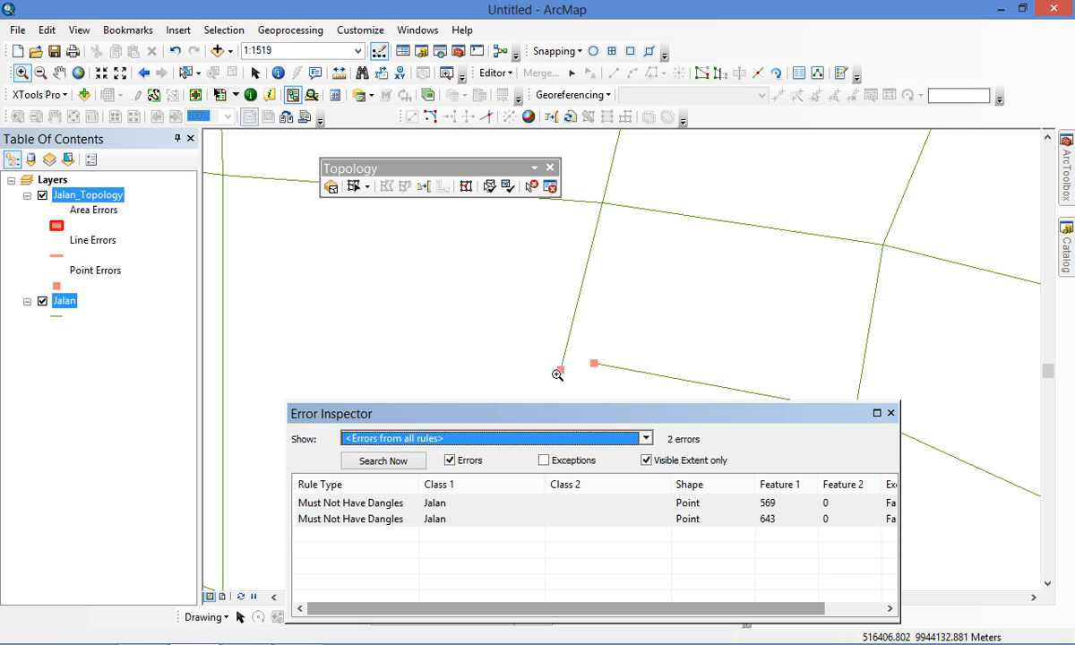
left_click(376, 462)
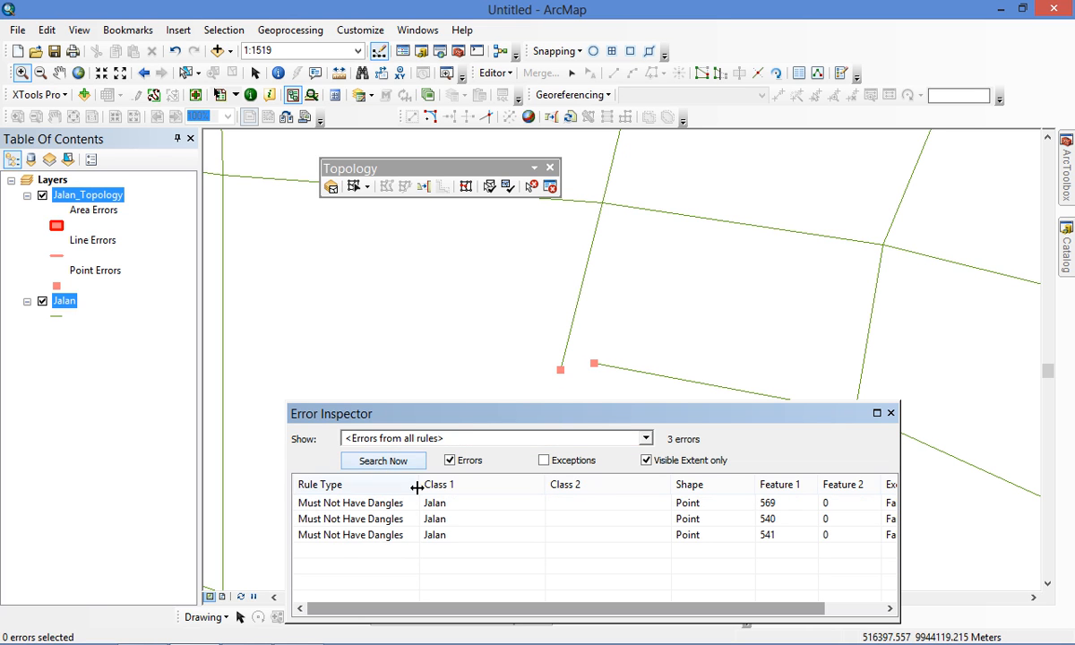
Fit the Error Inspector above the error points and highlight the dangles of features 569 and 540 in turn on the map
left_click_drag(484, 417, 217, 158)
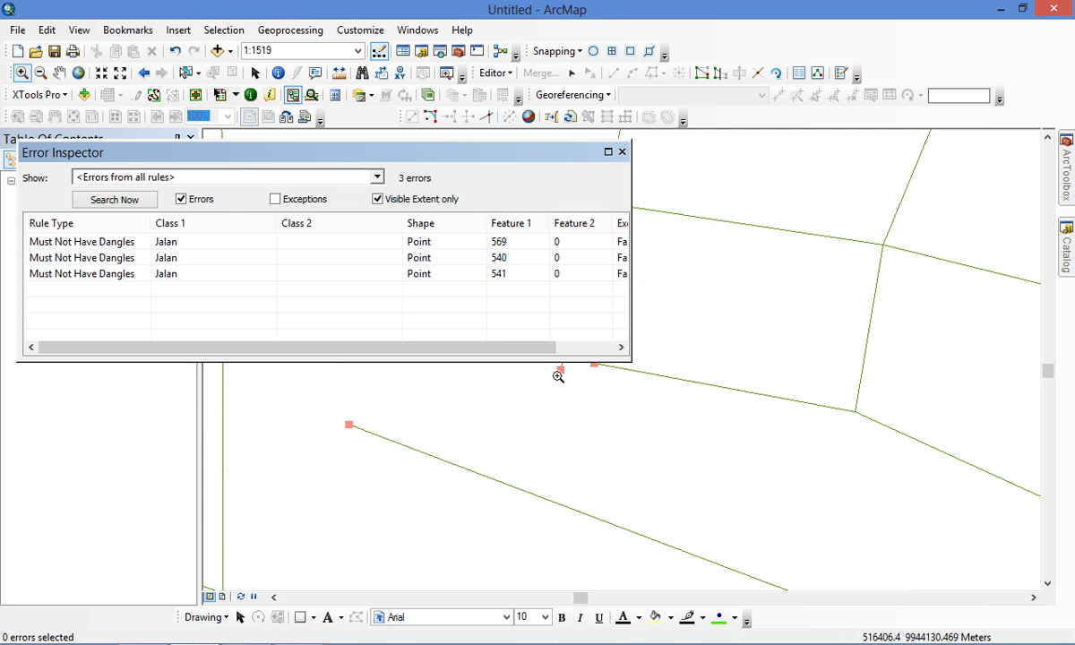
left_click_drag(566, 363, 568, 327)
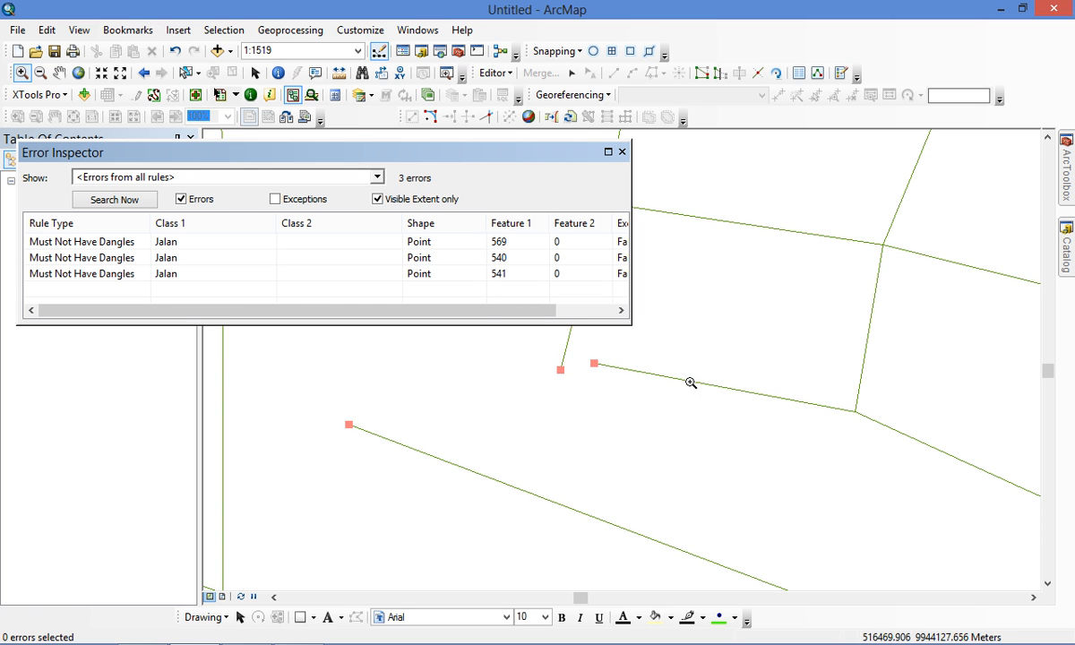
left_click(126, 242)
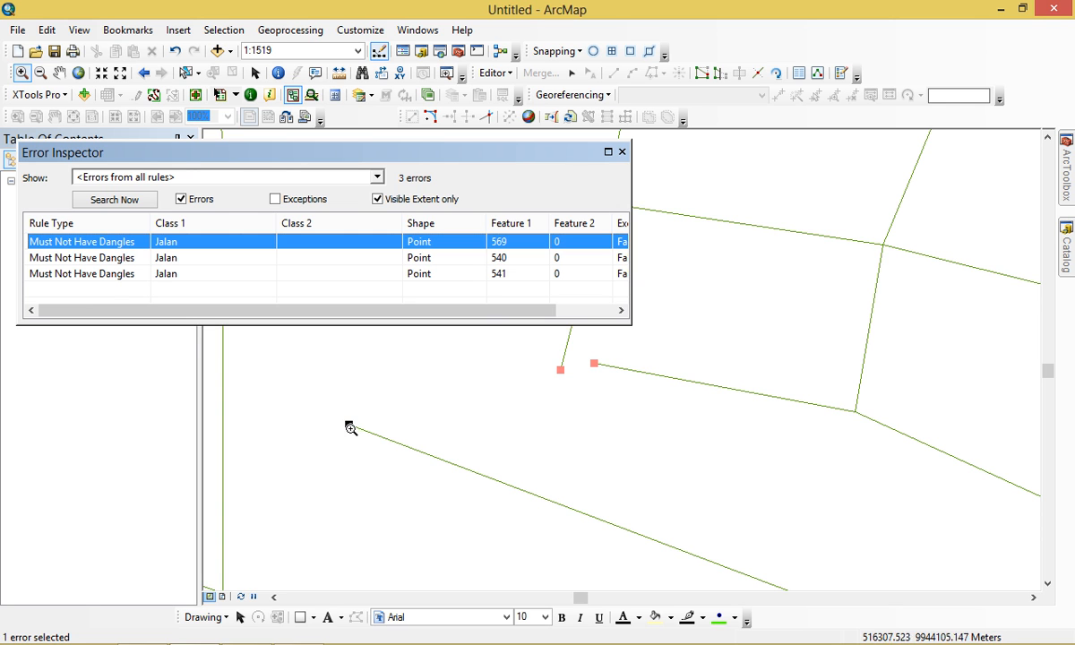
left_click(112, 261)
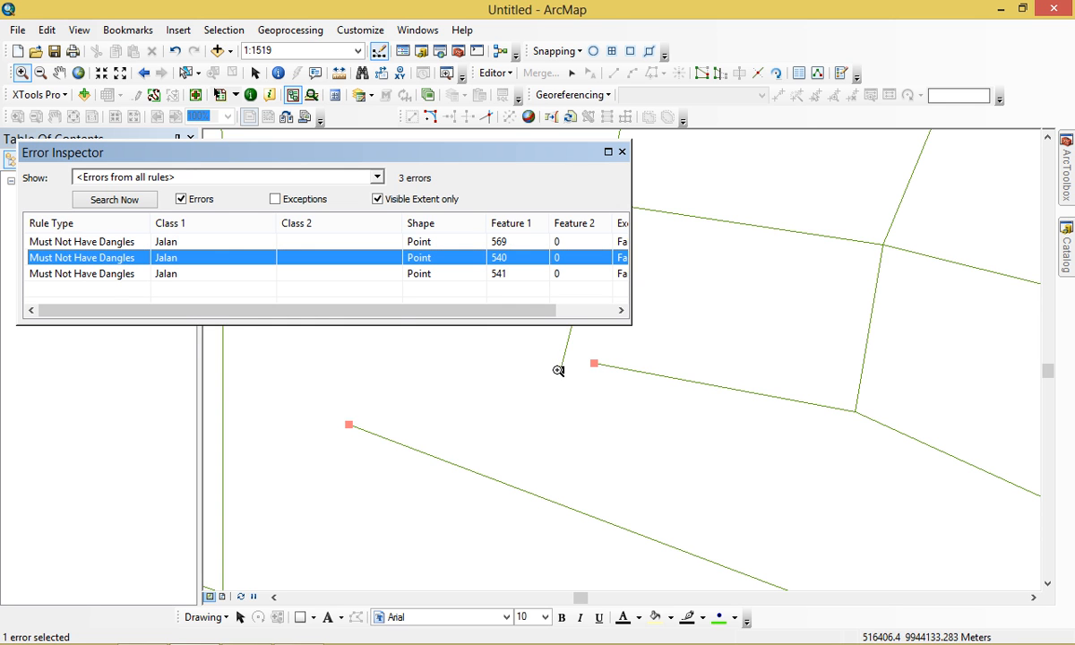
Snap the dangle of feature 541 to the neighbouring road end with a snap tolerance of 20
left_click(124, 275)
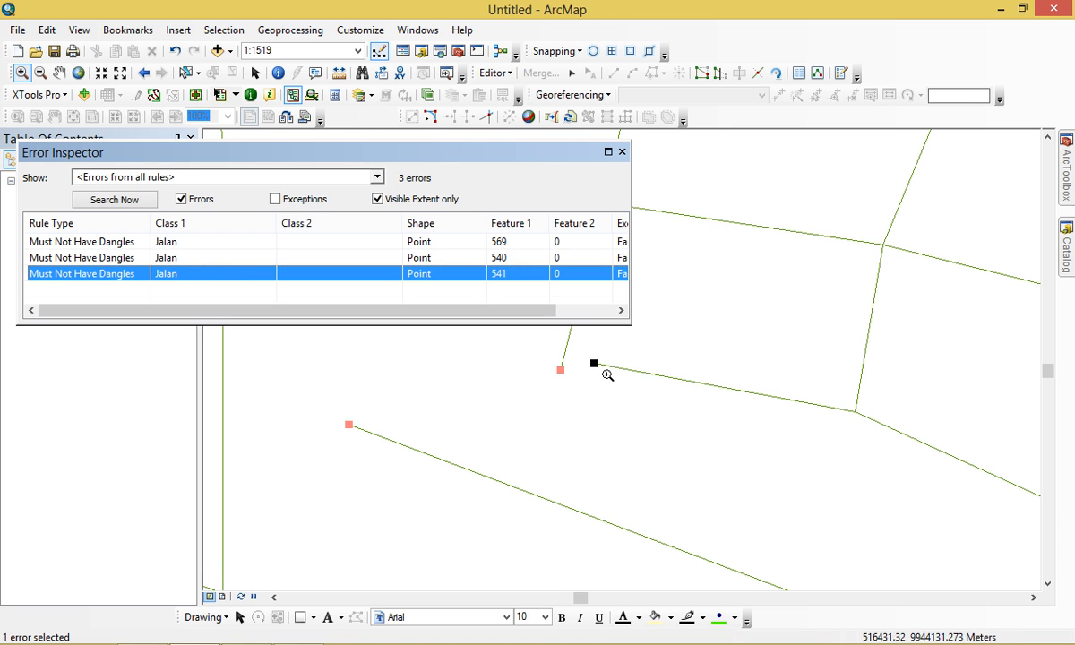
right_click(154, 280)
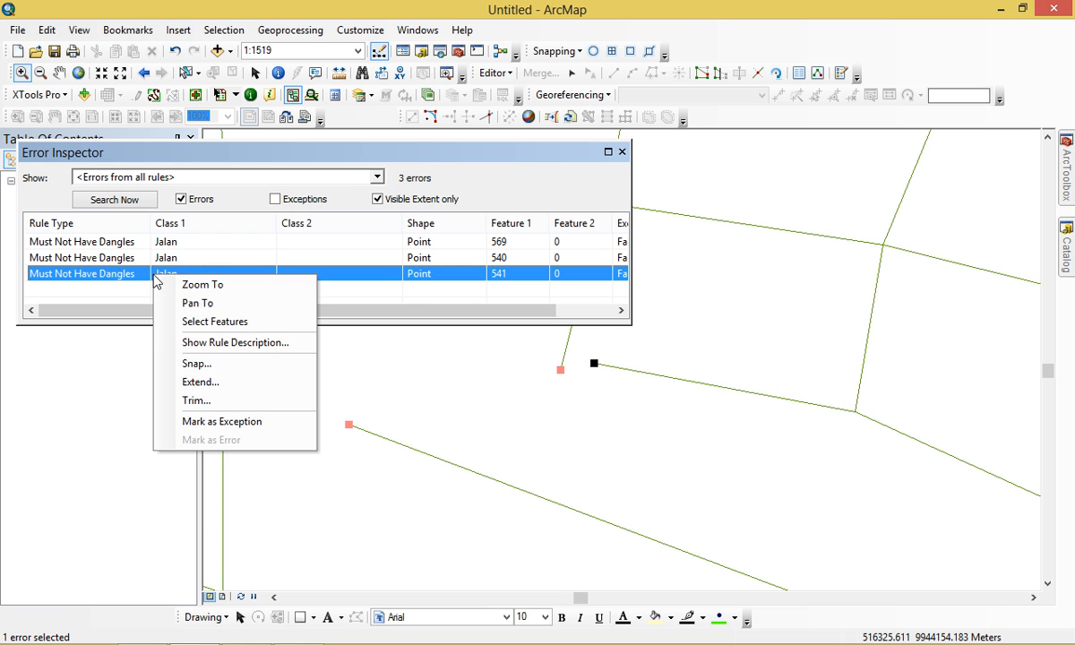
left_click(187, 364)
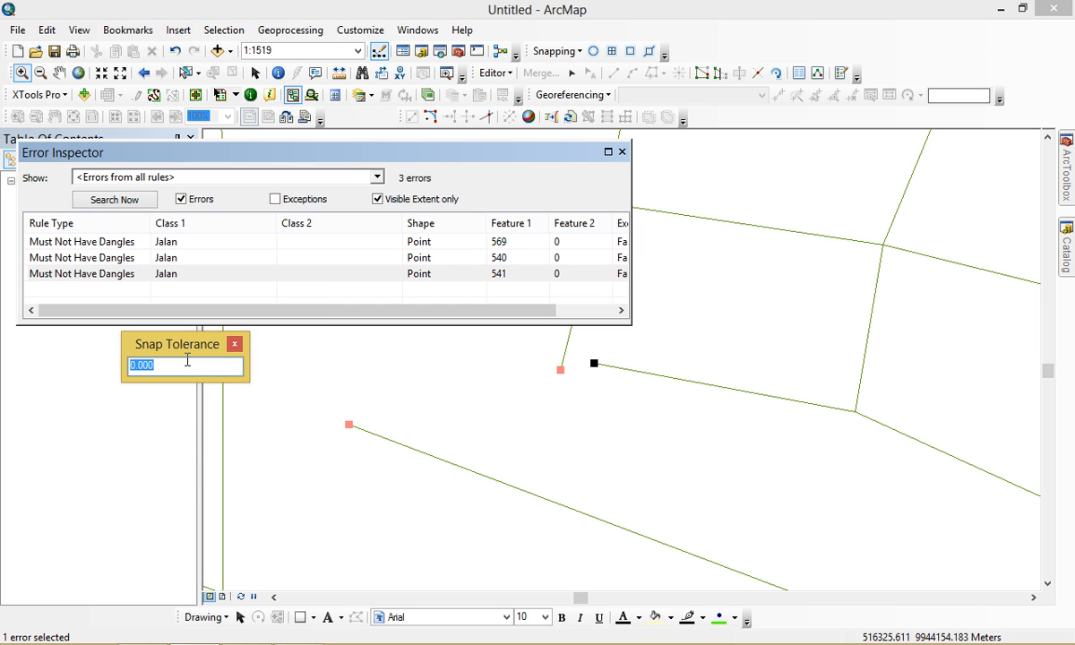
type("20")
key("Return")
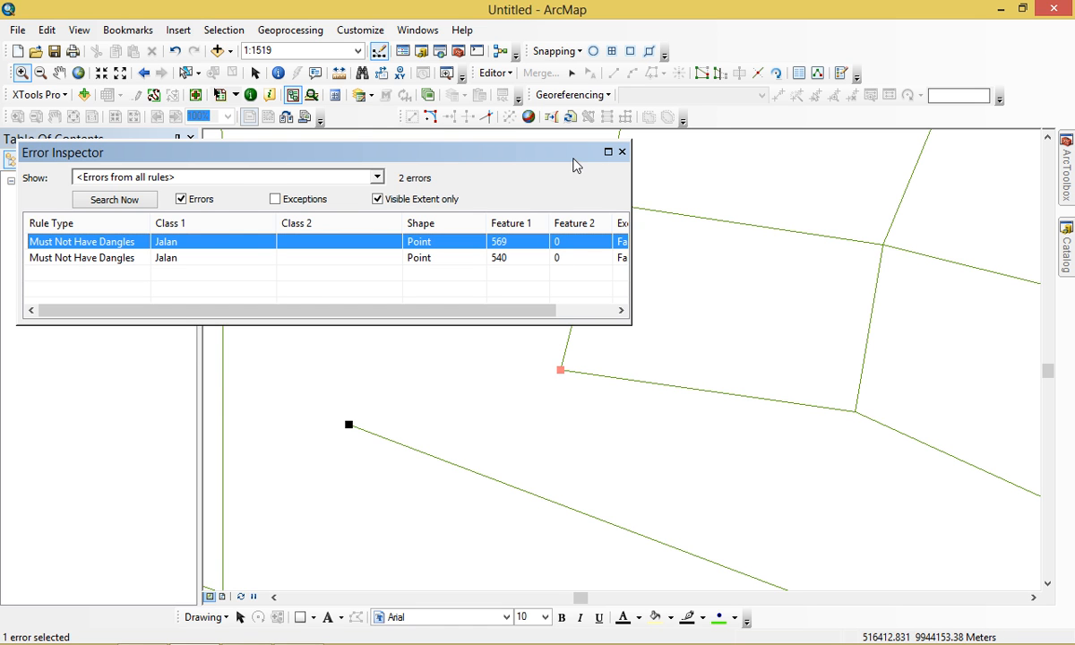
Close the Error Inspector and examine the remaining dangle errors across the network up to the road end just short of the eastern main road
left_click(622, 154)
scroll(492, 259, "up", 3)
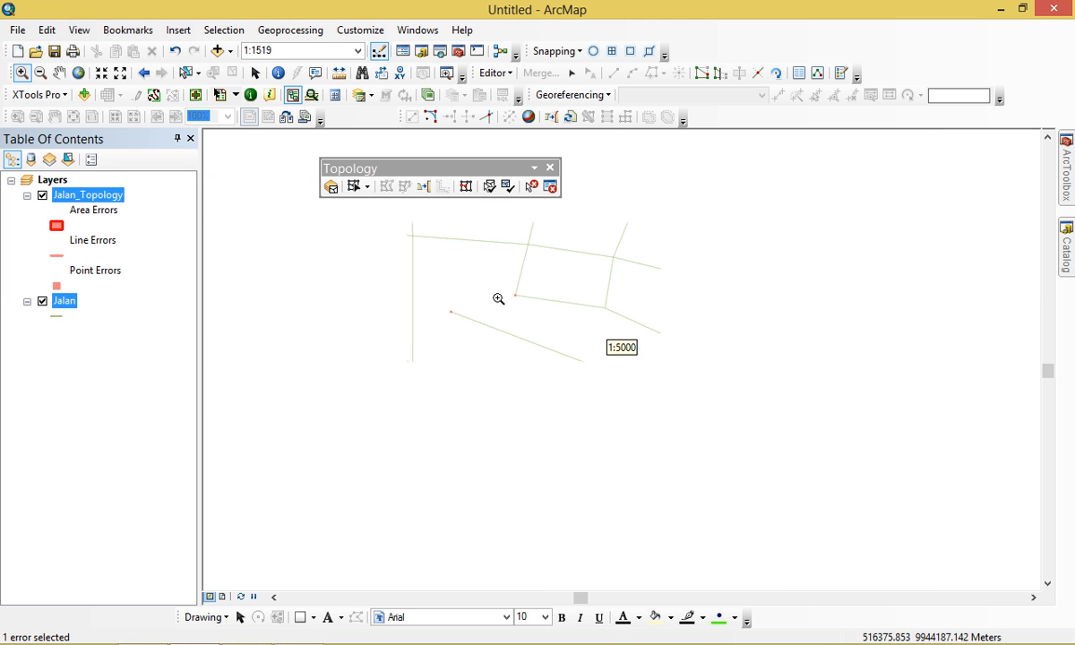
left_click(59, 72)
left_click_drag(328, 276, 786, 467)
left_click_drag(749, 281, 596, 478)
left_click_drag(683, 307, 569, 452)
left_click_drag(497, 326, 804, 492)
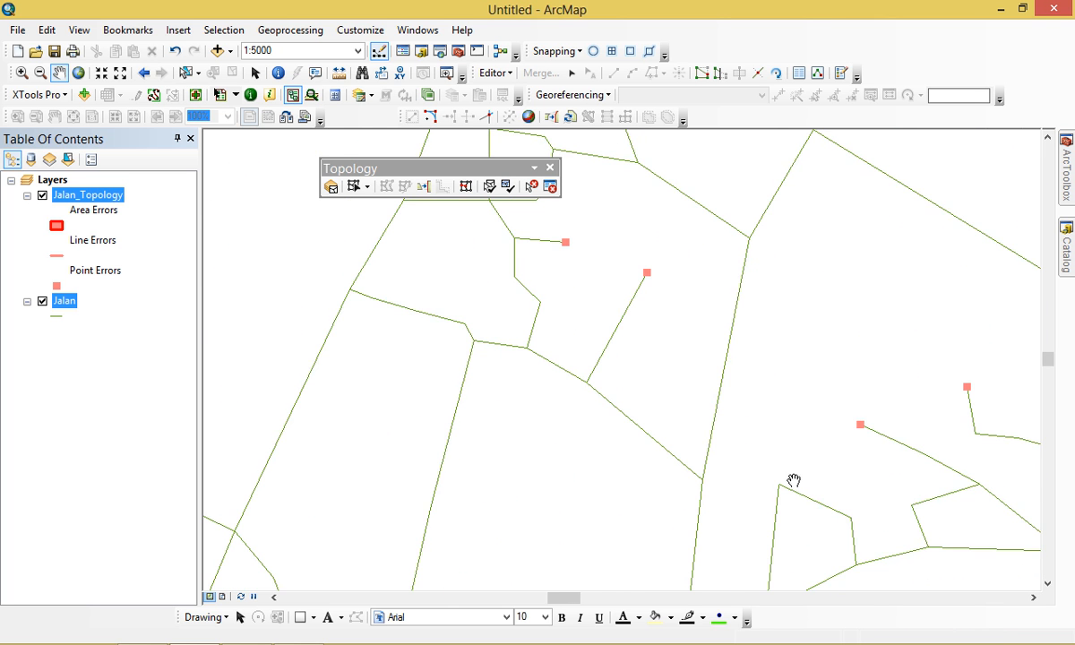
scroll(583, 376, "up", 2)
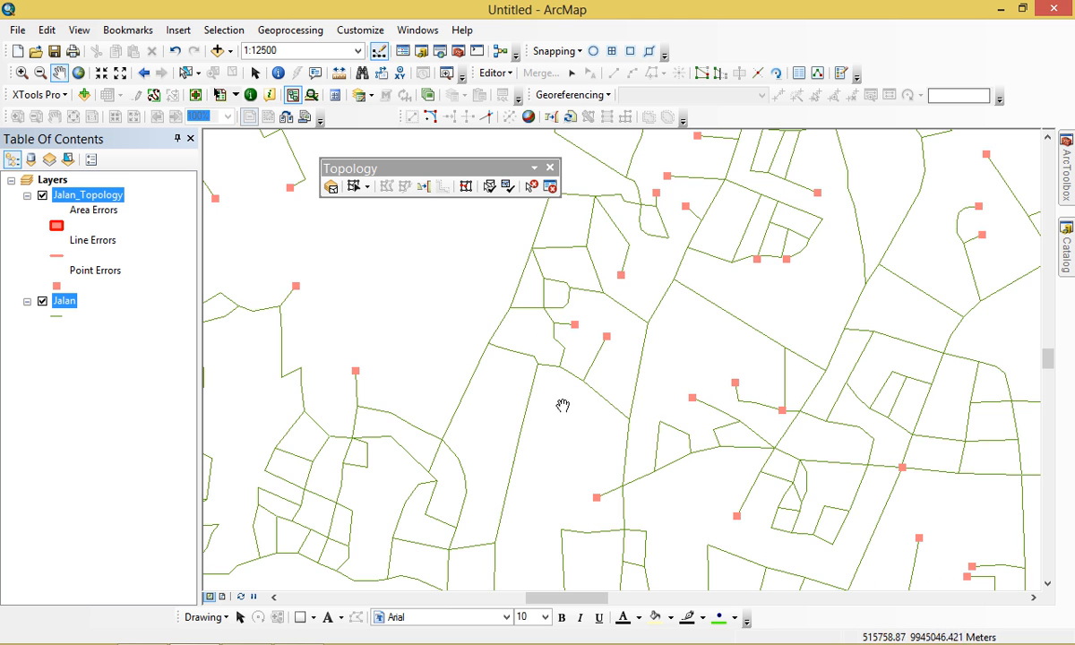
left_click_drag(719, 329, 682, 187)
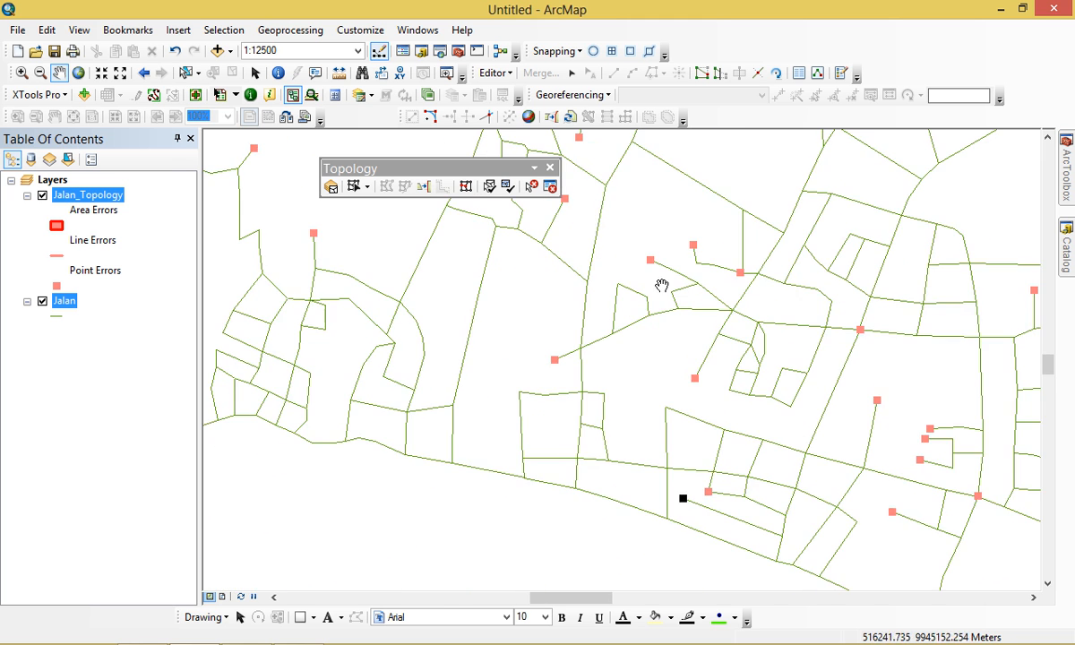
left_click_drag(728, 453, 552, 293)
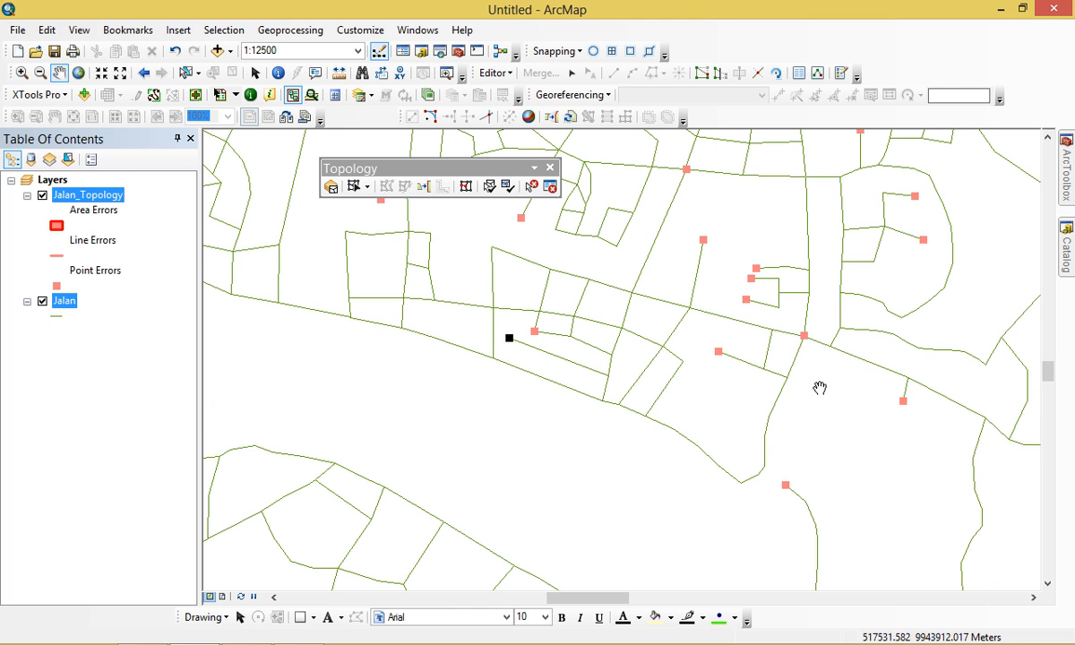
left_click_drag(732, 467, 599, 379)
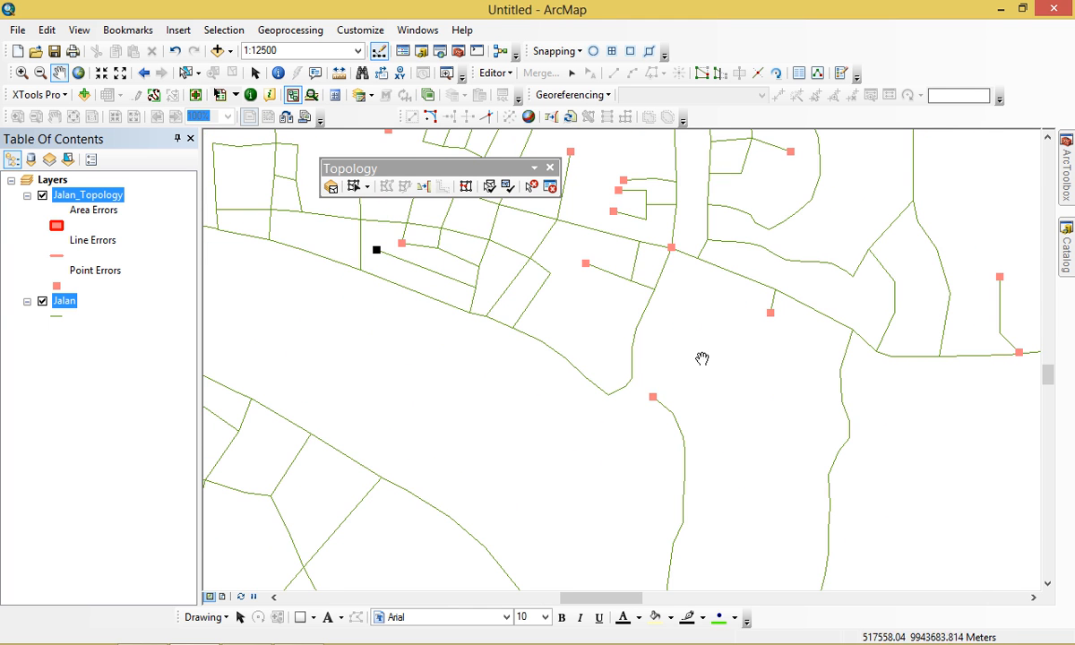
scroll(711, 375, "down", 2)
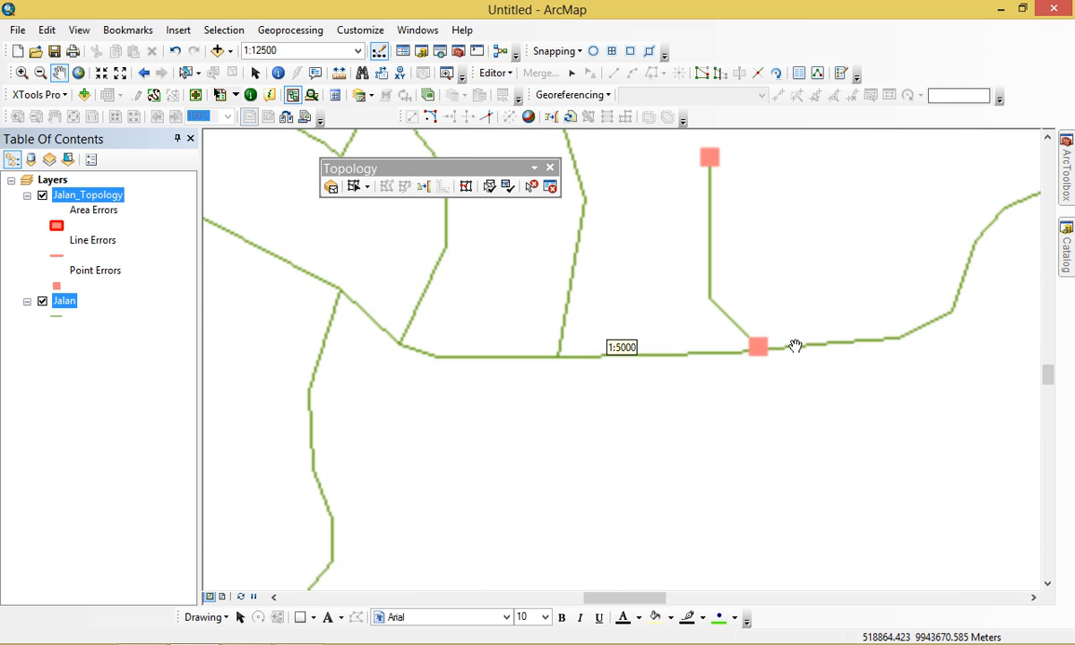
scroll(803, 343, "down", 2)
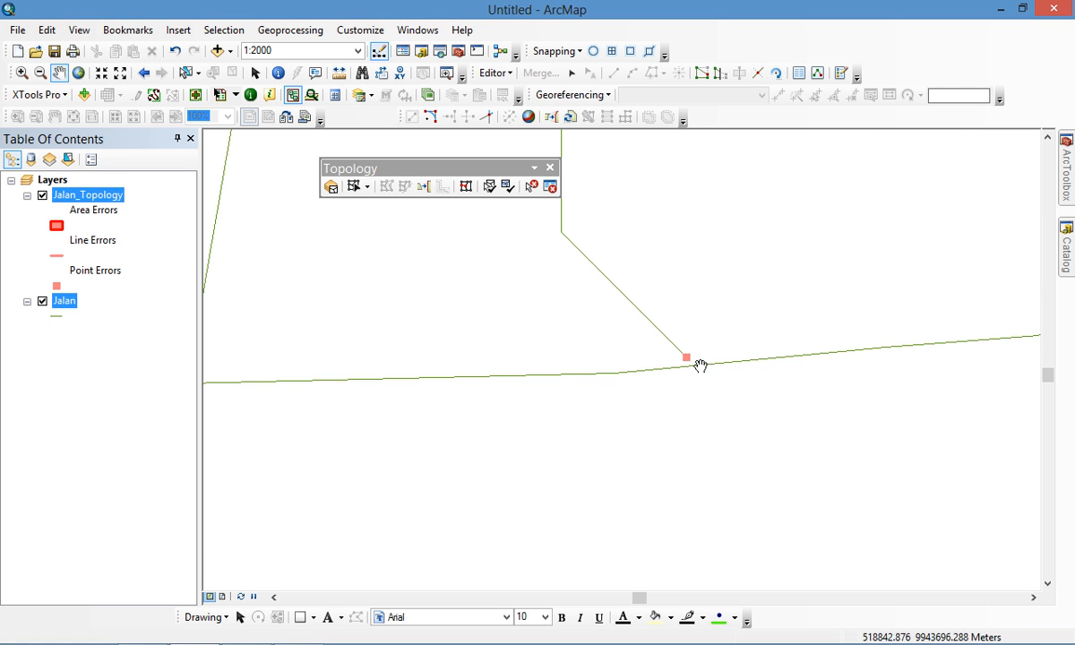
Reopen the Error Inspector and search for the dangle error at the short road end within the visible extent
left_click_drag(441, 169, 371, 170)
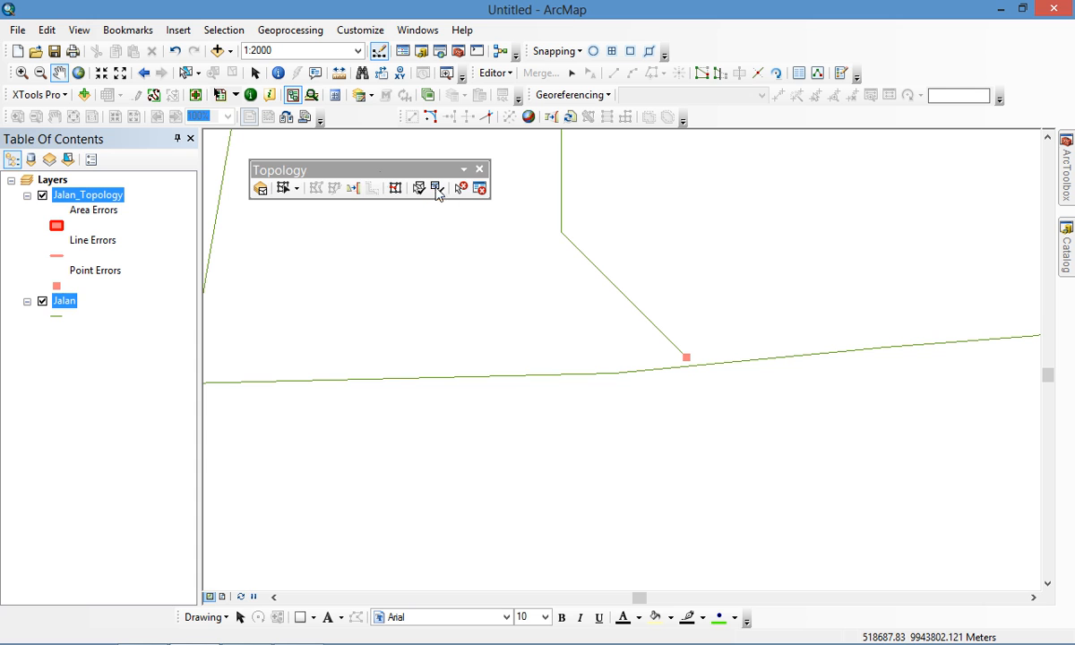
left_click(482, 193)
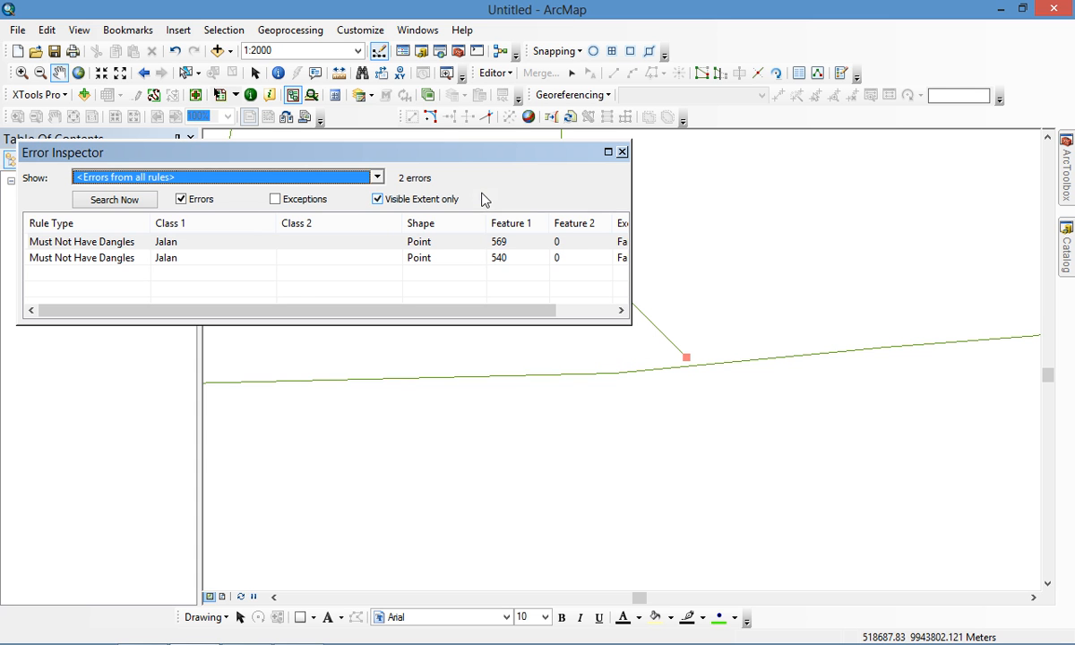
left_click(126, 207)
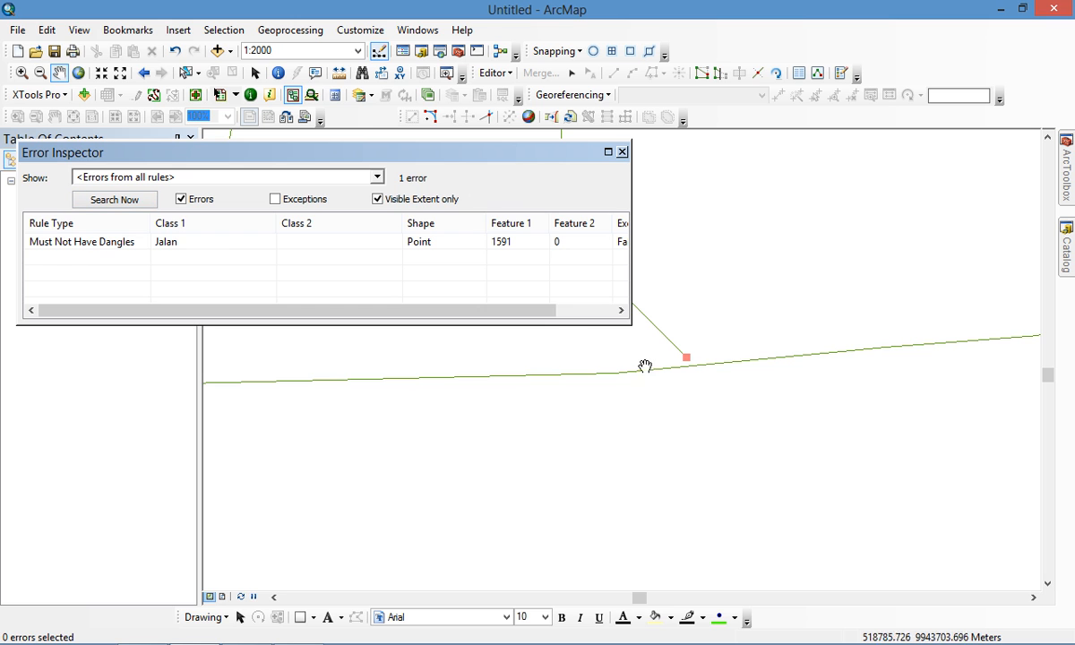
List the topology errors of the whole dataset instead of the visible extent only, and enlarge the Error Inspector to show more rows
left_click(377, 199)
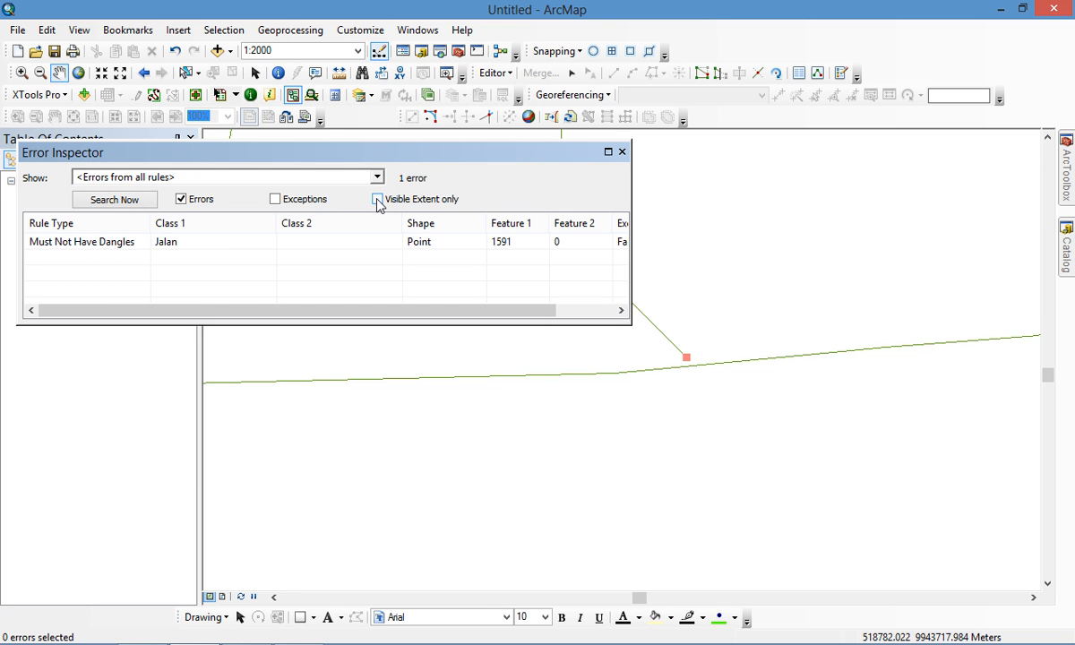
left_click(110, 203)
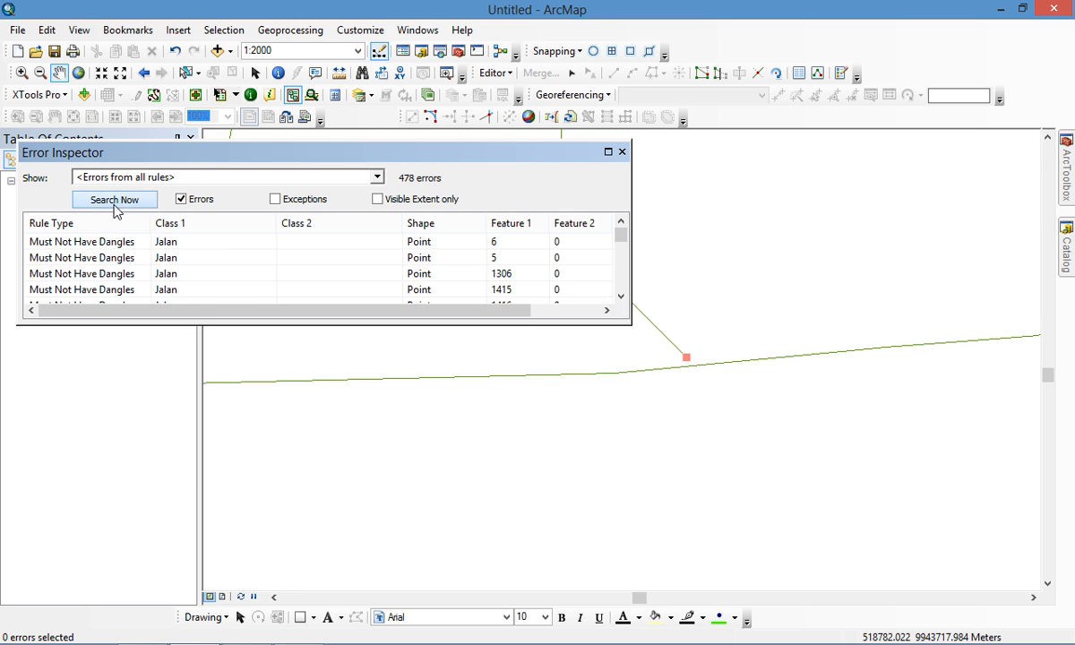
left_click_drag(223, 325, 207, 484)
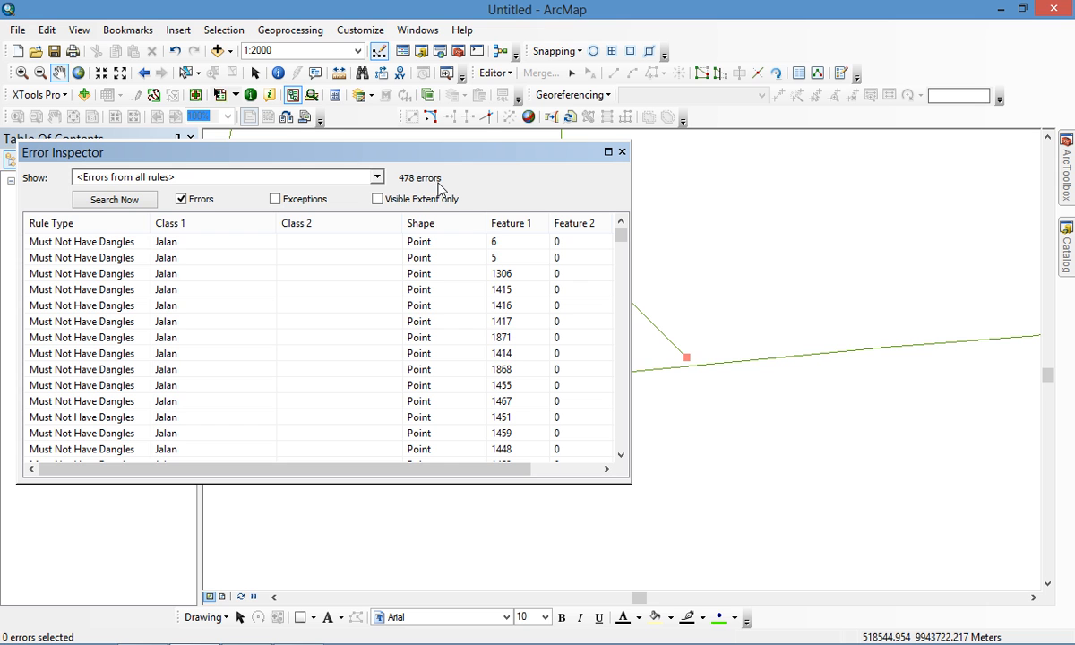
Extend the roads at all listed dangle errors of the whole dataset with a maximum distance of 20
left_click(154, 246)
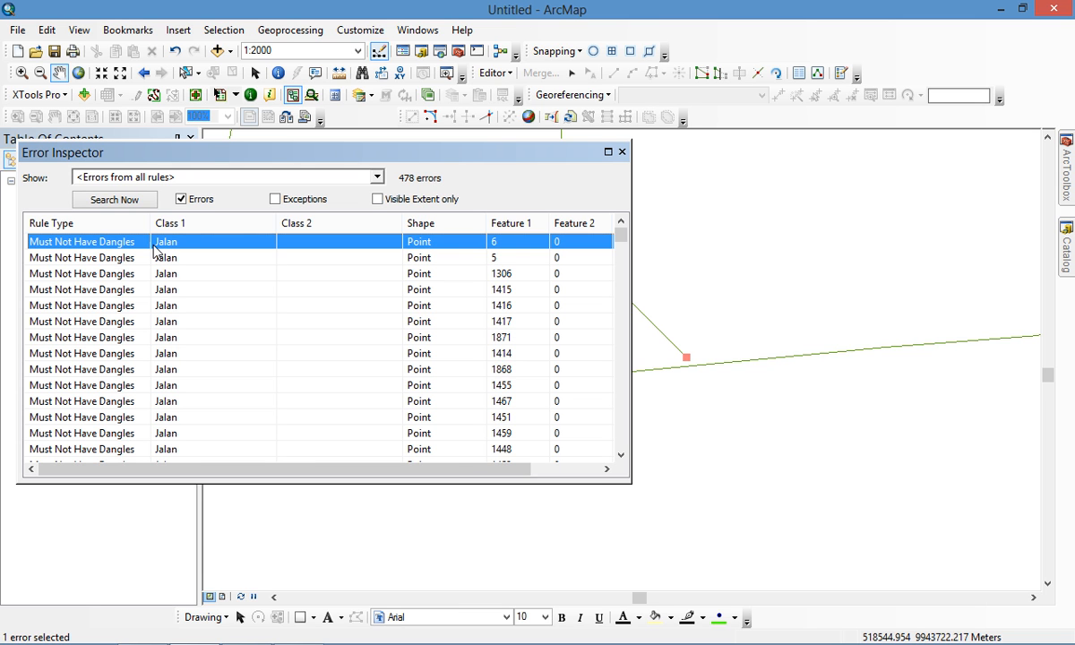
key("ctrl+a")
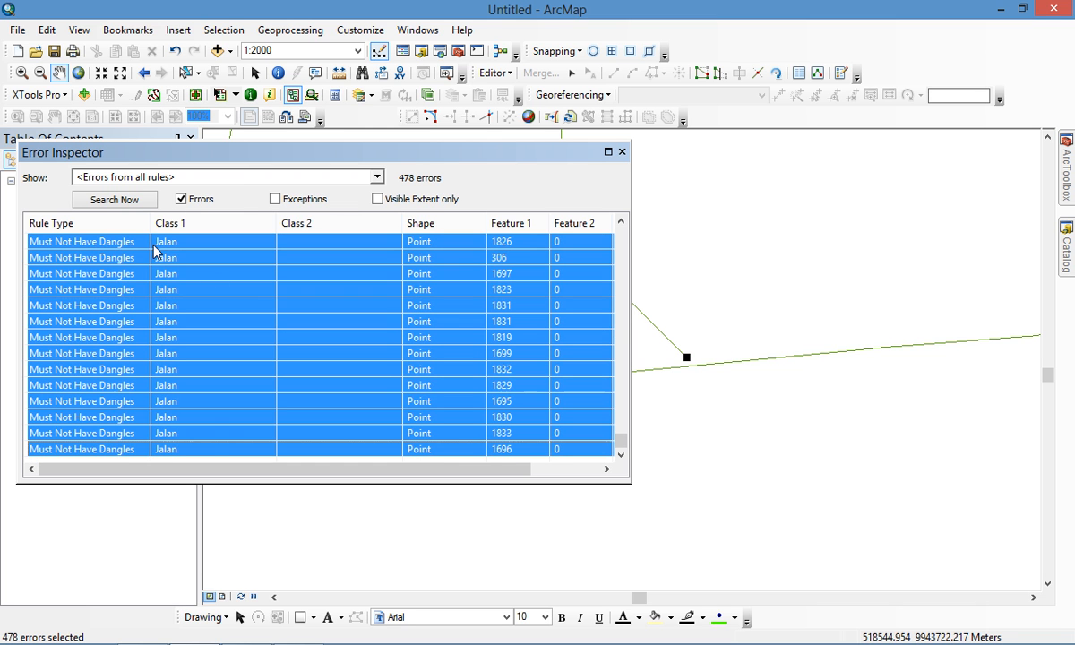
right_click(498, 300)
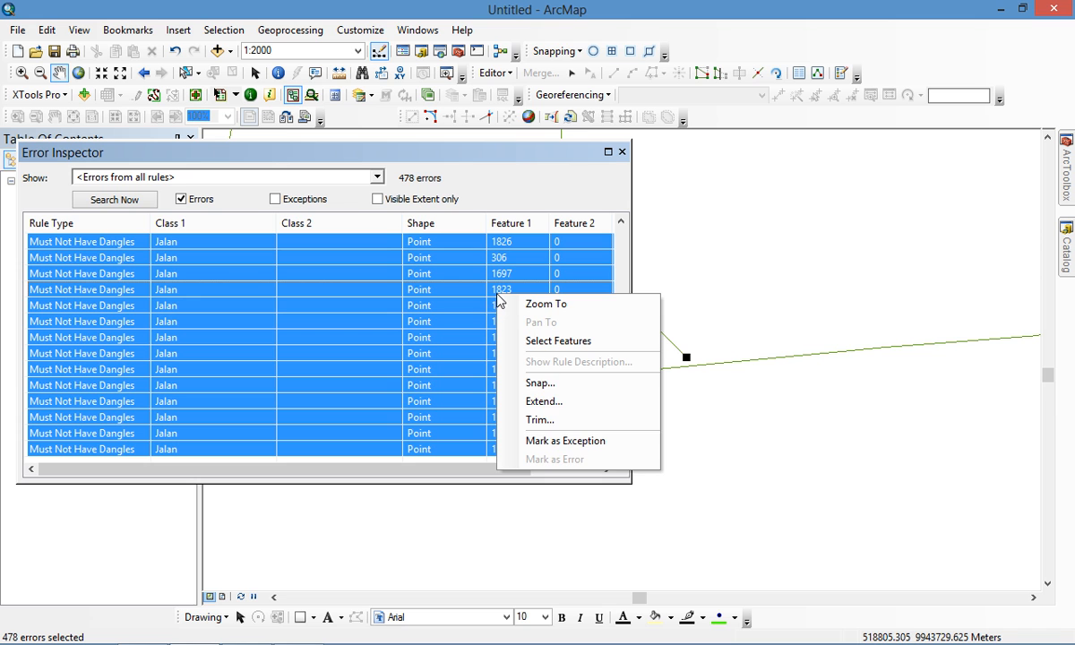
left_click(544, 401)
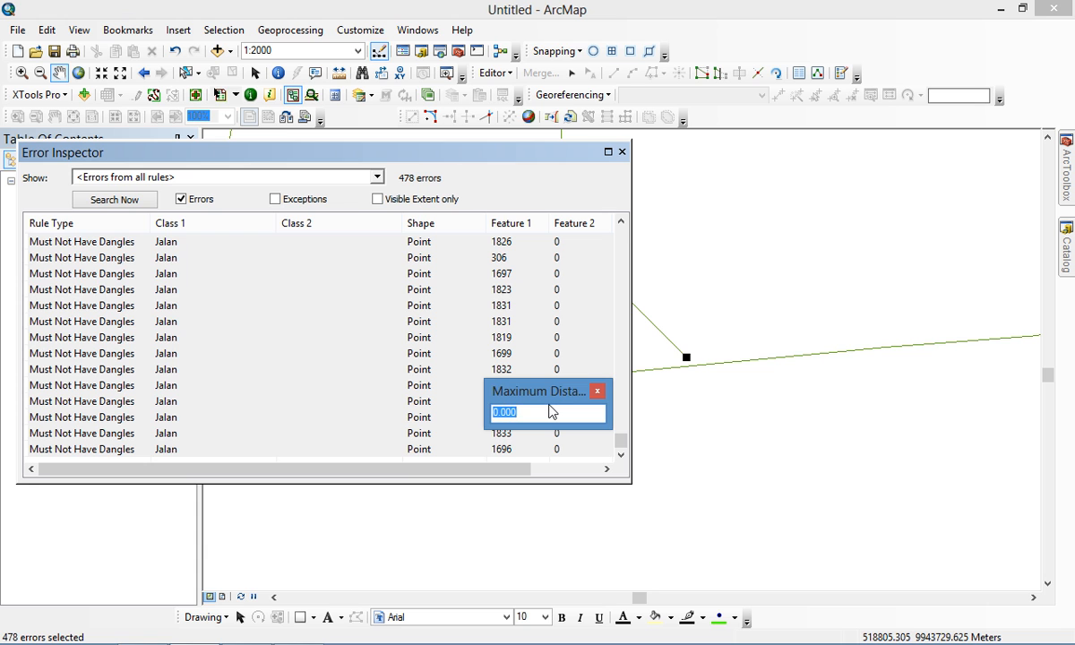
type("20")
key("Return")
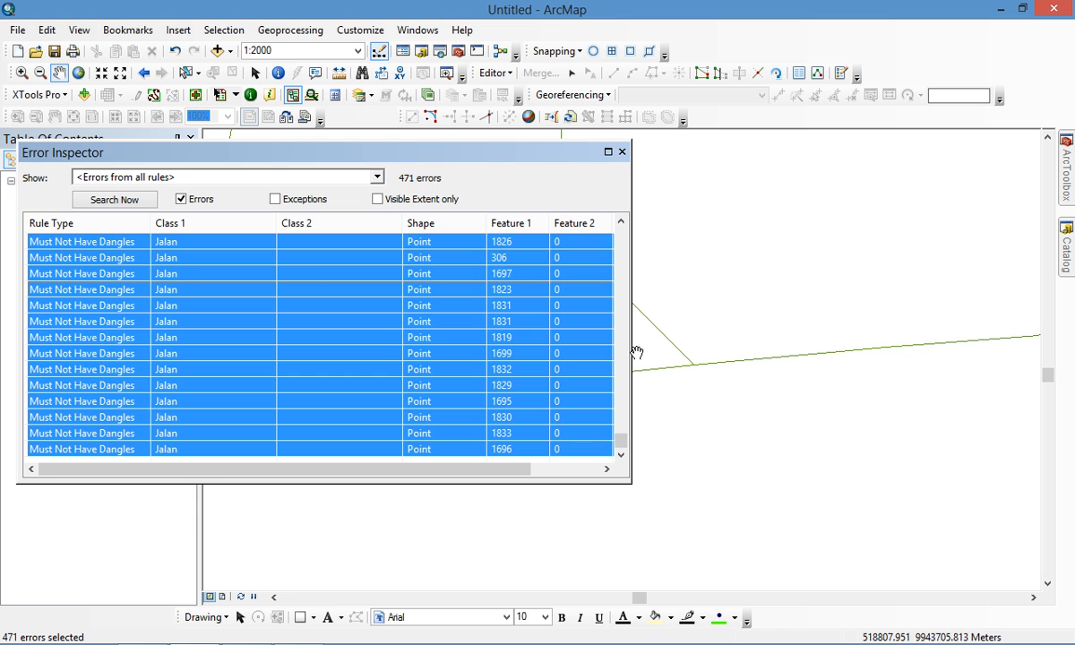
Narrow the Error Inspector, examine the remaining dangle errors across the road network, and close the Error Inspector
left_click_drag(631, 351, 489, 352)
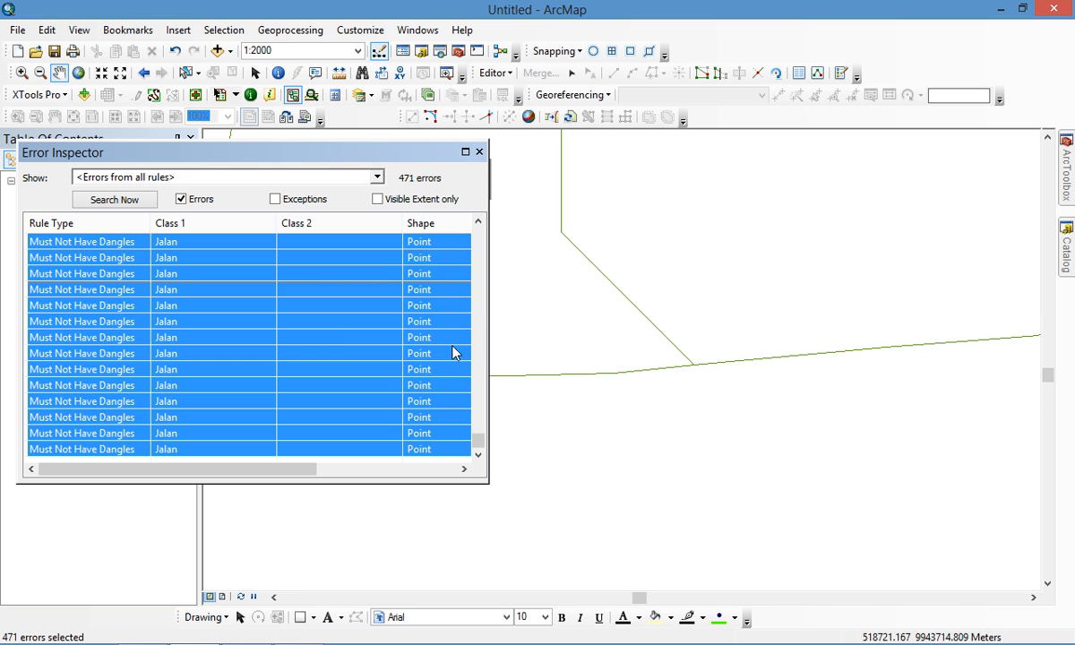
right_click(345, 329)
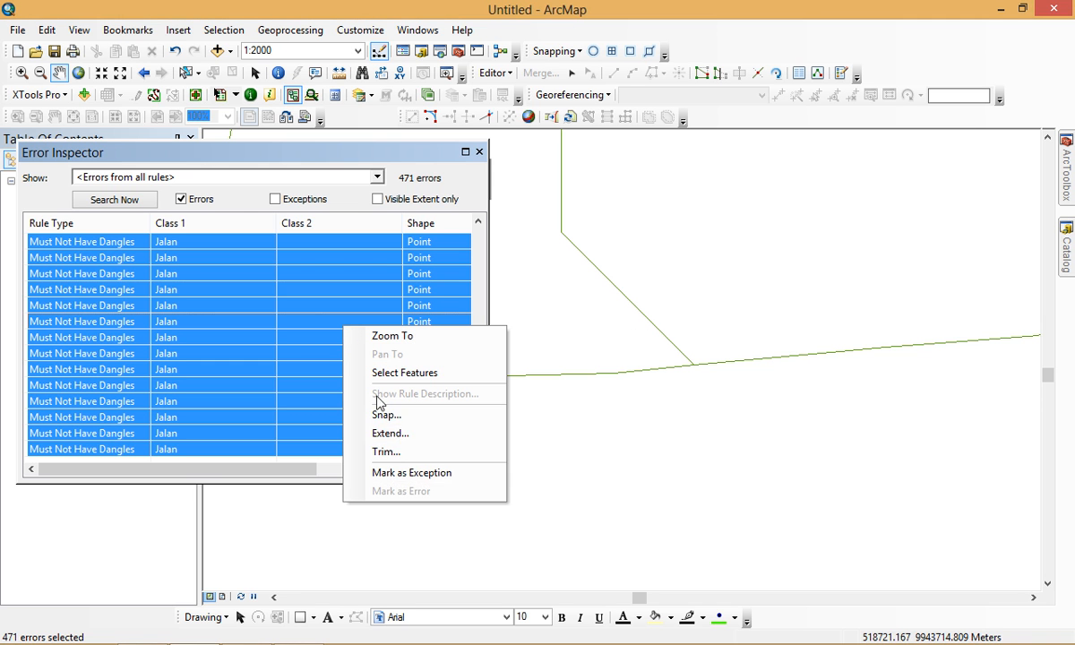
left_click(400, 161)
left_click_drag(405, 159, 611, 284)
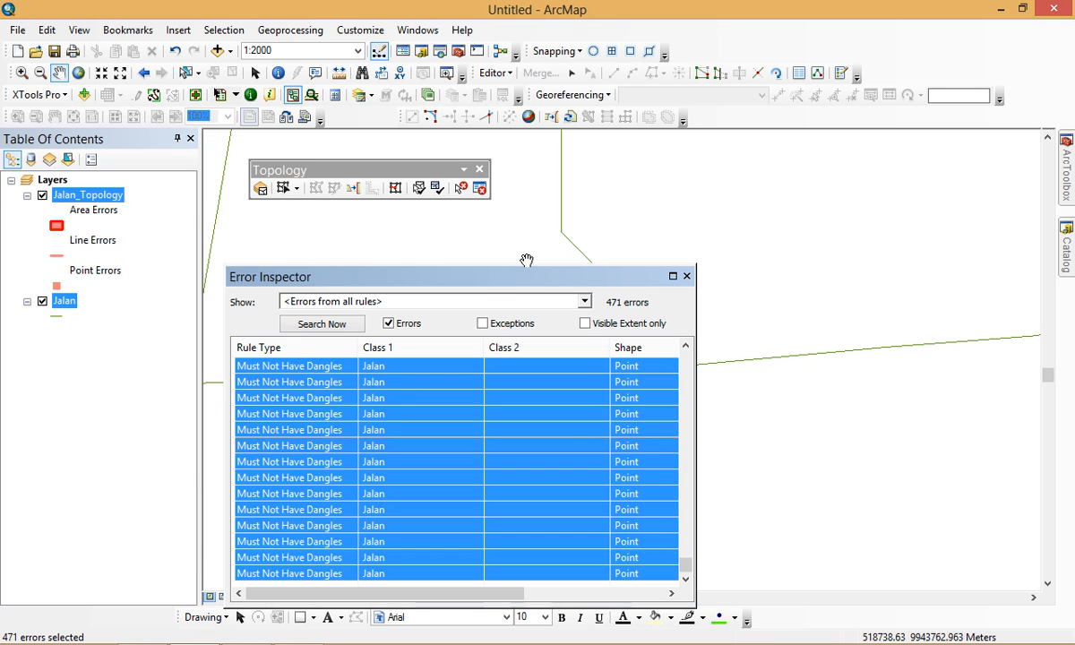
scroll(633, 243, "up", 6)
left_click_drag(769, 317, 949, 294)
left_click_drag(796, 267, 901, 296)
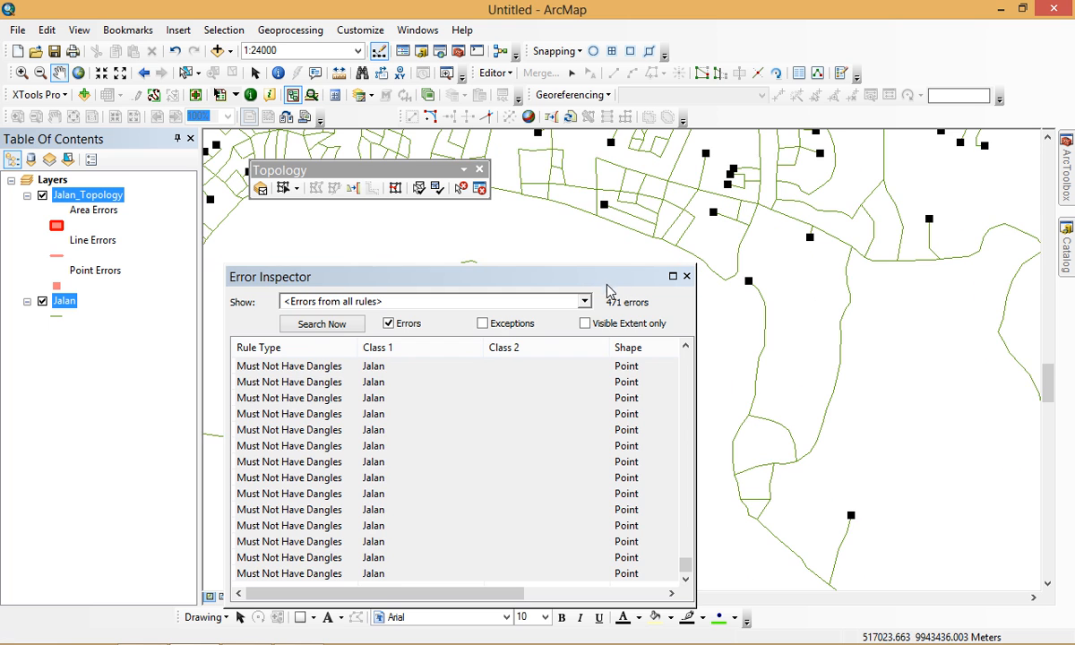
left_click_drag(585, 274, 471, 248)
left_click_drag(674, 229, 823, 302)
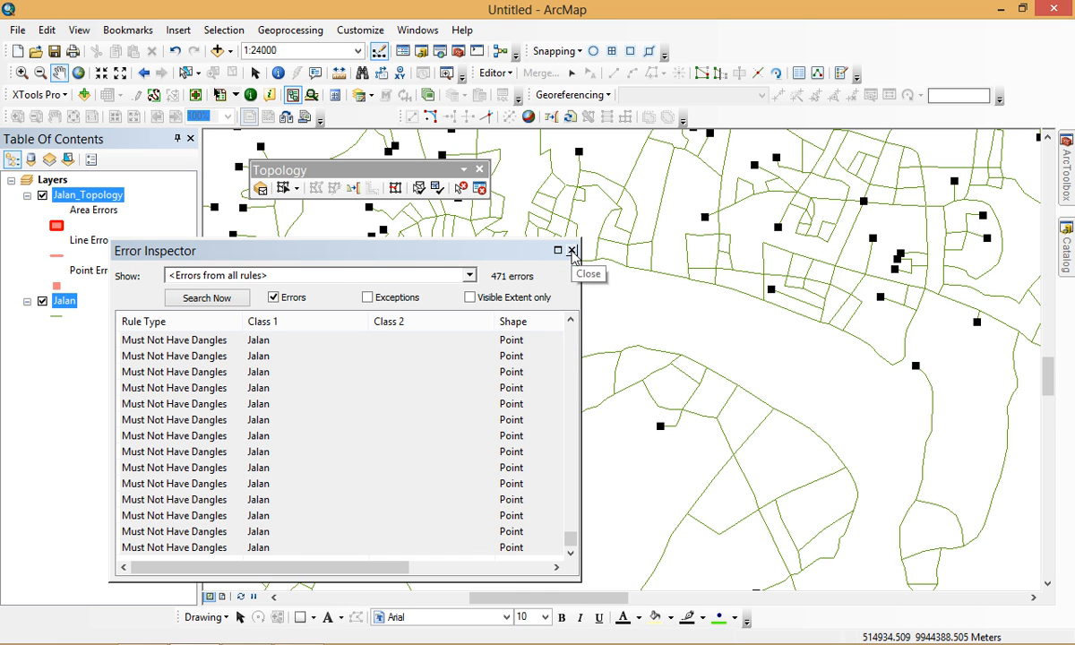
left_click(572, 251)
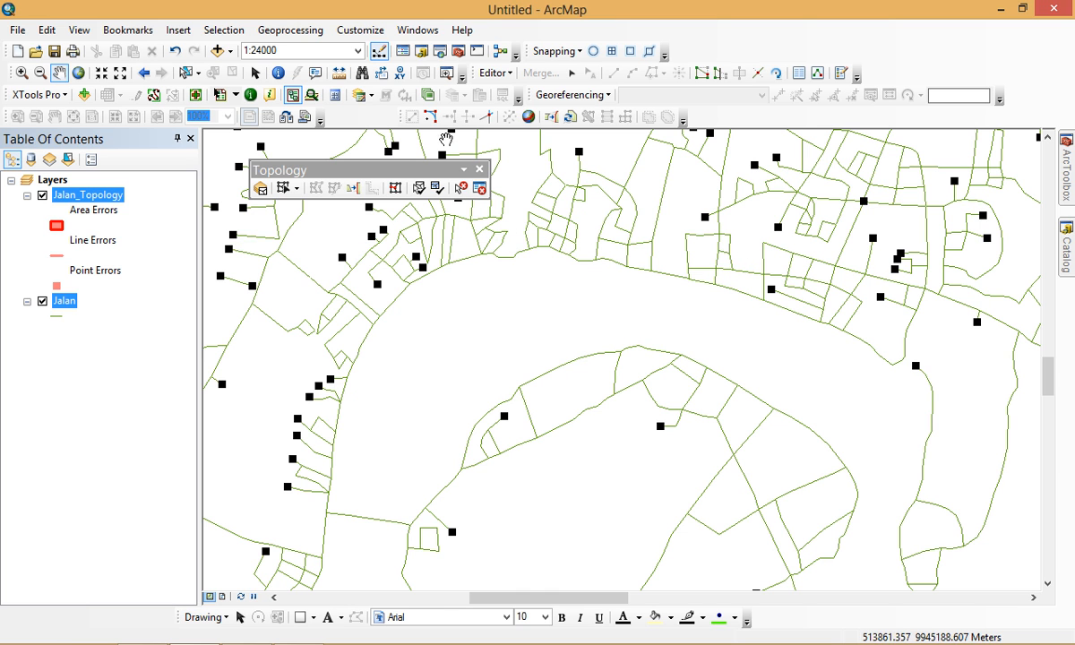
left_click(72, 304)
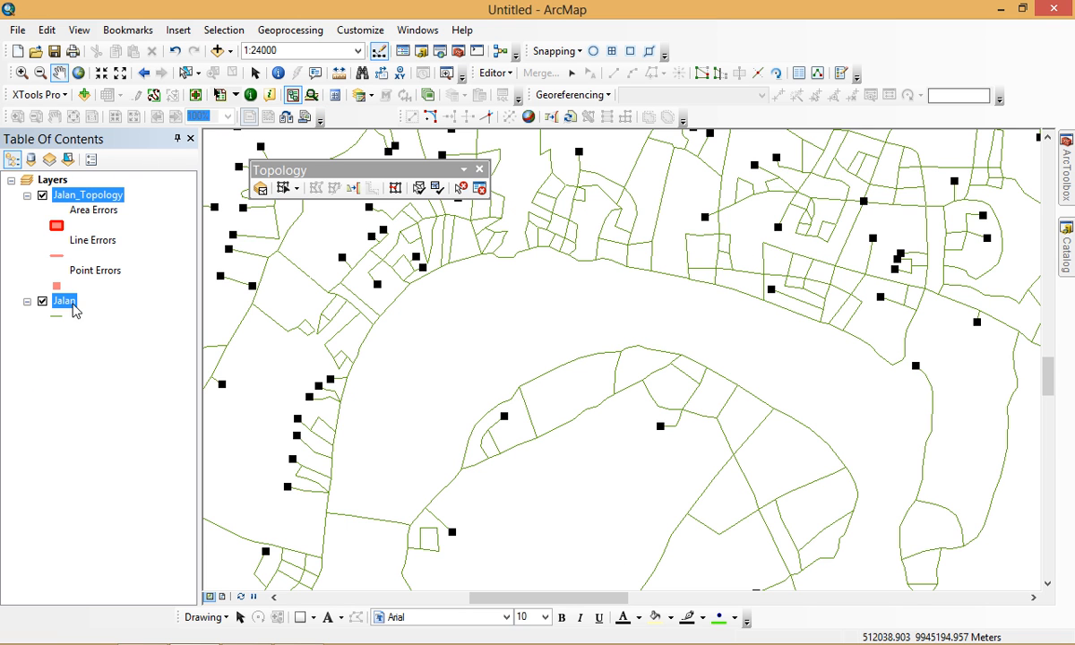
left_click(493, 72)
left_click(505, 111)
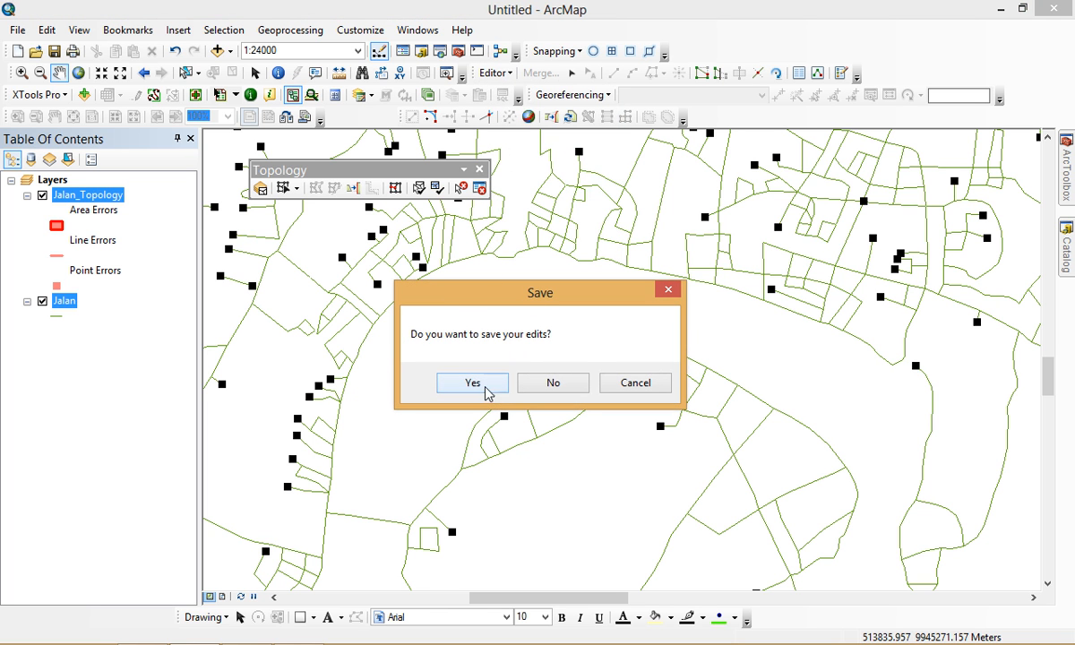
left_click(669, 294)
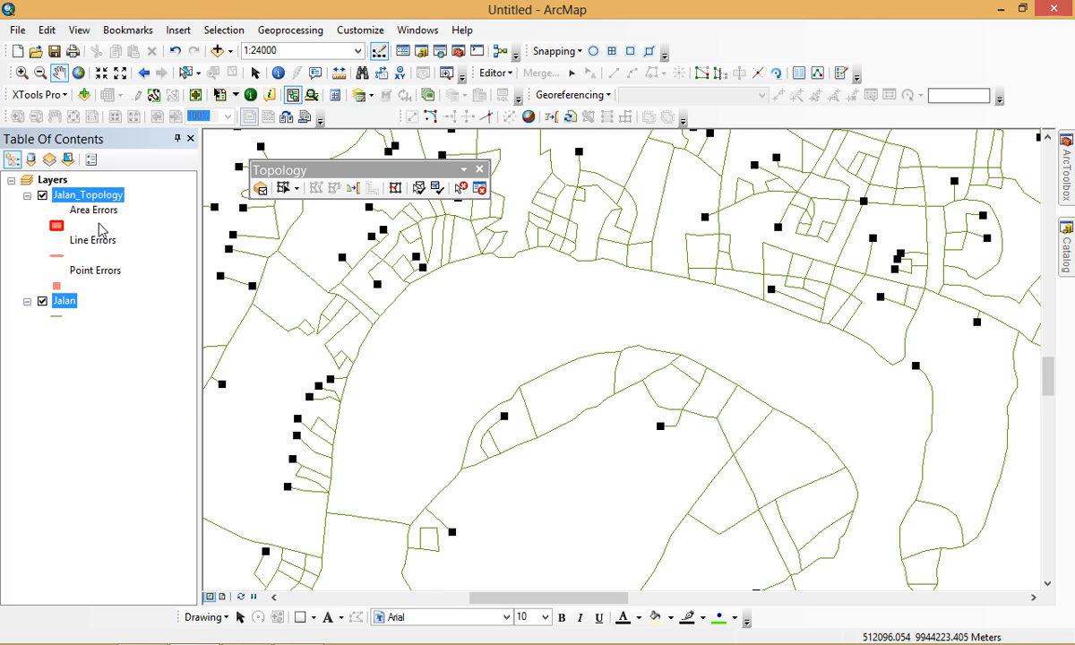
Remove the Jalan_Topology and Jalan layers from the map
right_click(96, 199)
left_click(123, 218)
left_click(587, 361)
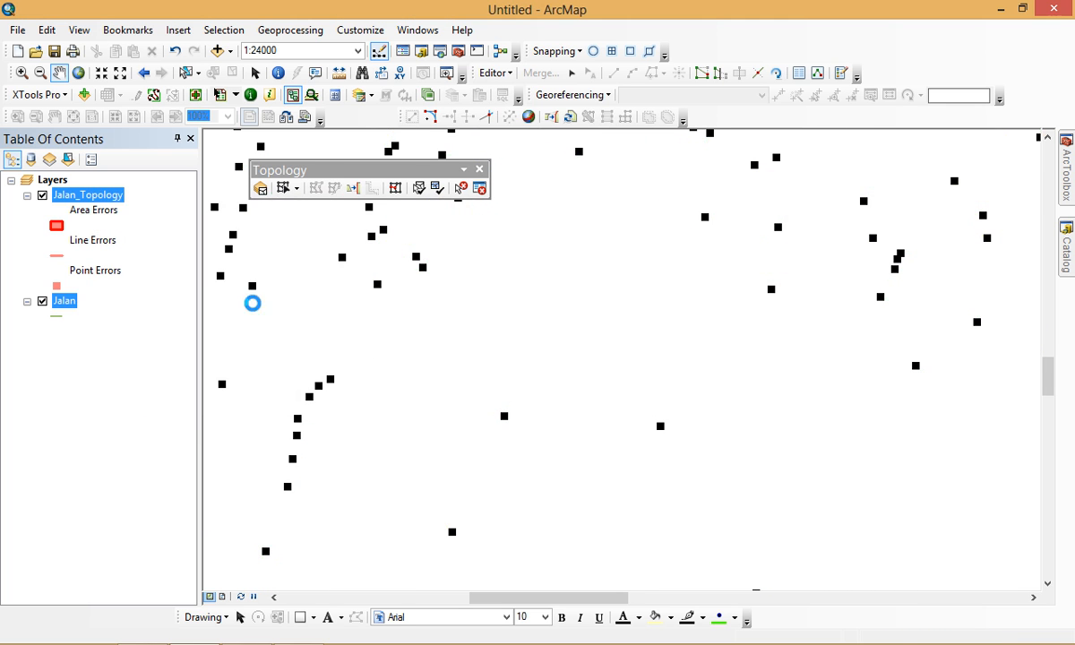
Show the Samarinda feature dataset of Kaltim.mdb in the Catalog and close the floating Topology toolbar
left_click(1067, 251)
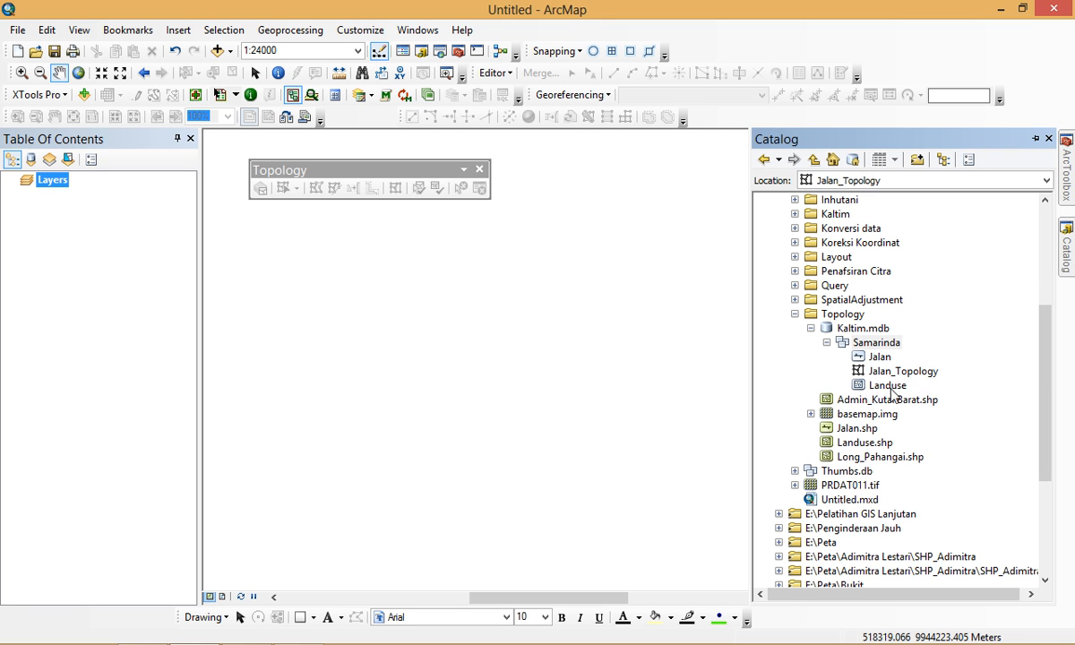
right_click(876, 347)
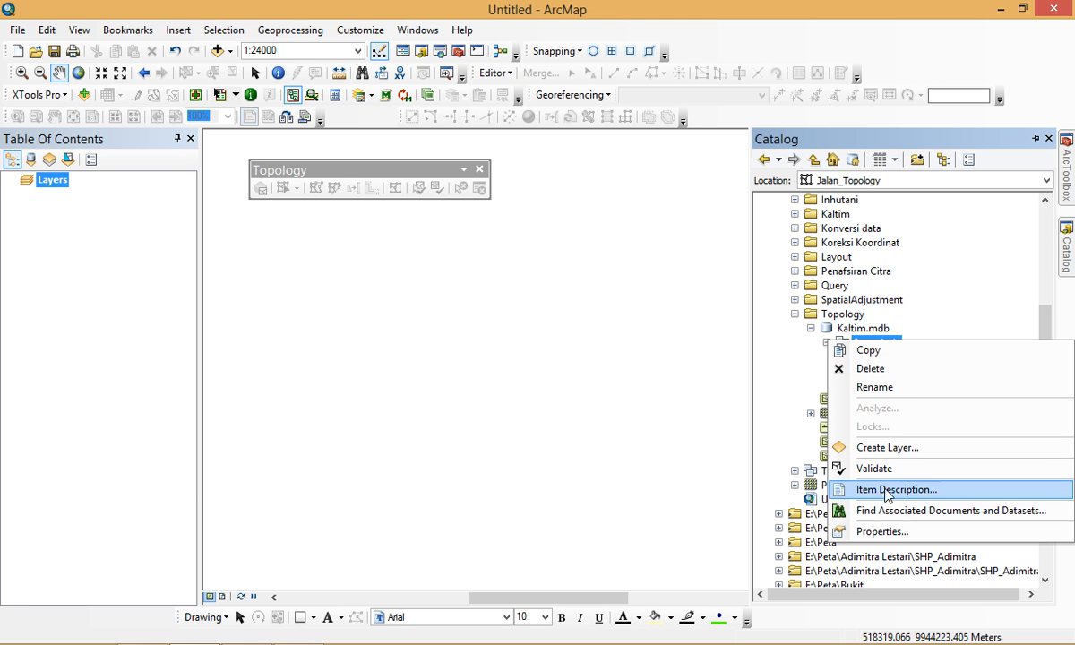
left_click(935, 309)
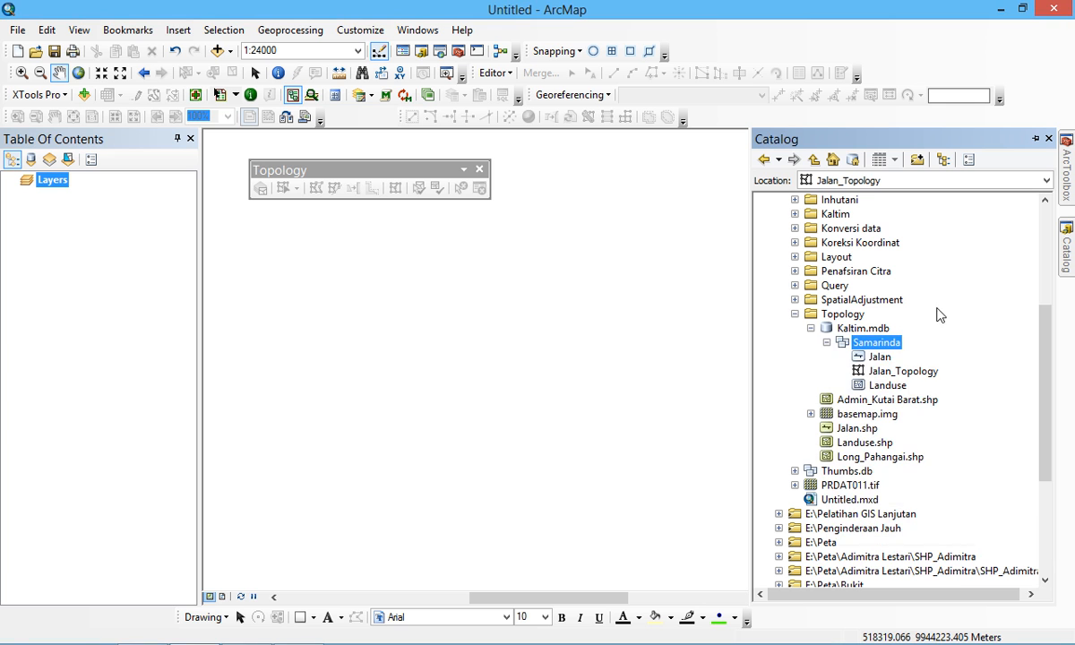
right_click(879, 347)
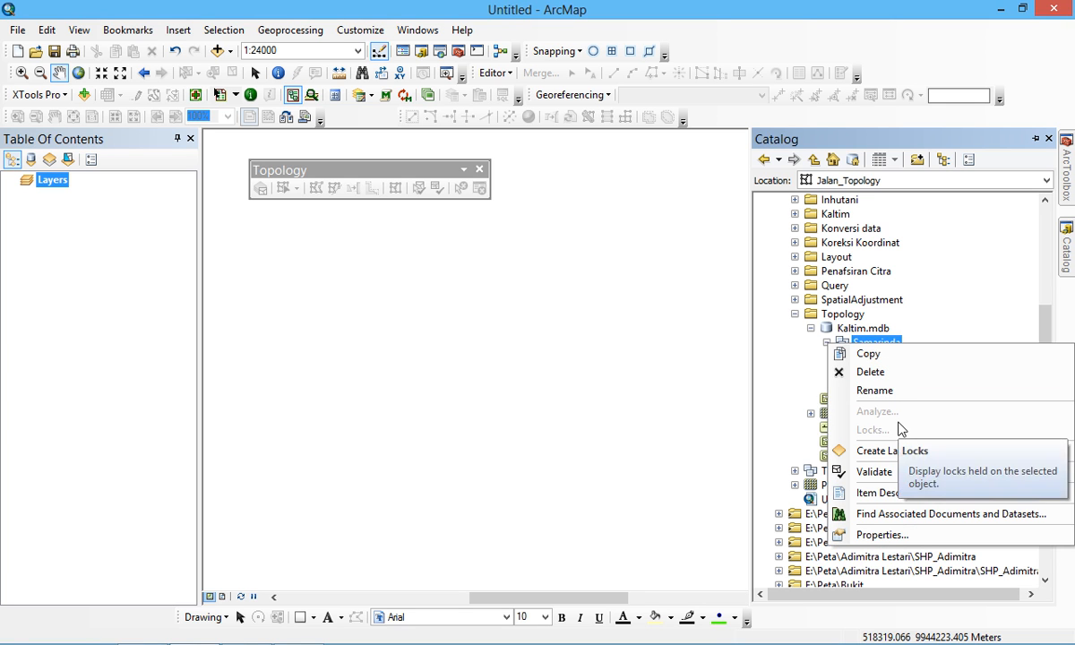
left_click(938, 317)
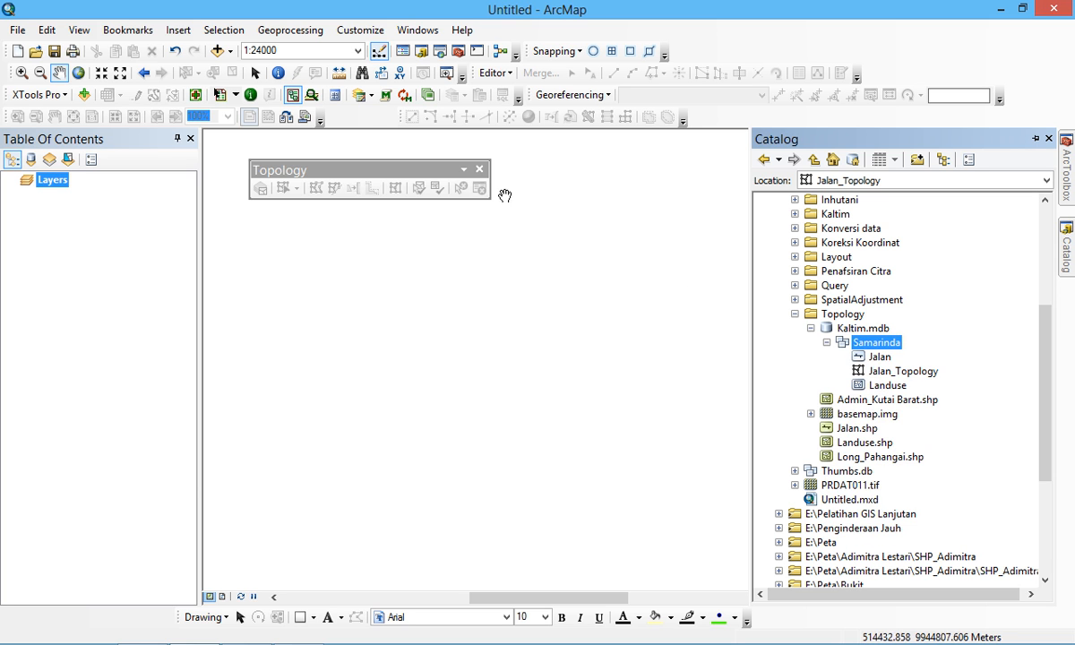
left_click(479, 171)
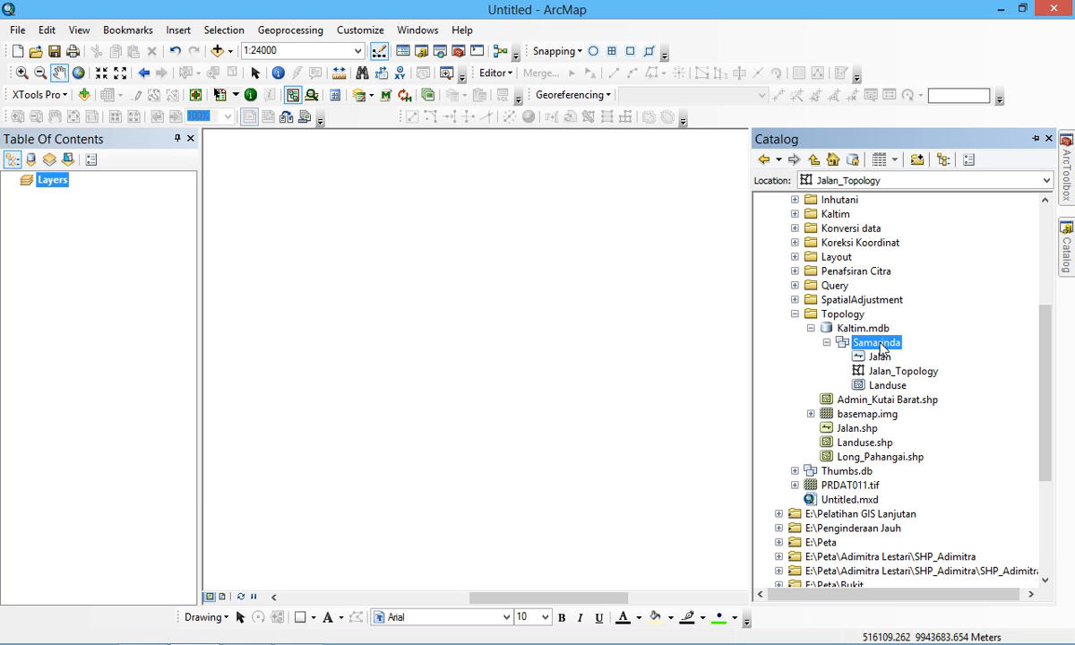
right_click(880, 347)
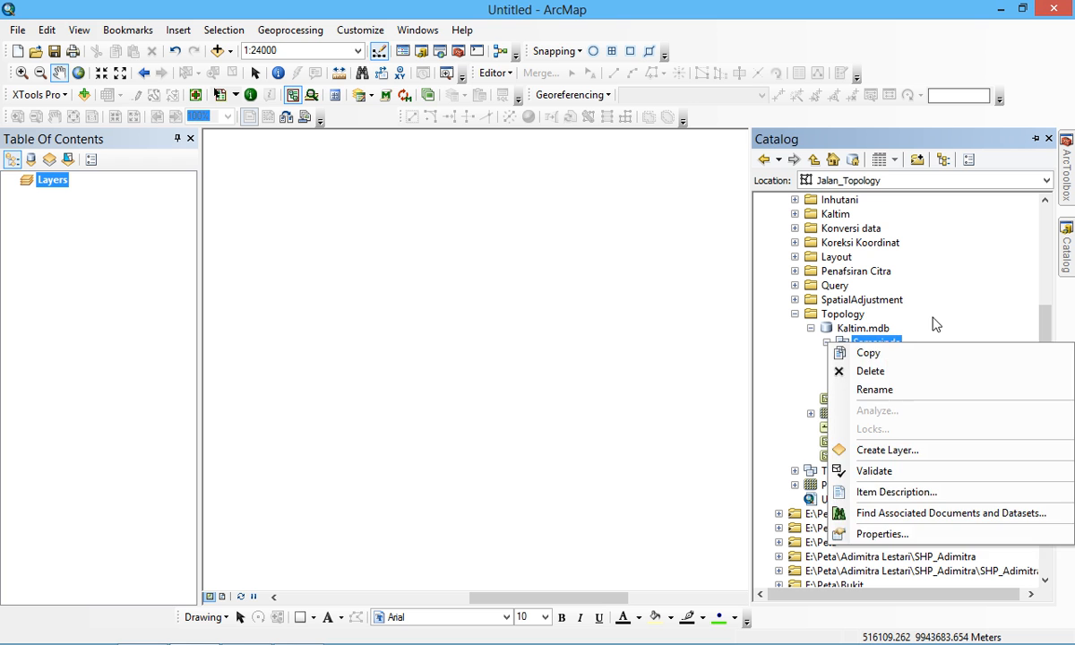
left_click(937, 316)
left_click(490, 79)
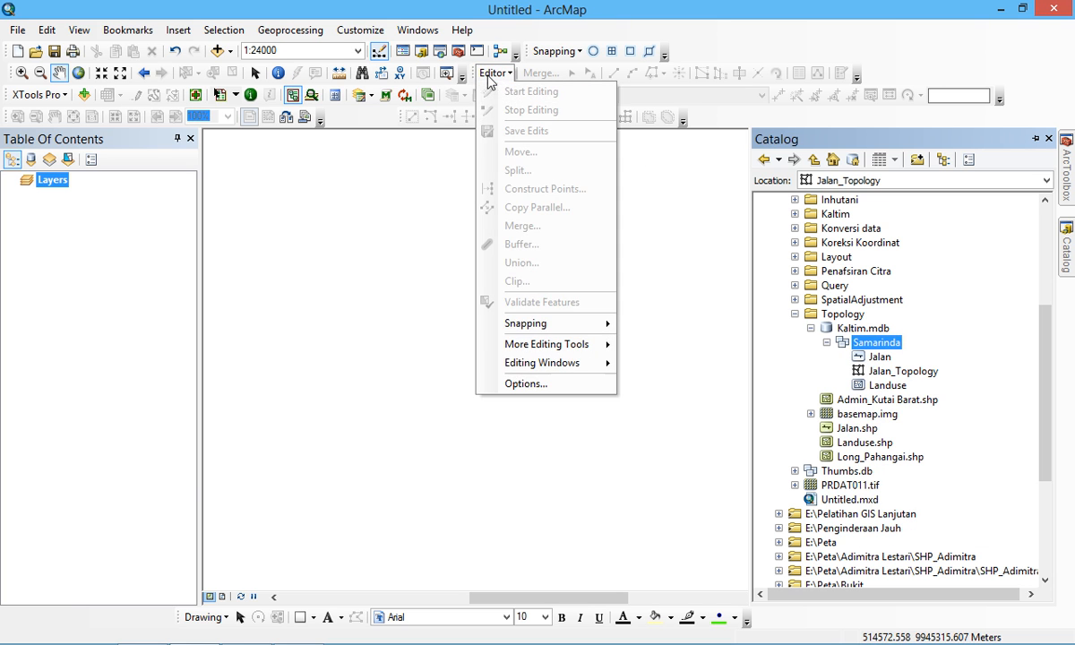
left_click(915, 359)
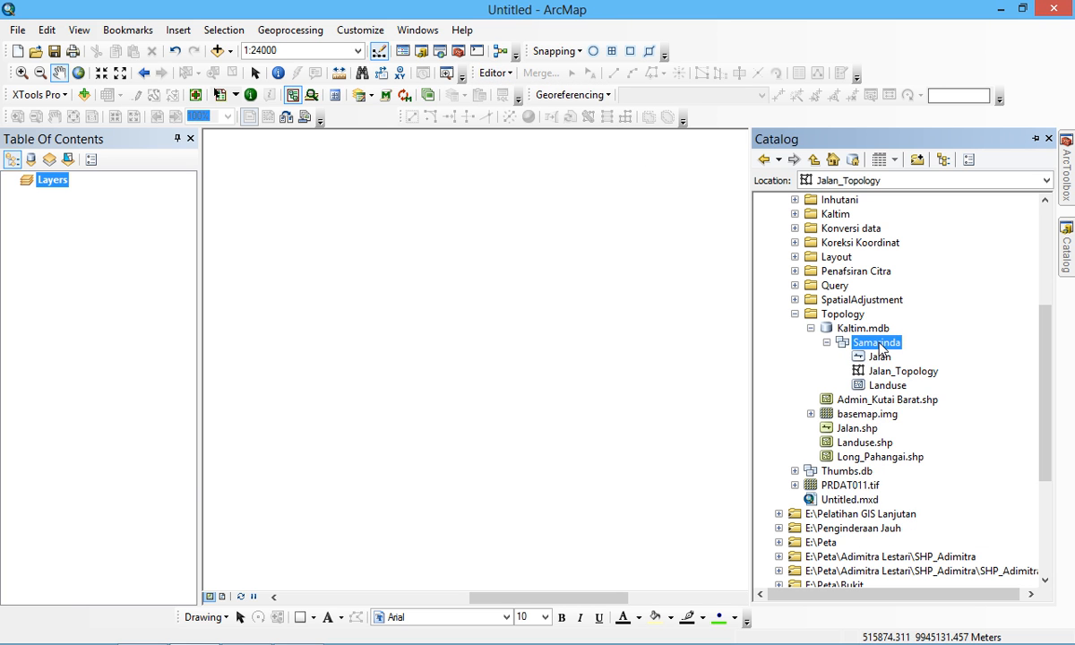
right_click(880, 348)
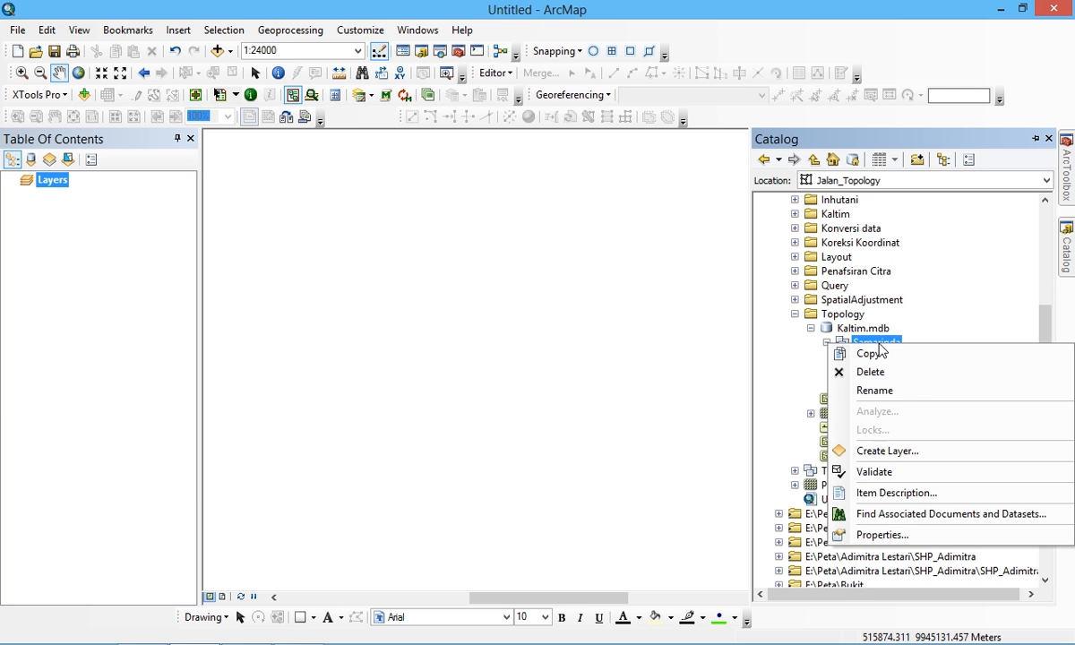
left_click(840, 349)
right_click(842, 348)
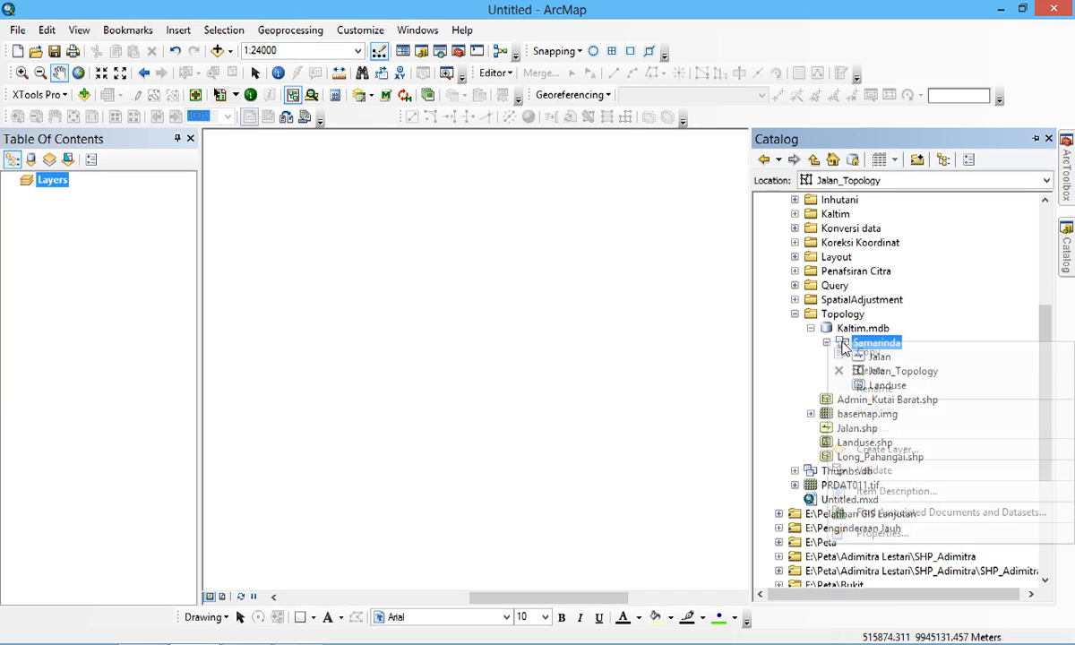
left_click(842, 340)
Start a new topology in the Samarinda feature dataset and name it Landuse_Topology
left_click(896, 373)
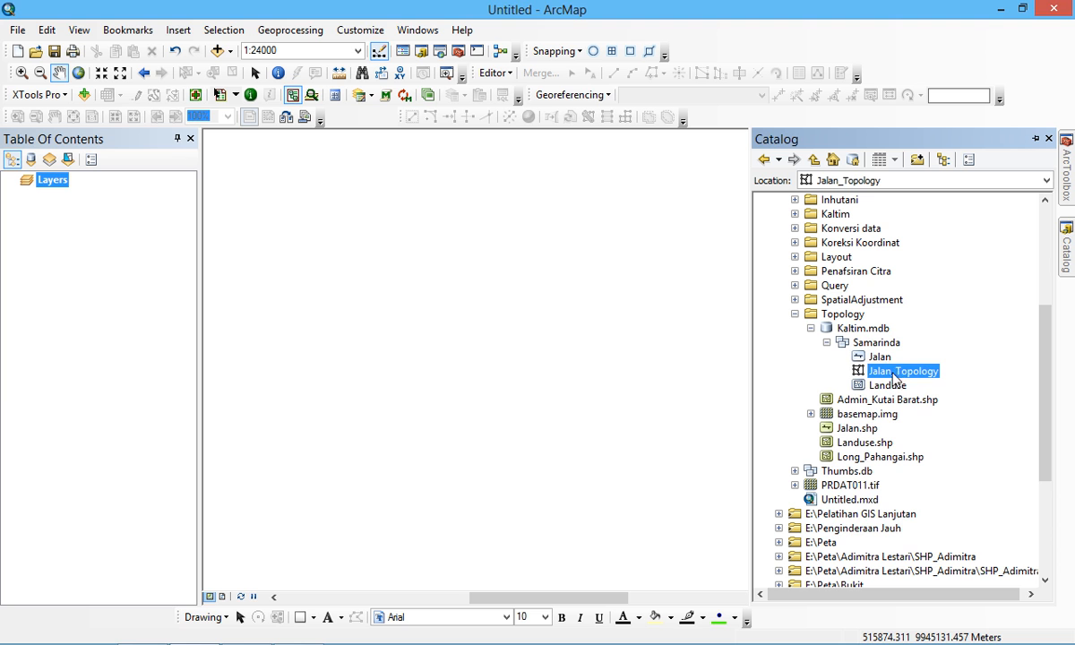
left_click(885, 387)
right_click(869, 346)
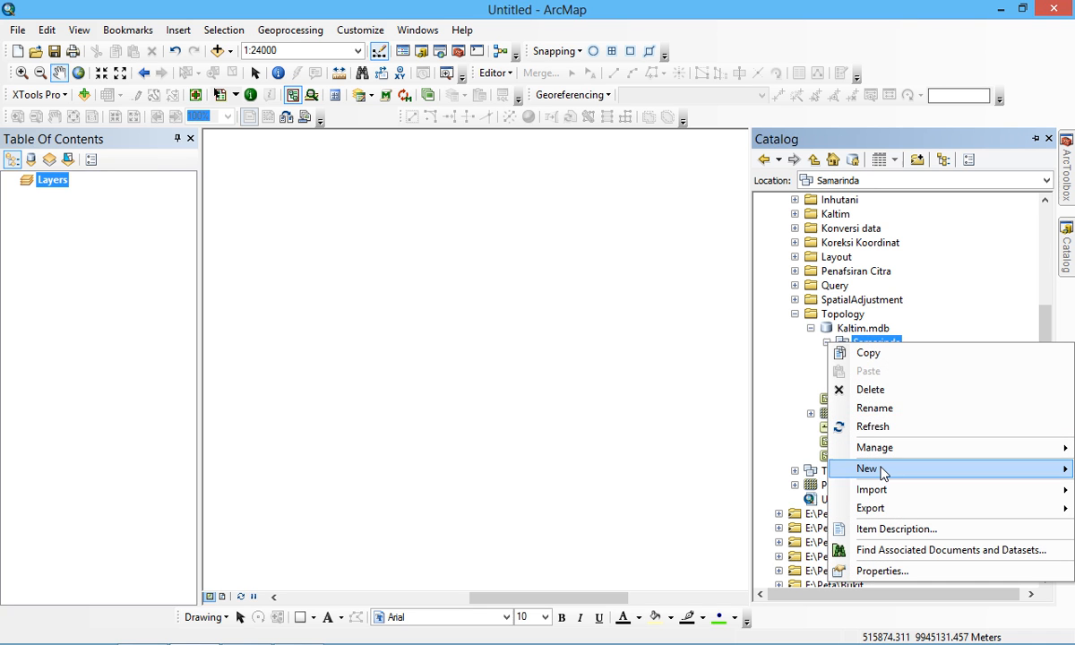
mouse_move(879, 471)
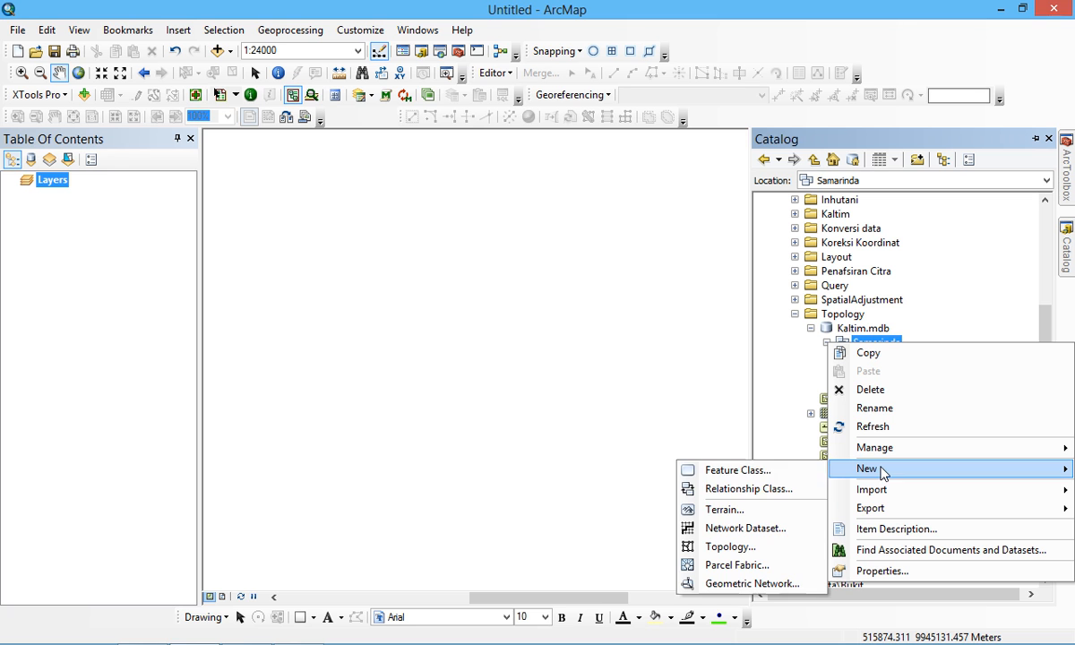
left_click(730, 548)
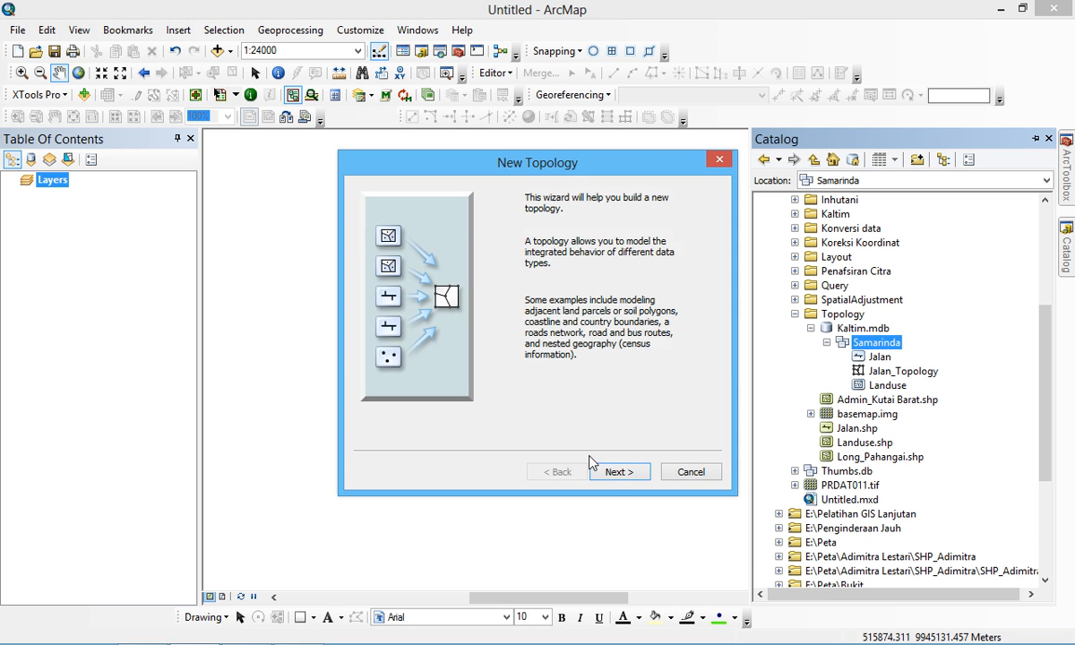
left_click(619, 471)
left_click_drag(416, 218, 325, 219)
type("Land")
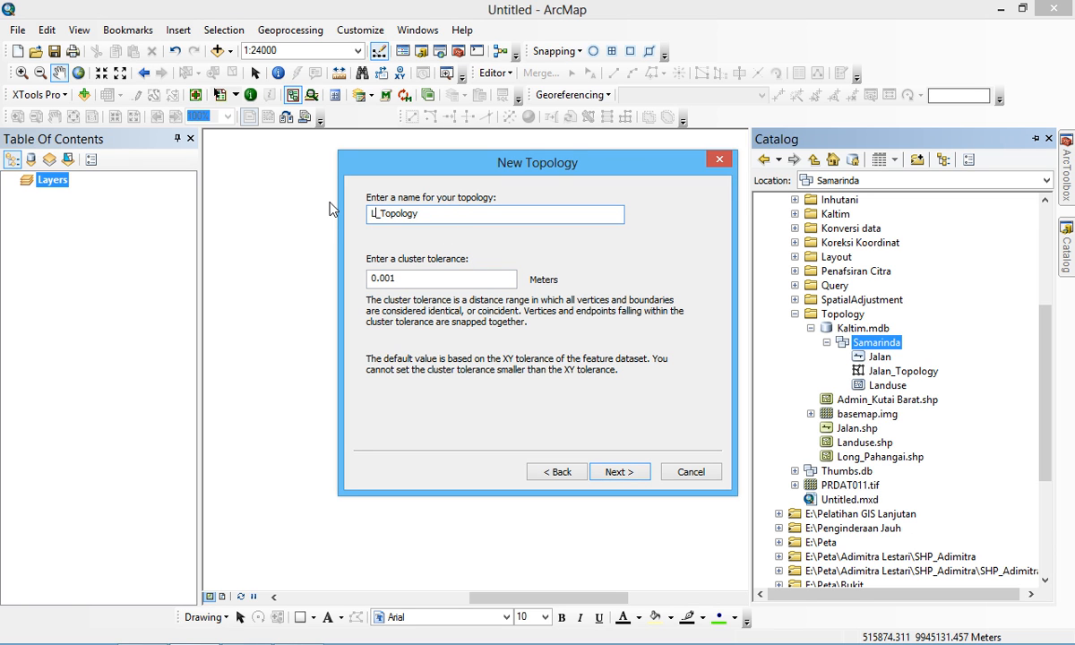
type("use")
left_click(618, 473)
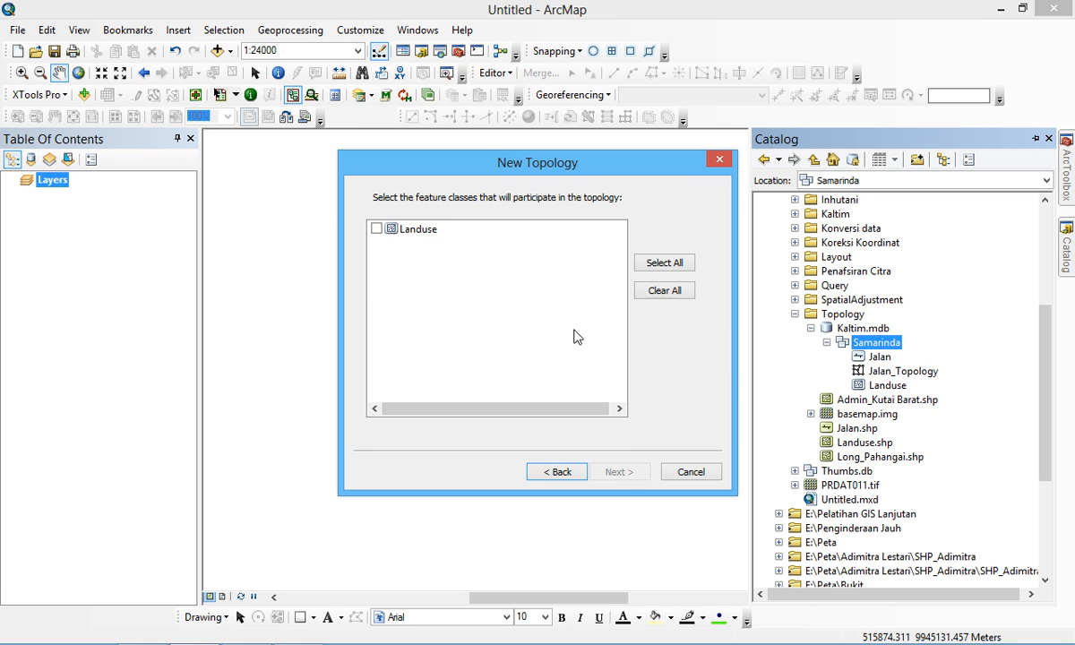
Include the Landuse feature class in the new topology and advance to the specification of its rules
left_click(376, 231)
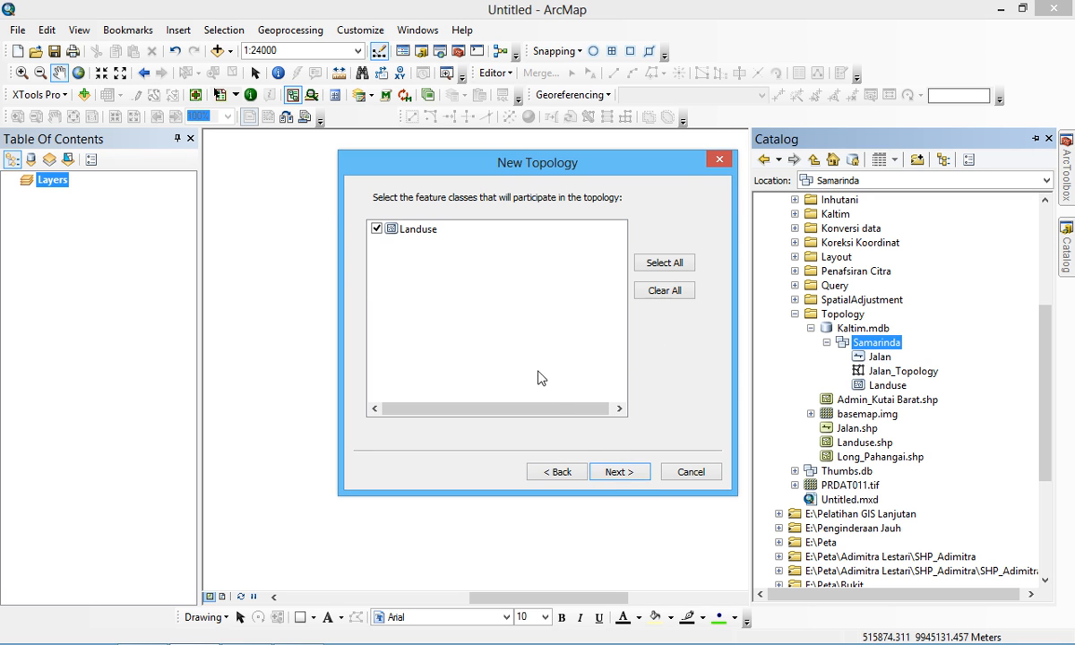
left_click(617, 472)
left_click(616, 472)
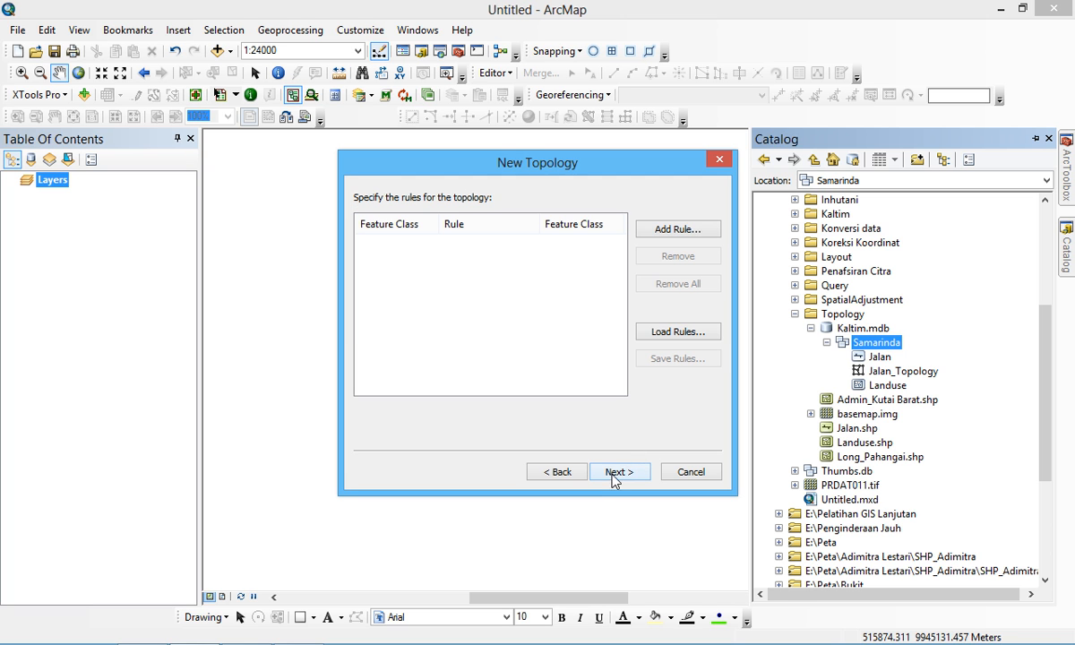
left_click_drag(600, 162, 548, 170)
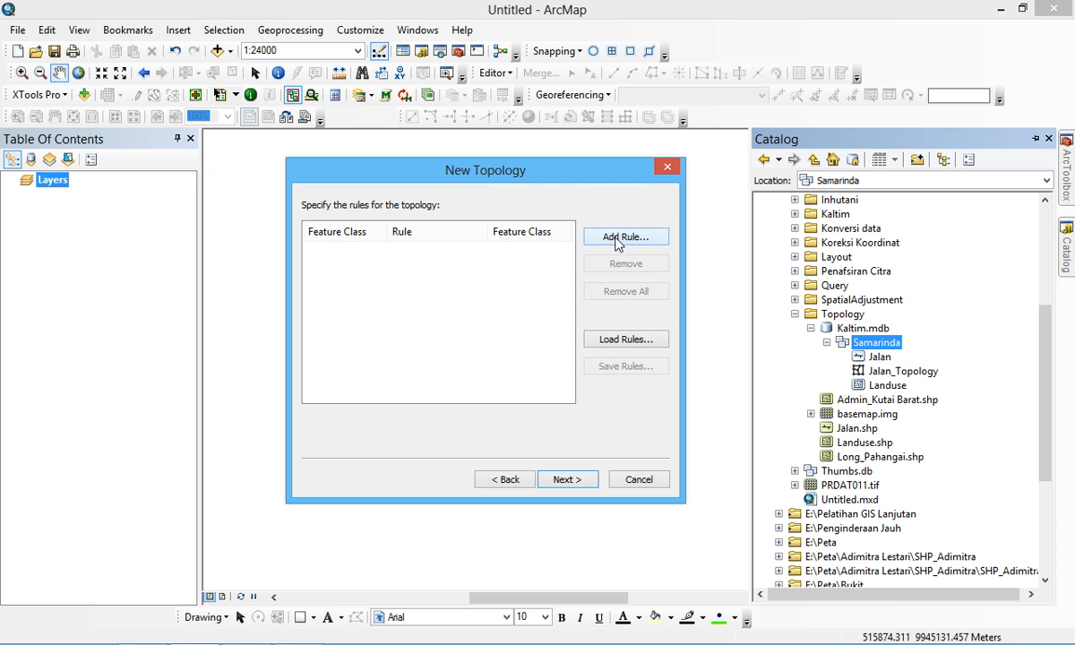
Add a Must Not Overlap rule for Landuse, finish creating the topology and validate it
left_click(616, 243)
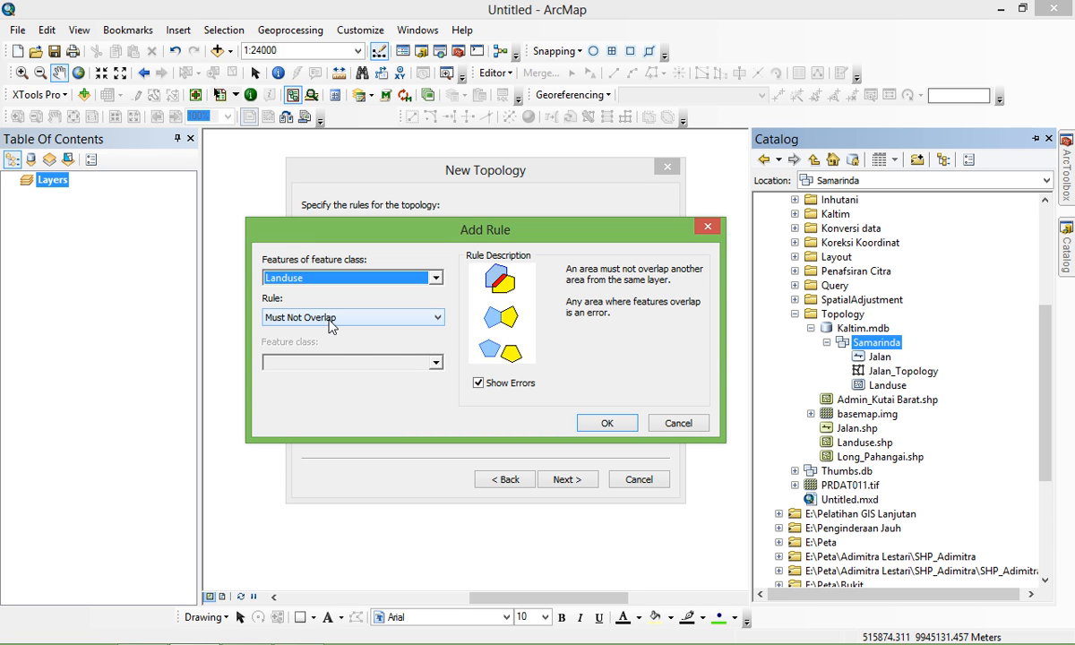
left_click(614, 425)
left_click(567, 479)
left_click(567, 479)
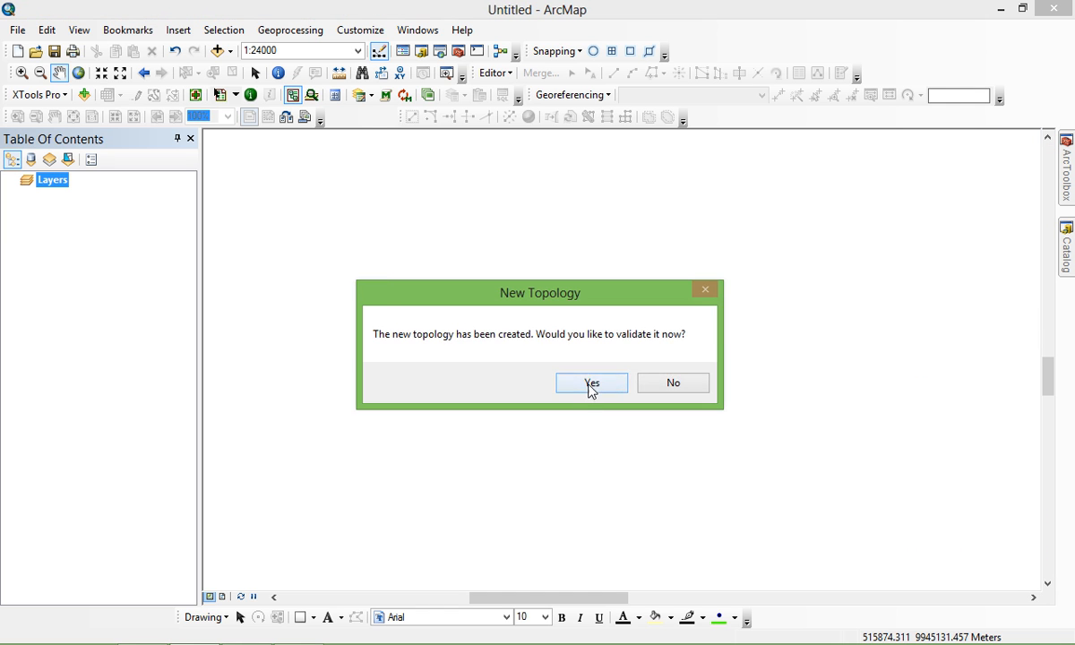
left_click(590, 383)
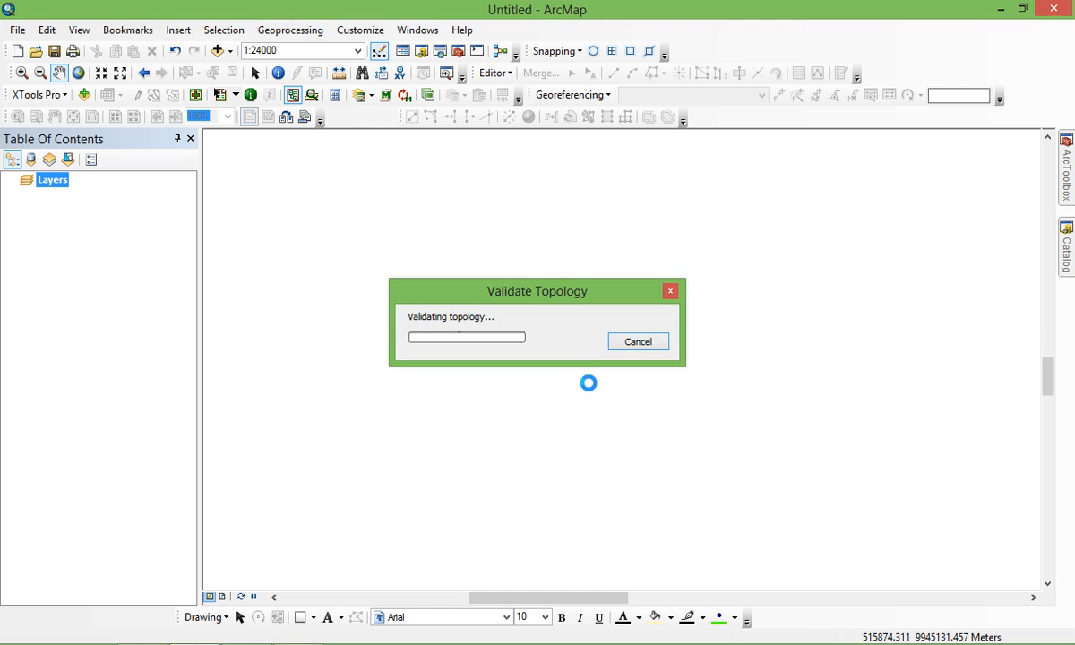
Add Landuse_Topology to the map together with its participating feature classes
left_click(1068, 258)
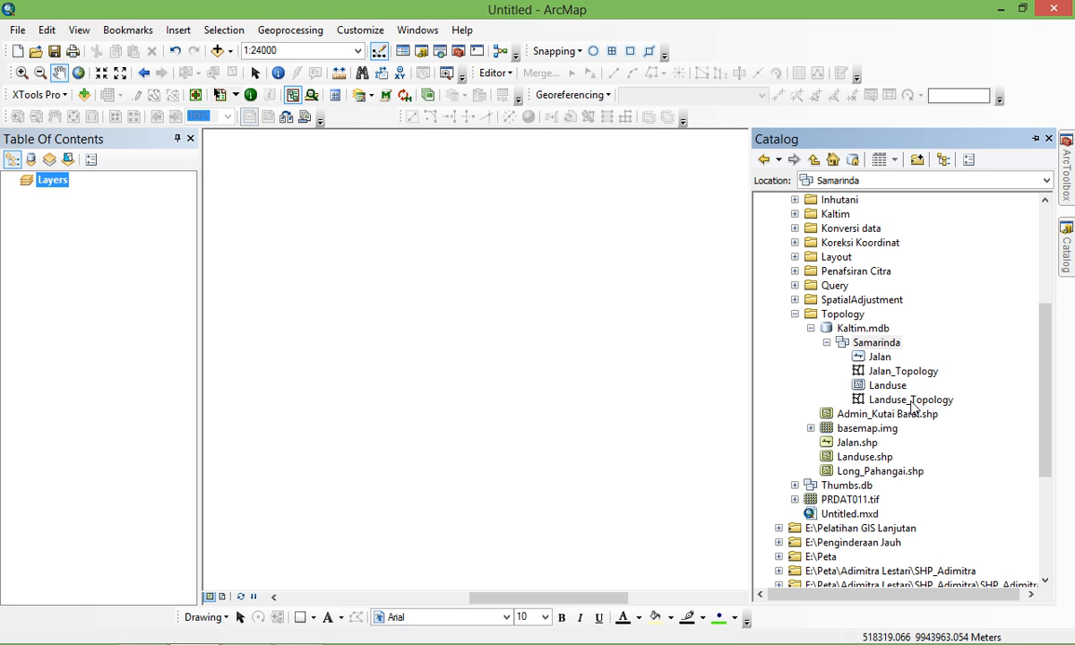
left_click_drag(914, 408, 684, 419)
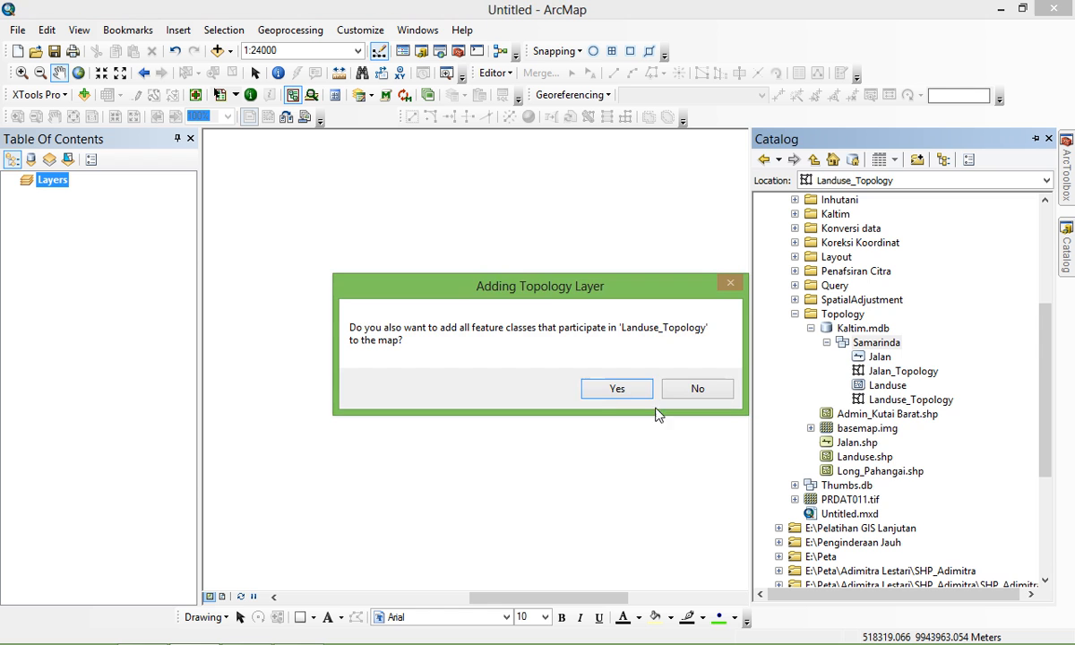
left_click(617, 390)
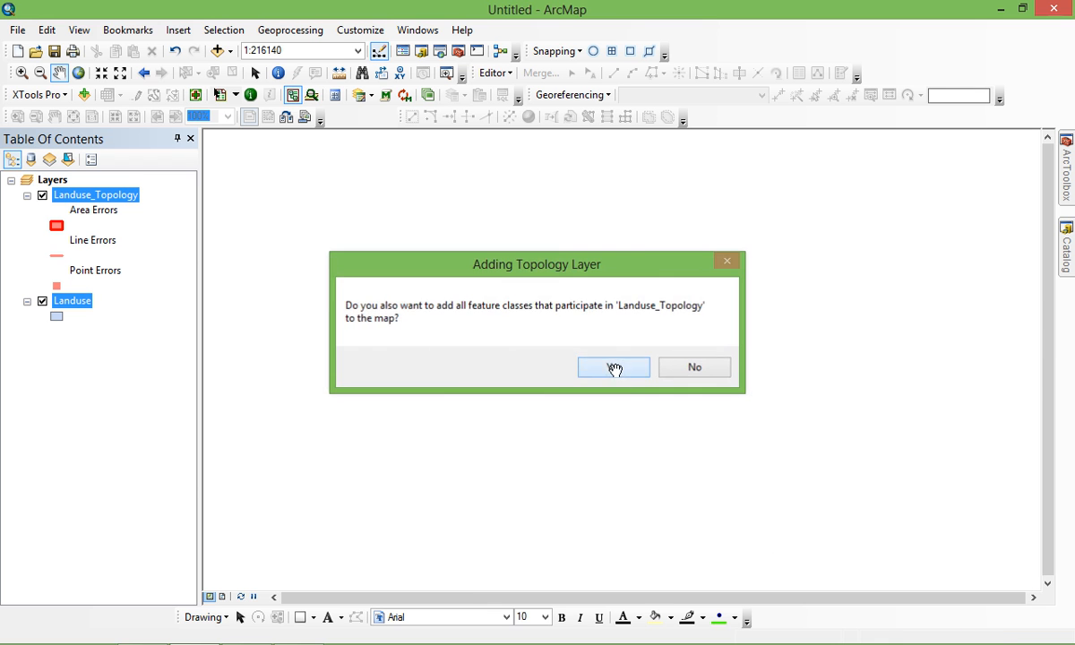
Examine the two area errors in the southern part of Landuse, comparing the polygons with Landuse_Topology hidden and shown
left_click(19, 75)
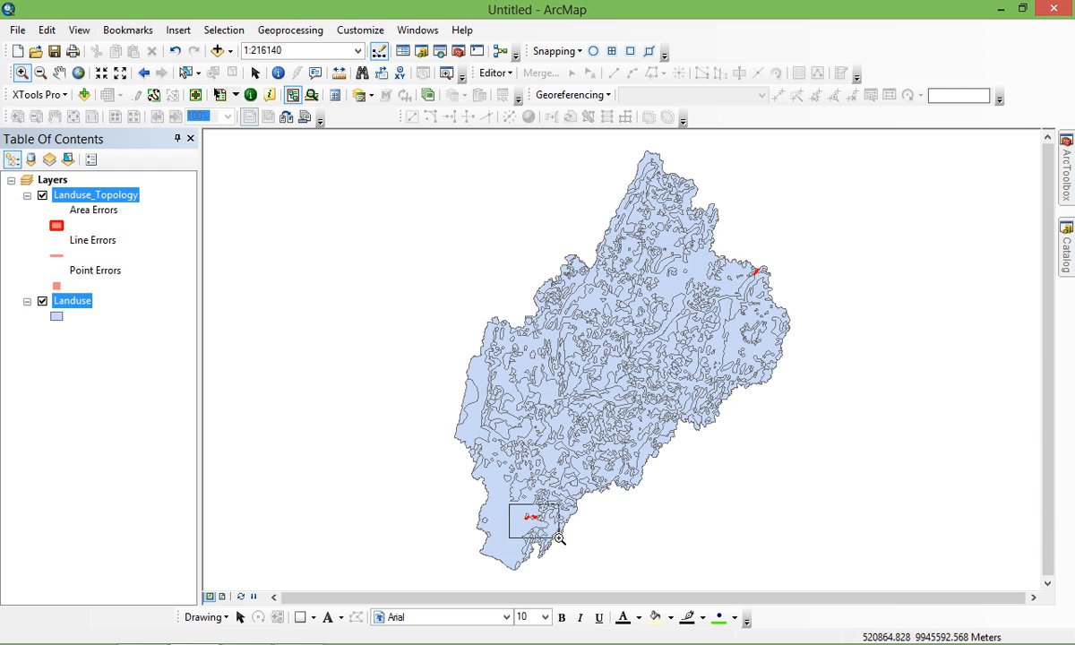
left_click_drag(559, 539, 504, 504)
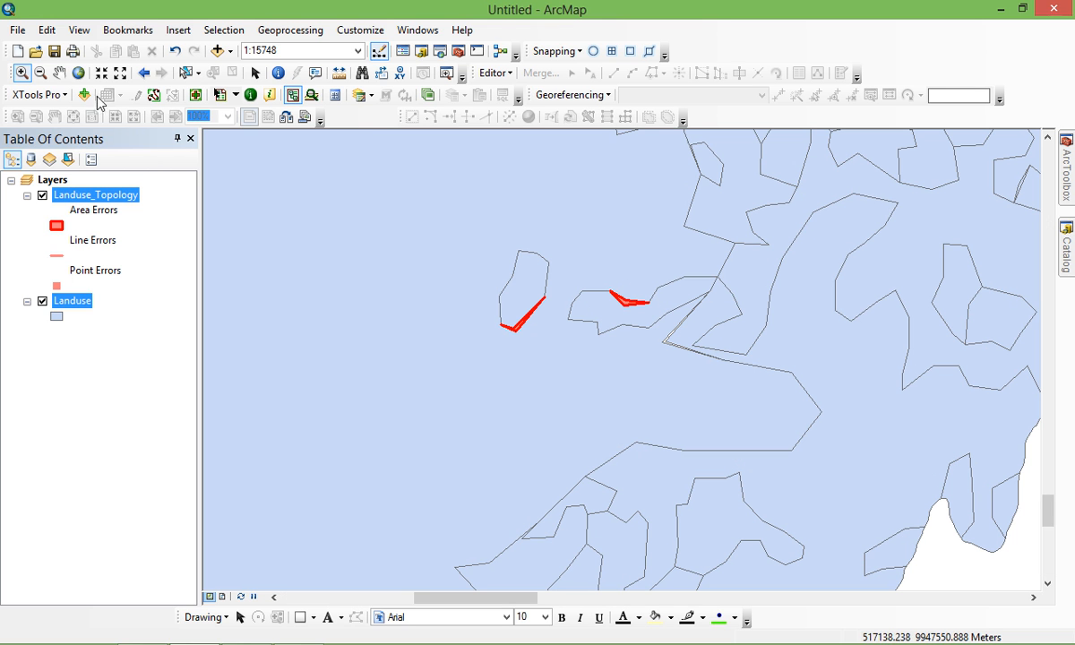
left_click(78, 72)
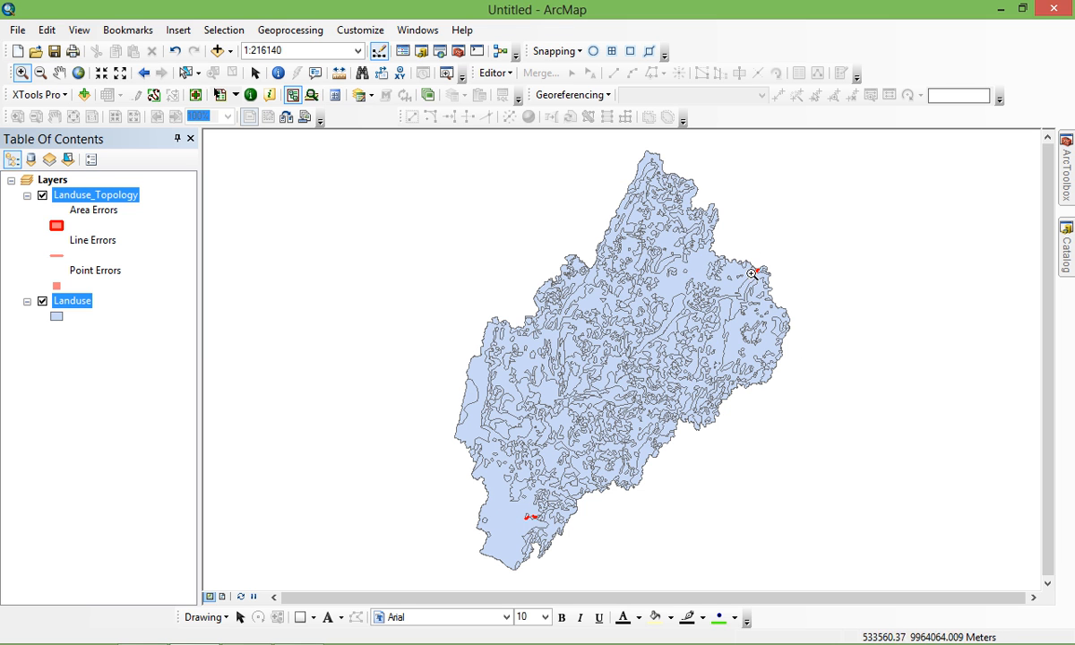
left_click_drag(517, 508, 550, 530)
left_click_drag(412, 240, 747, 451)
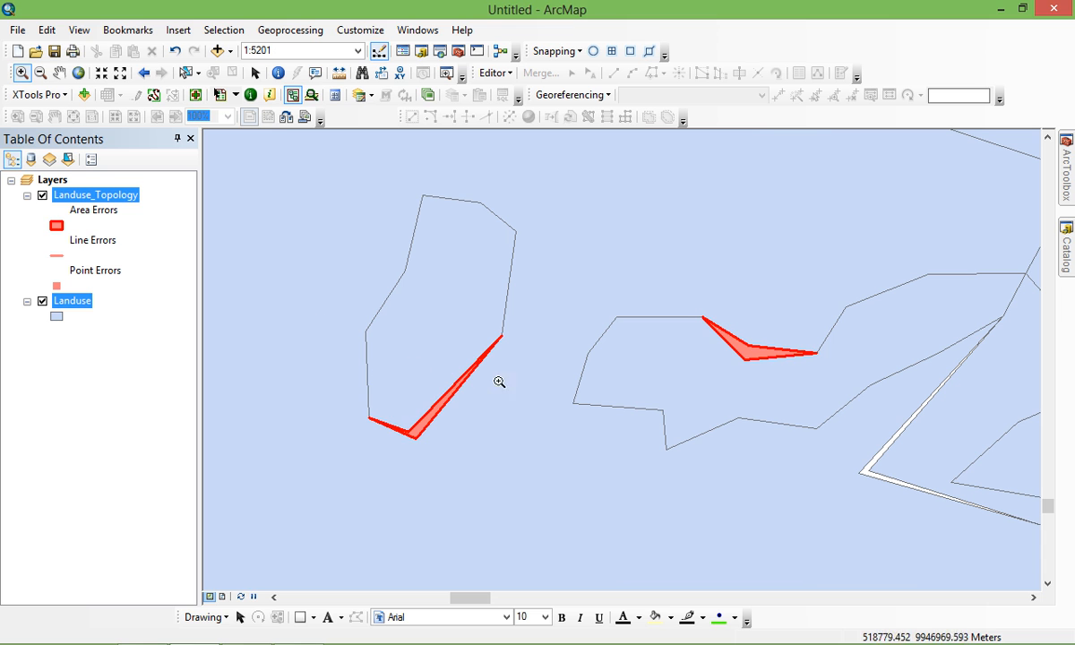
left_click(43, 196)
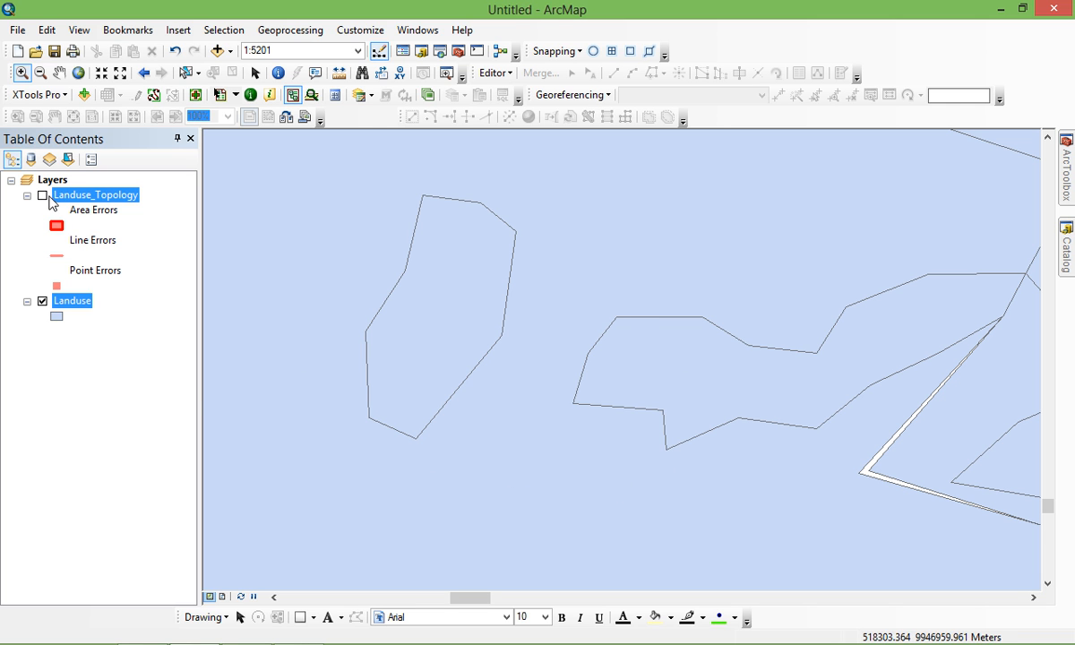
left_click(42, 195)
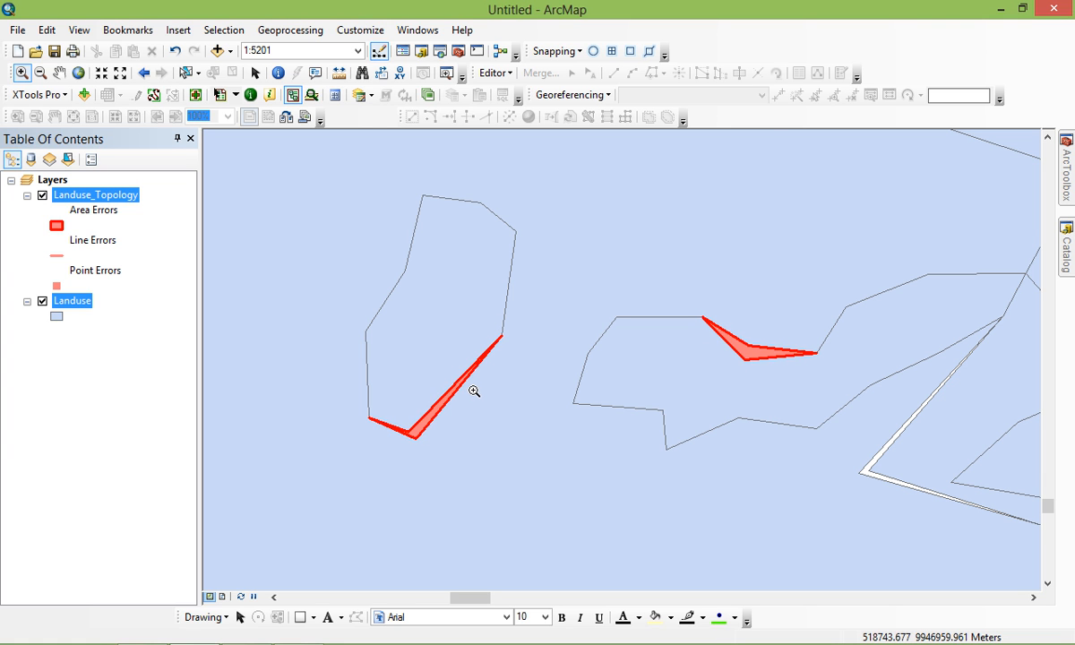
Start an edit session and show the Topology toolbar
left_click(492, 73)
left_click(524, 92)
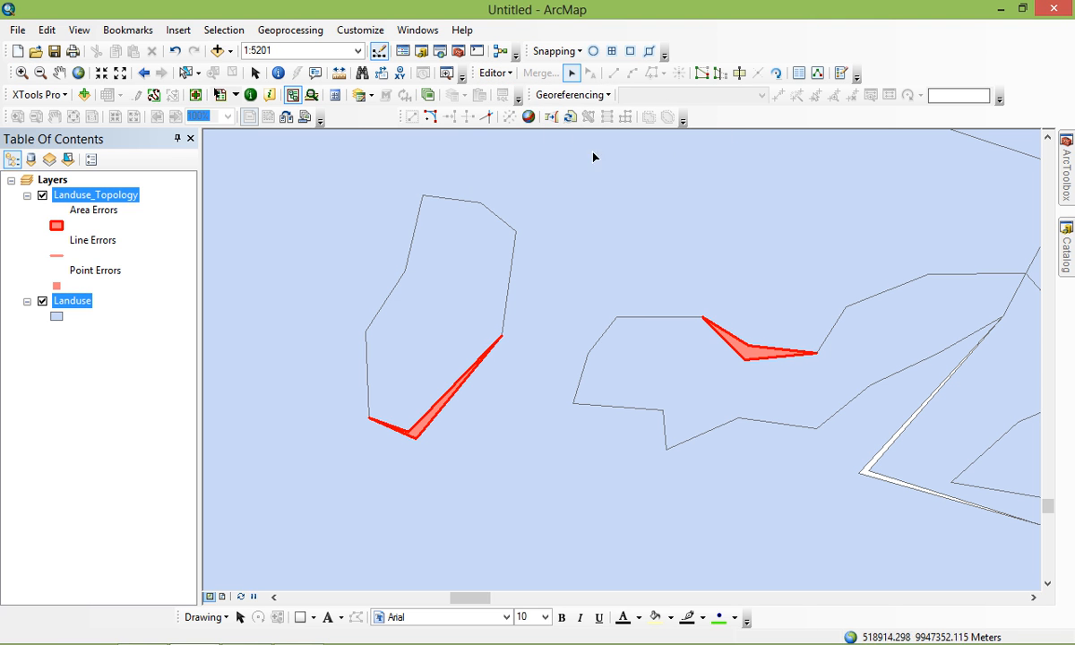
right_click(690, 122)
mouse_move(768, 633)
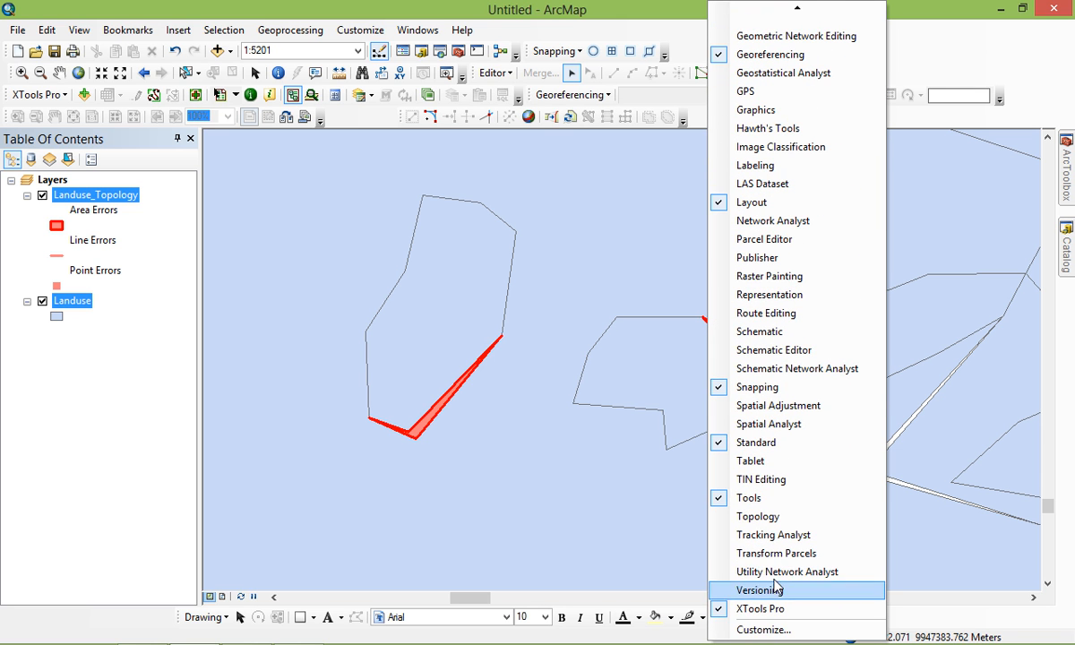
left_click(758, 516)
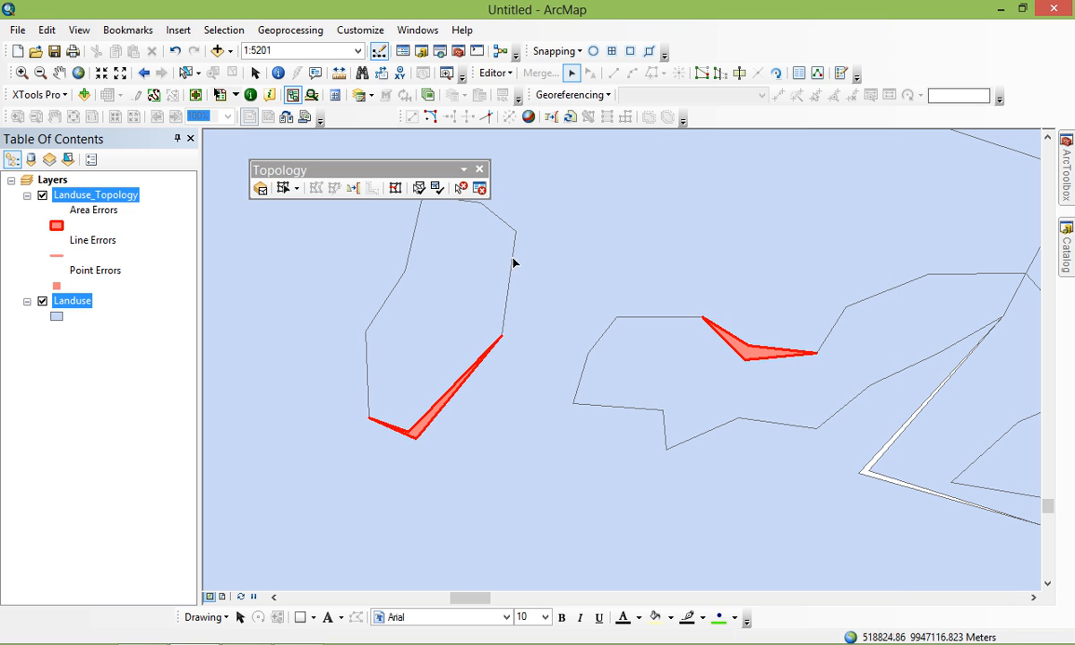
Open the Error Inspector, shrink it to uncover the map, and search for errors from all rules
left_click(479, 188)
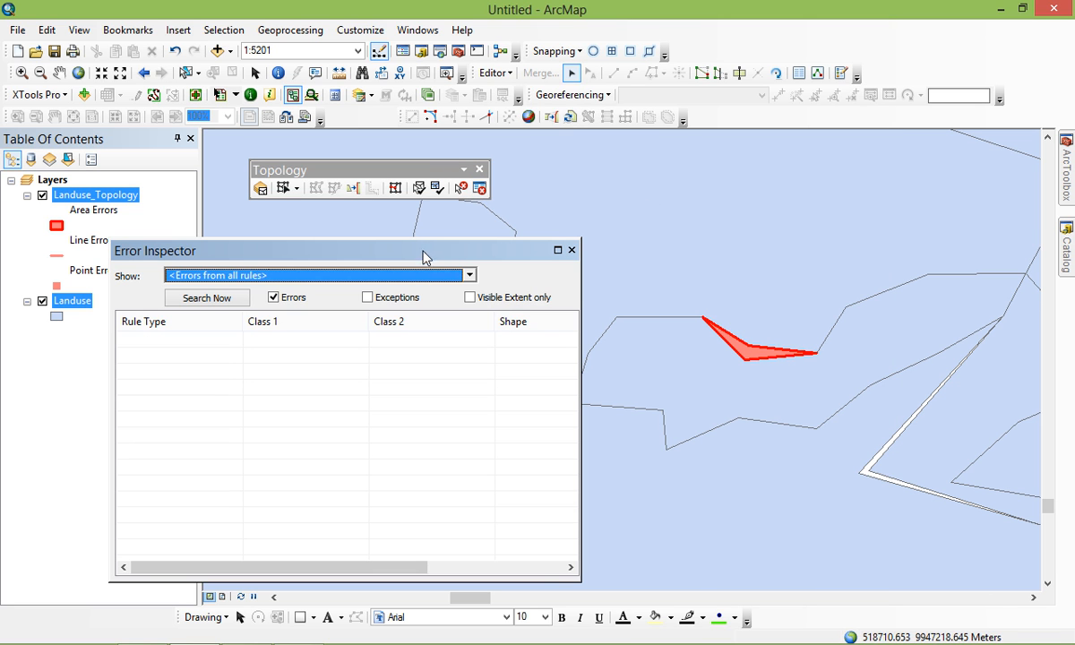
left_click_drag(453, 261, 440, 252)
left_click_drag(566, 573, 402, 553)
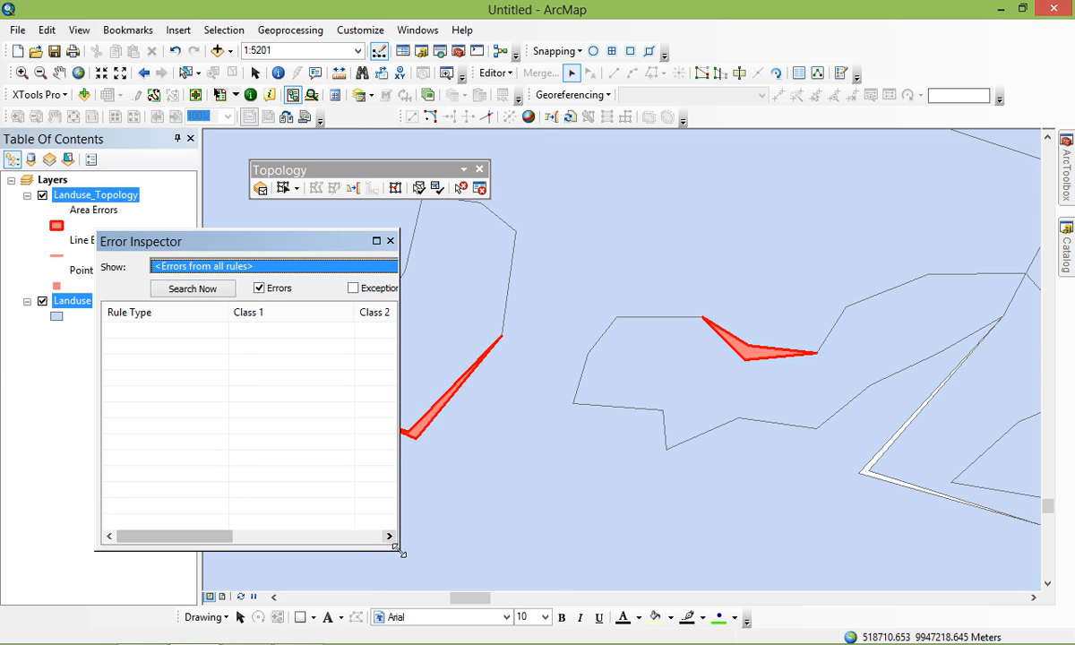
left_click_drag(296, 250, 280, 252)
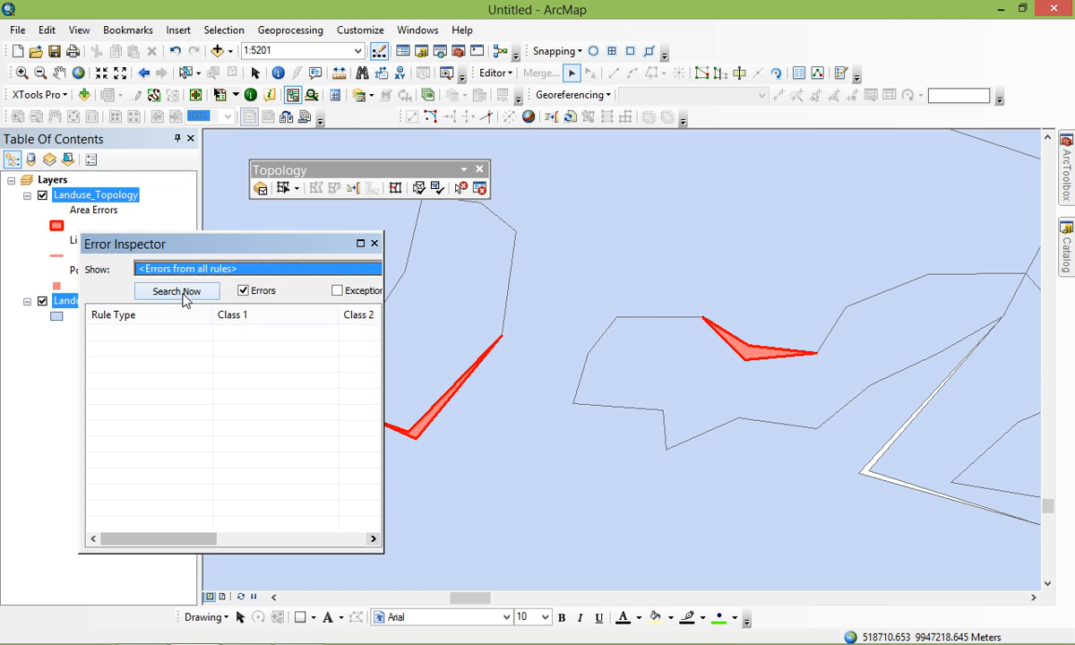
left_click(181, 292)
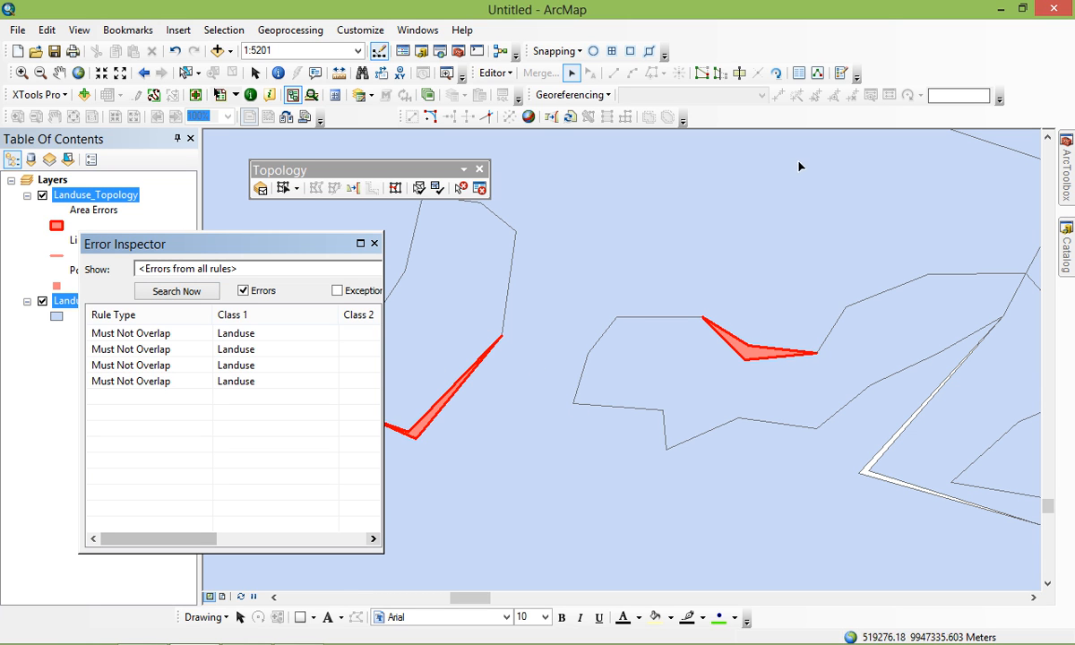
Select all the Must Not Overlap errors and review the fixes available for them together
left_click(135, 336)
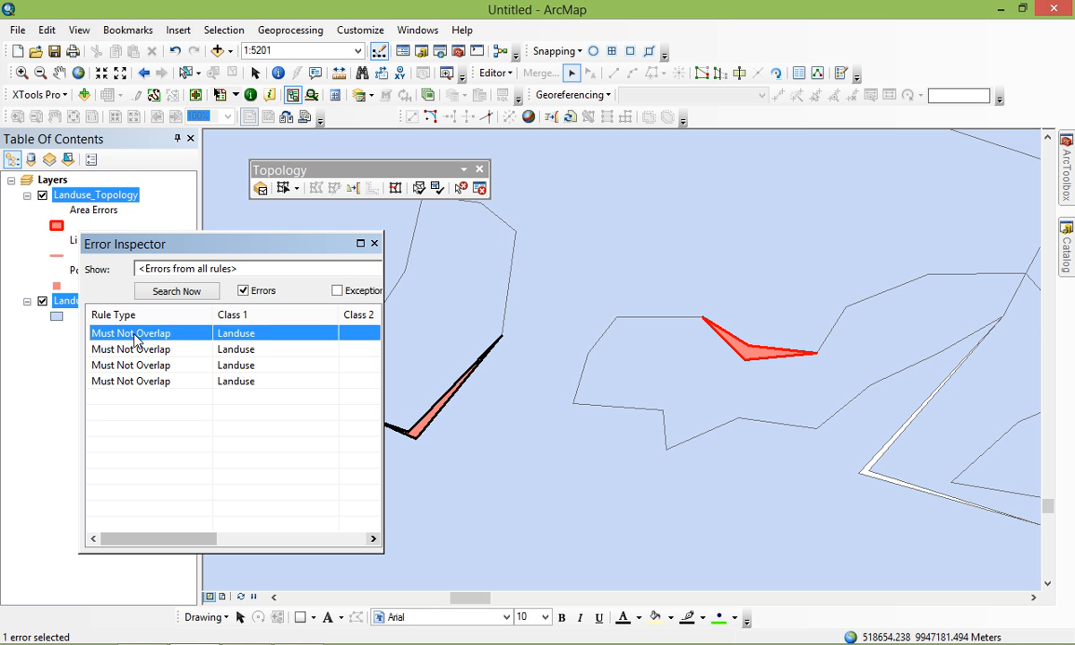
left_click_drag(136, 339, 144, 380)
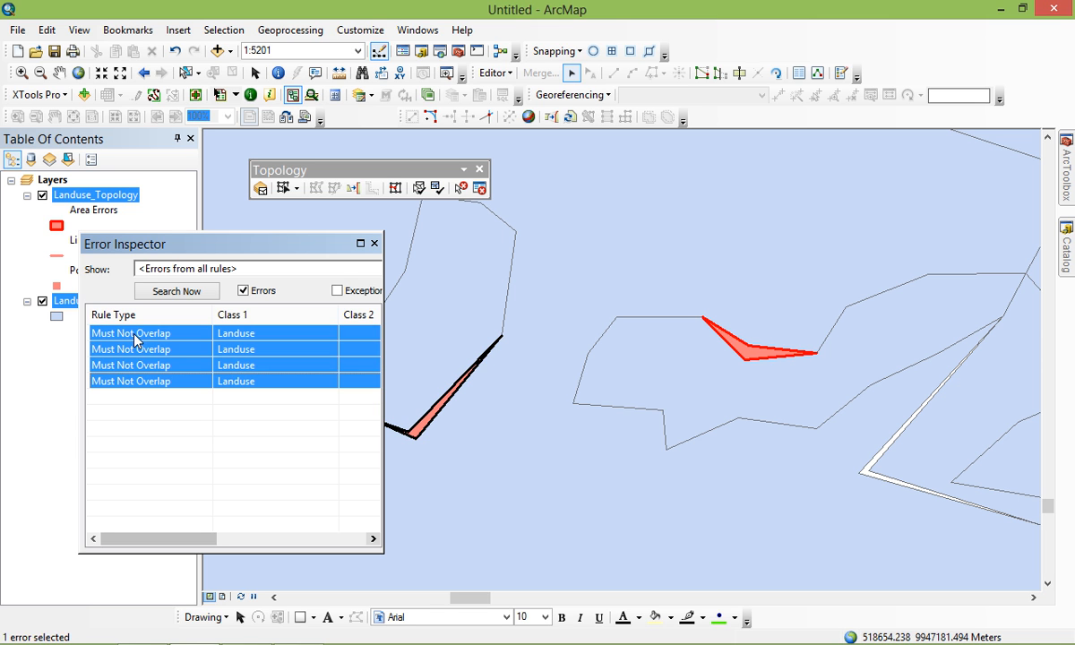
right_click(263, 358)
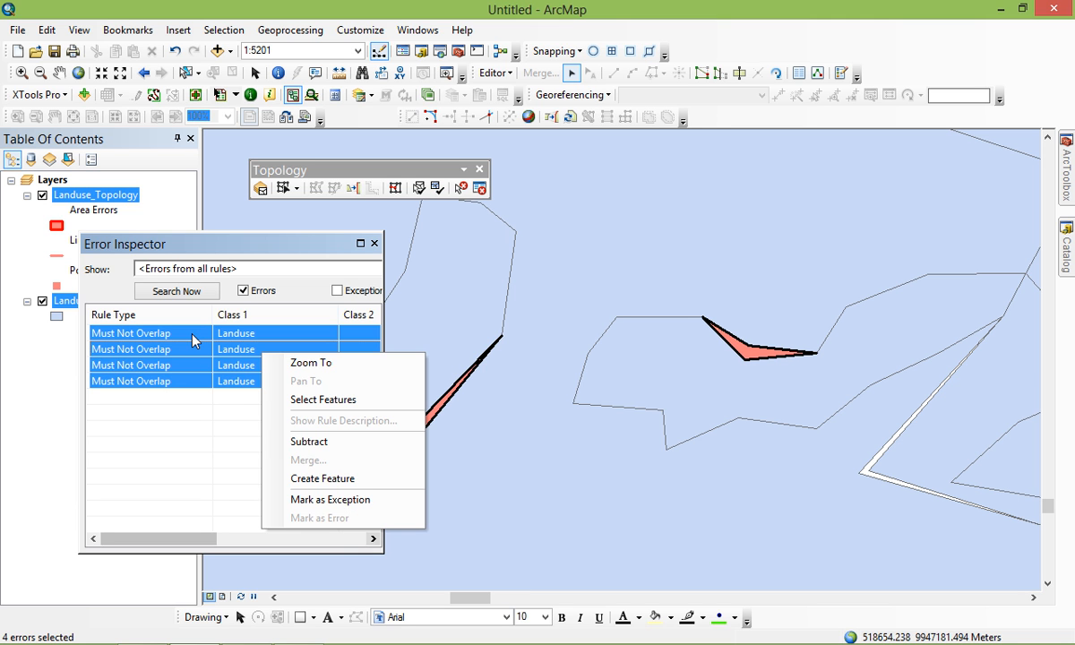
left_click(191, 398)
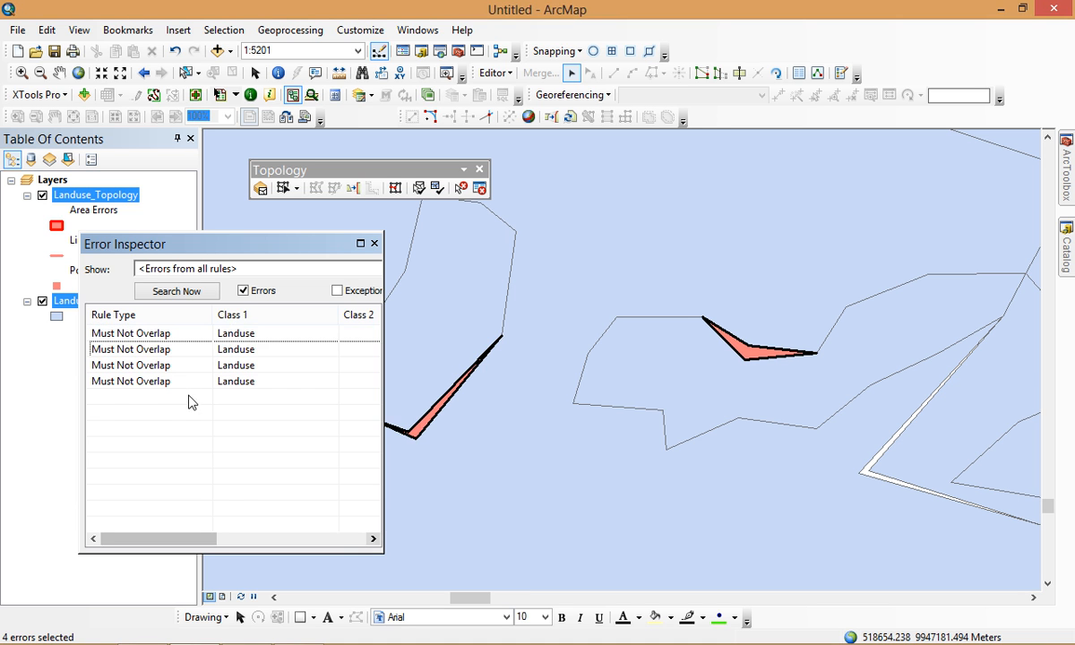
Fix the overlap error on the western polygon's southeast edge with Subtract
left_click(111, 335)
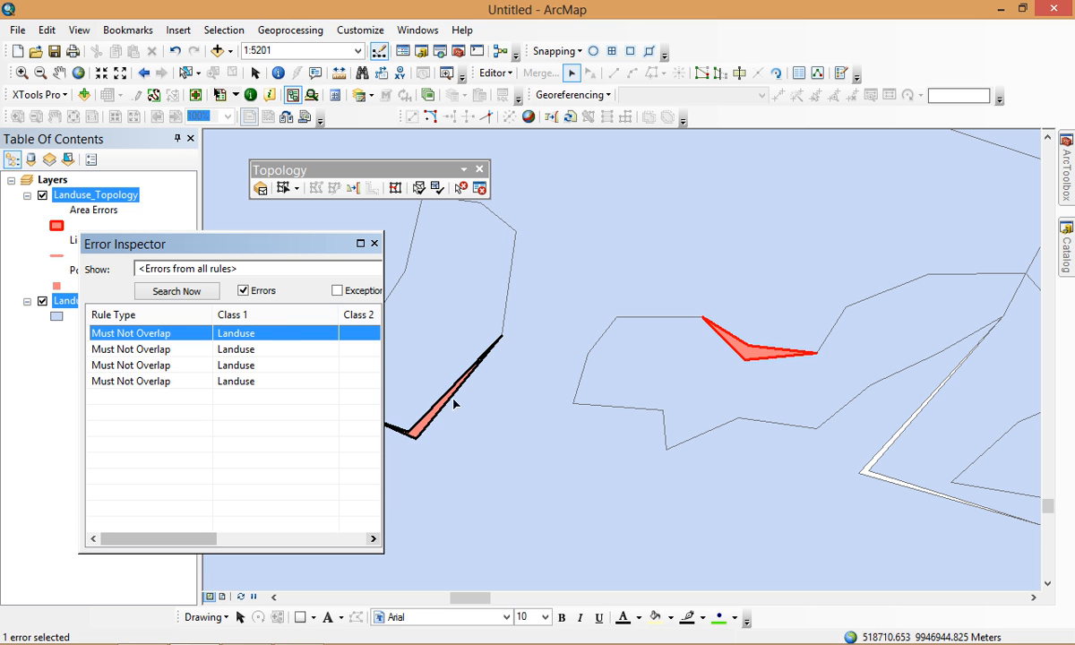
right_click(264, 335)
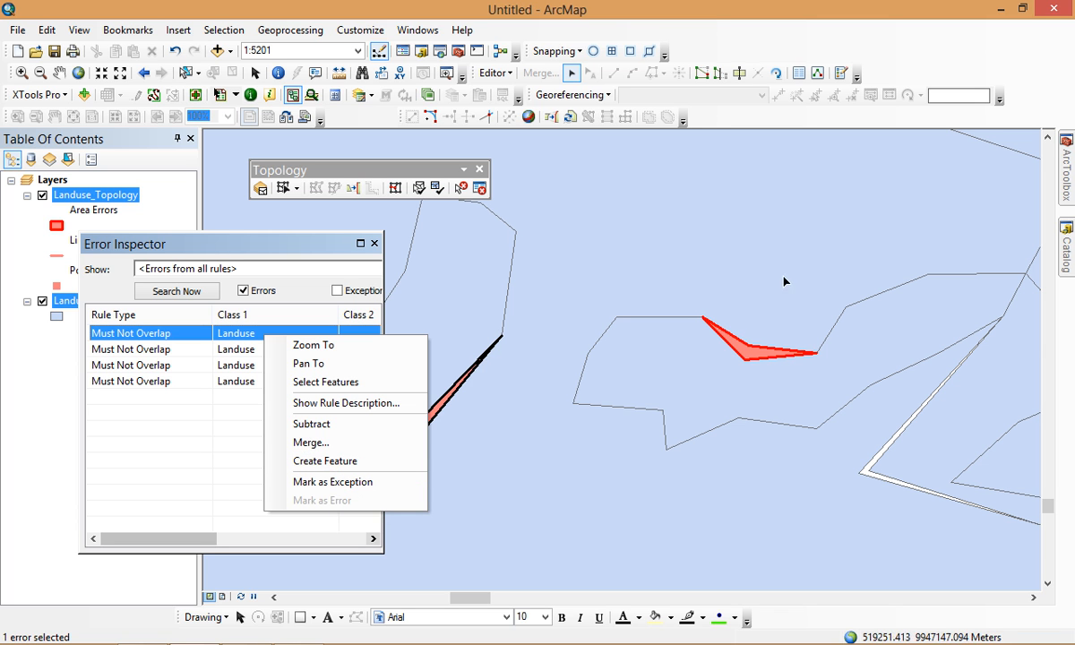
left_click(305, 424)
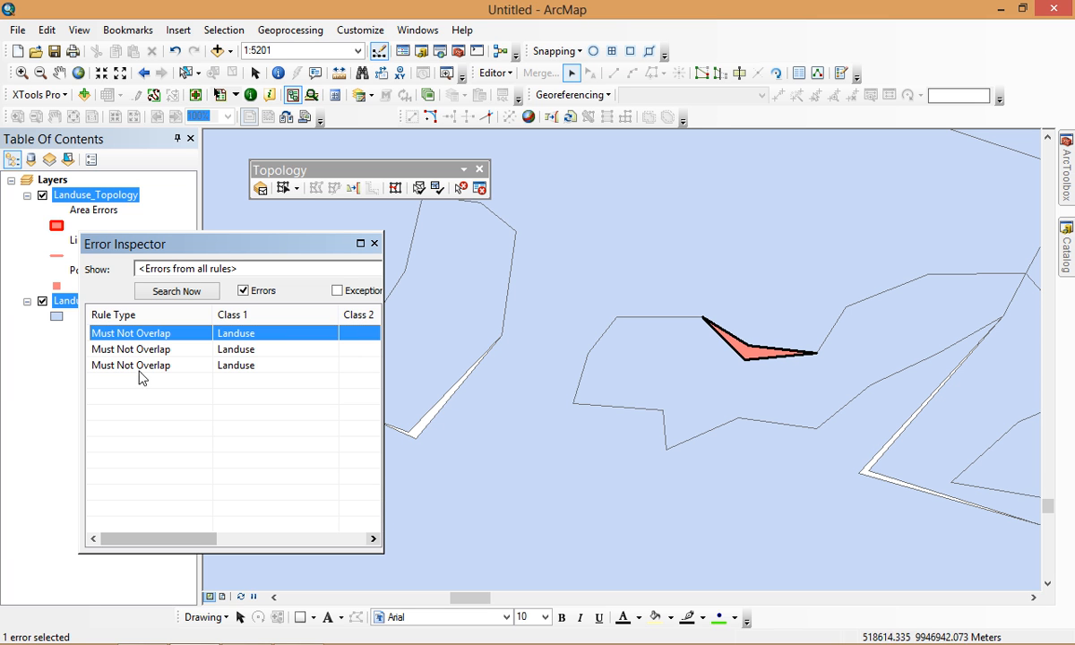
Merge the overlap error on the eastern polygon's upper edge into the Semak (Landuse) feature
right_click(238, 334)
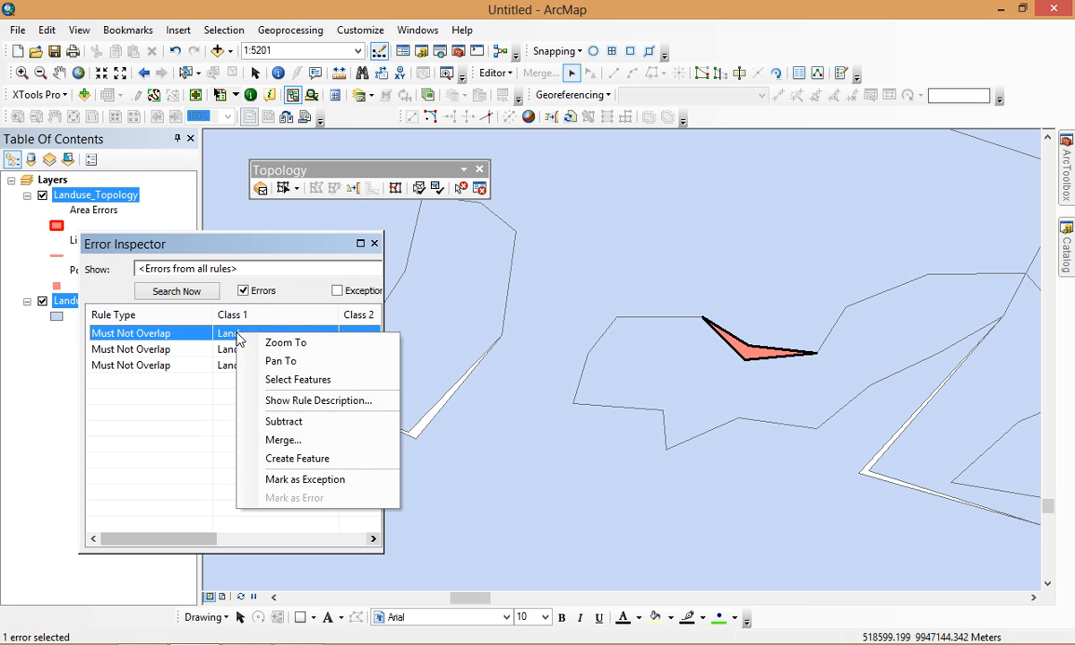
left_click(295, 440)
left_click_drag(721, 252, 209, 154)
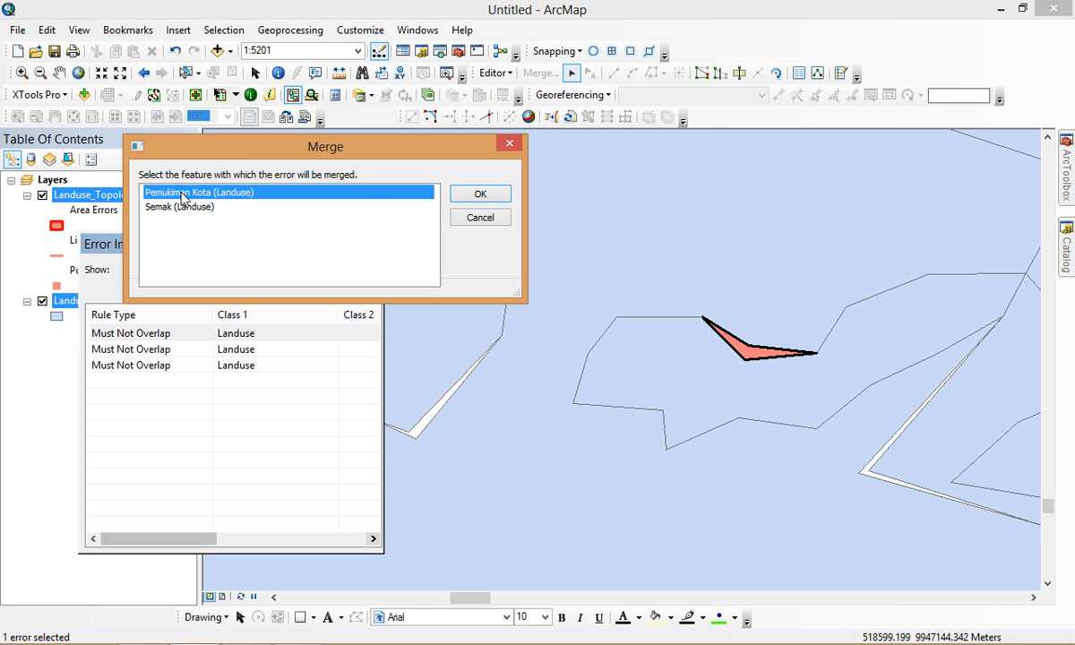
left_click(182, 208)
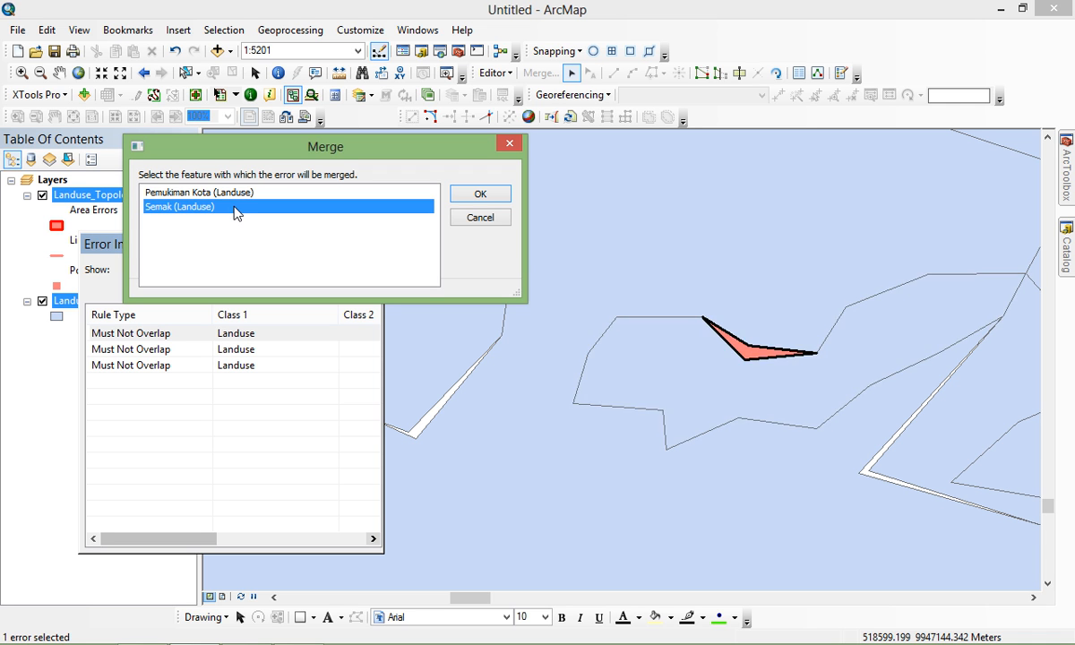
left_click(477, 195)
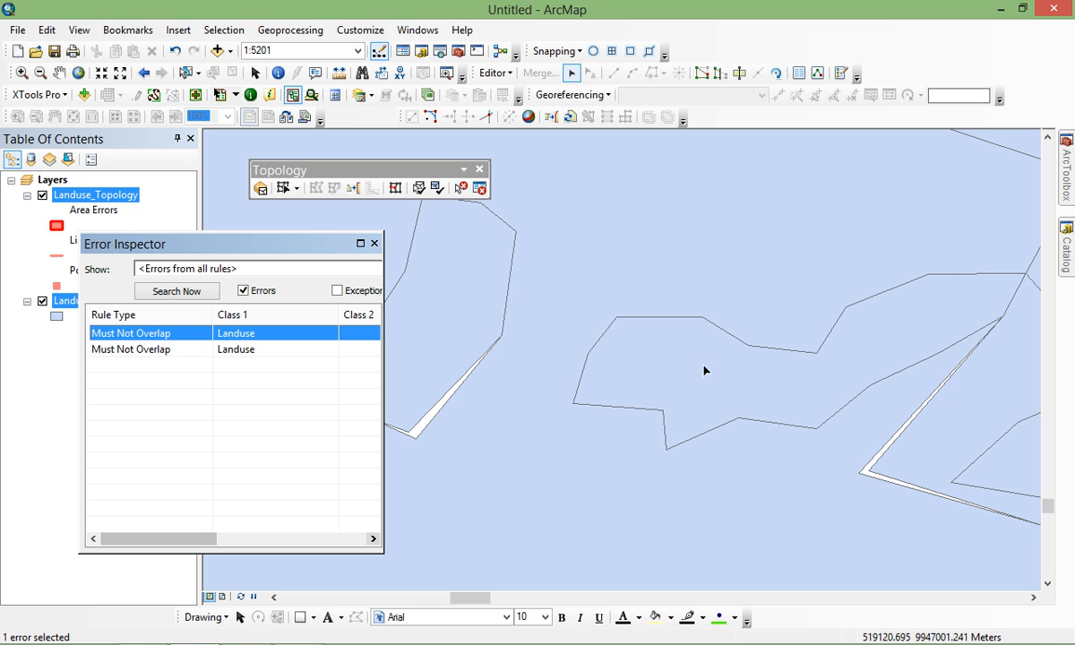
Clear the error selection and undo both the merge and the subtraction of the overlap errors
left_click(200, 394)
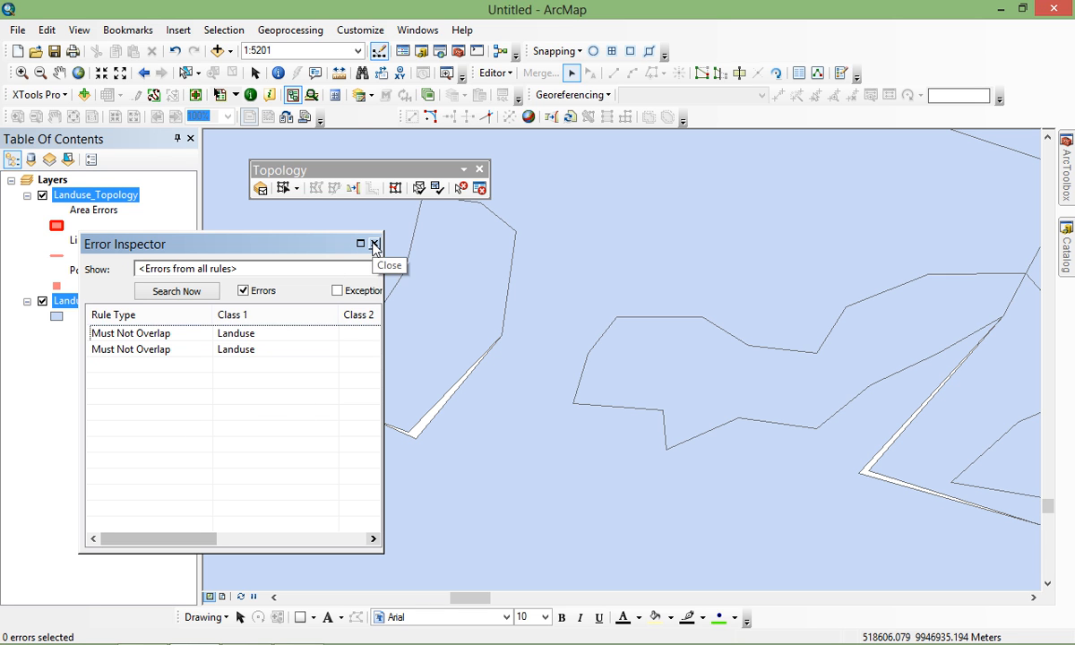
left_click(176, 52)
left_click(176, 52)
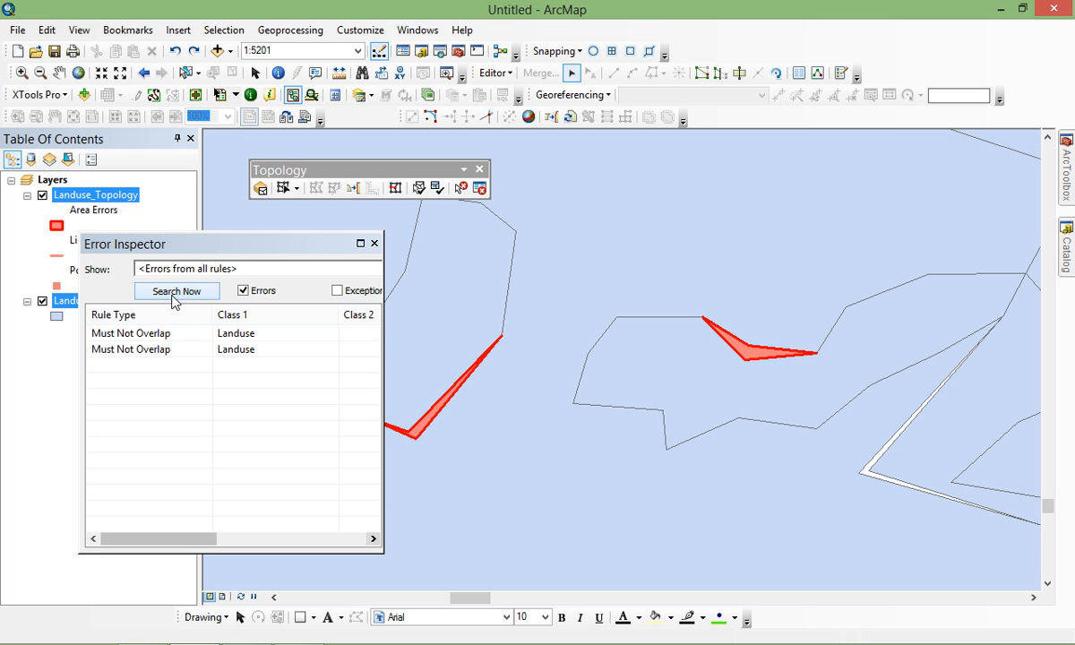
Search the topology errors again and create a new feature from the overlap on the western polygon's southeast edge
left_click(172, 298)
left_click(131, 333)
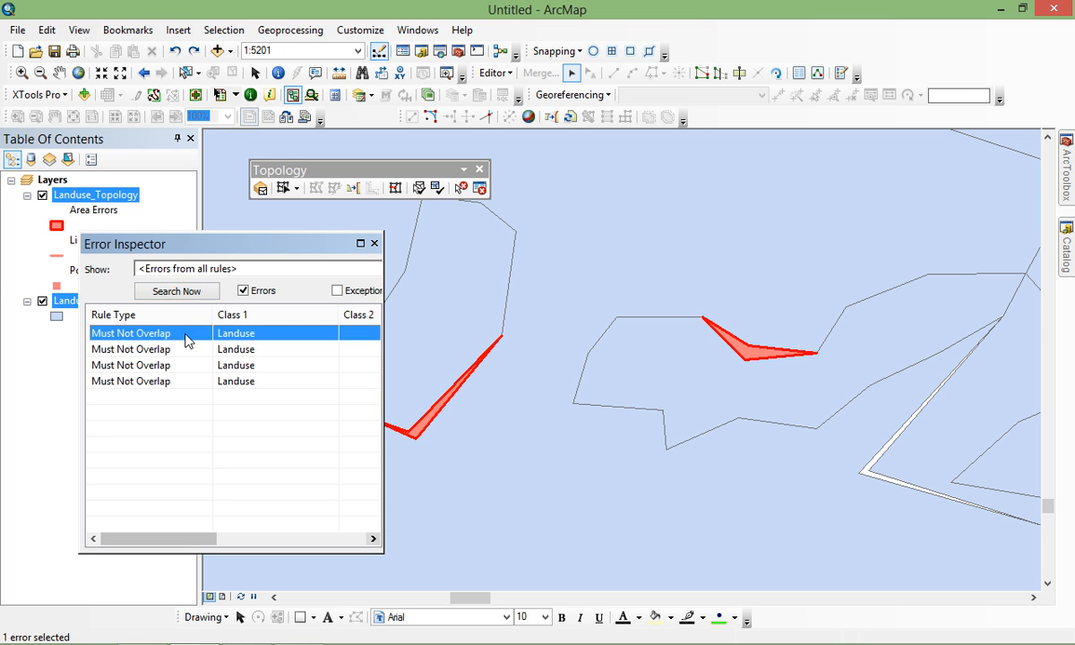
left_click(151, 366)
right_click(172, 366)
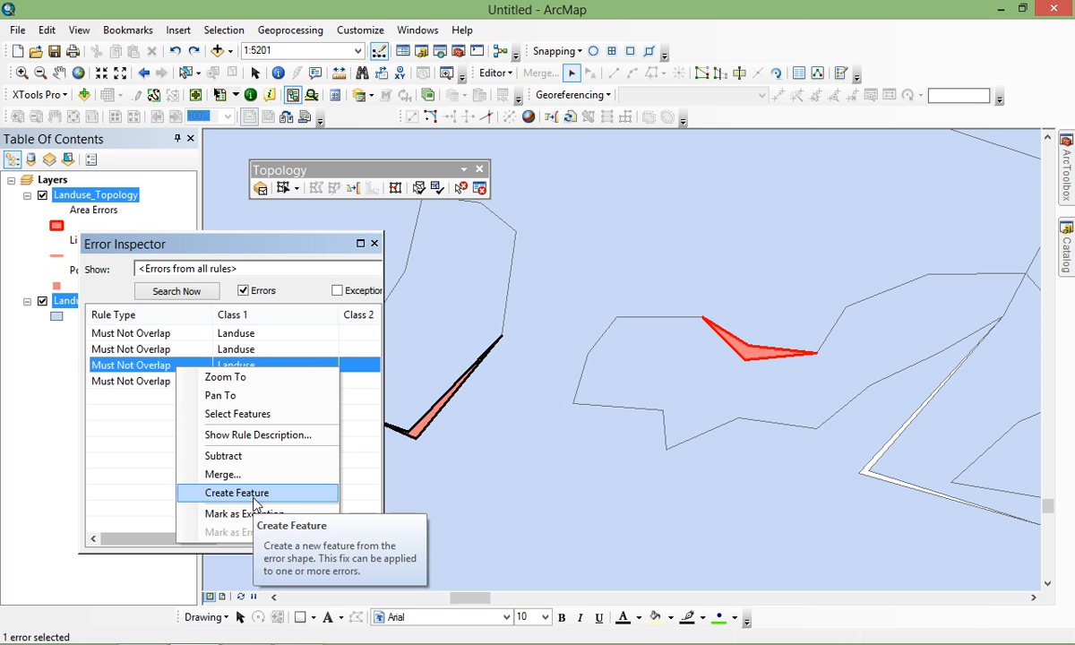
left_click(256, 493)
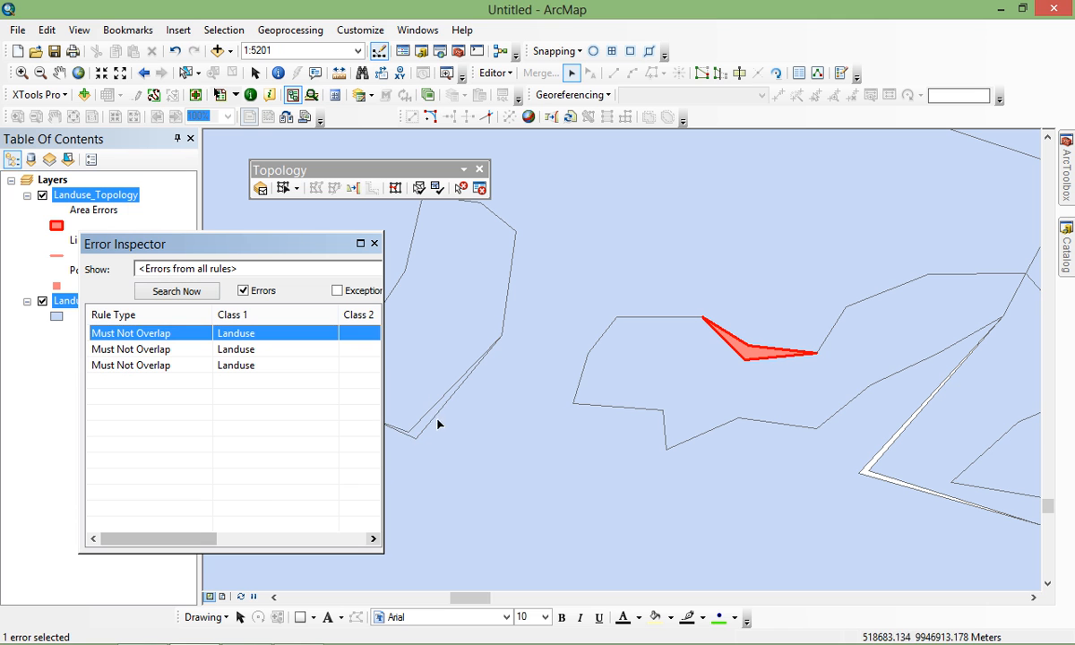
Select the new sliver feature on the western polygon's southeast edge and compare it with the surrounding Landuse polygon
left_click(185, 73)
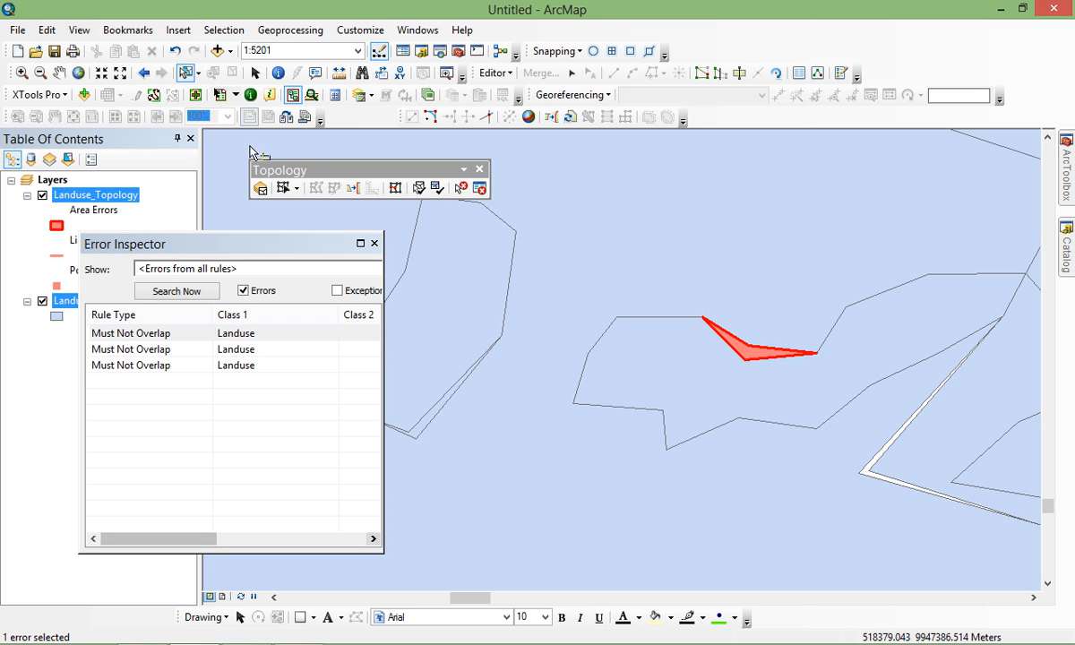
left_click(434, 421)
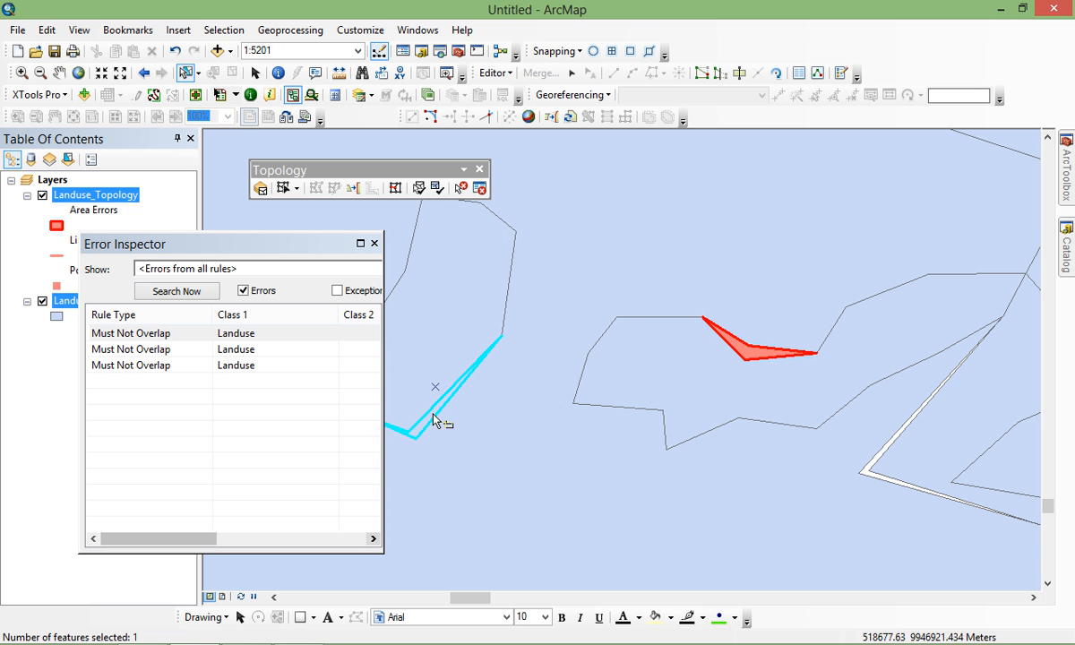
left_click(439, 342)
left_click(470, 455)
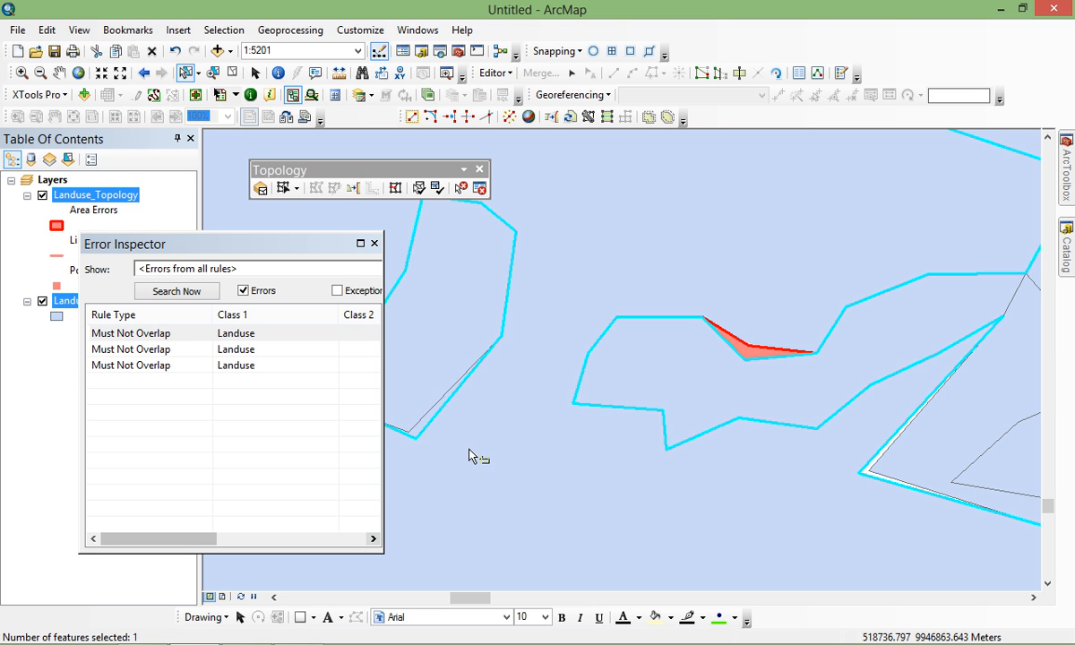
left_click(429, 429)
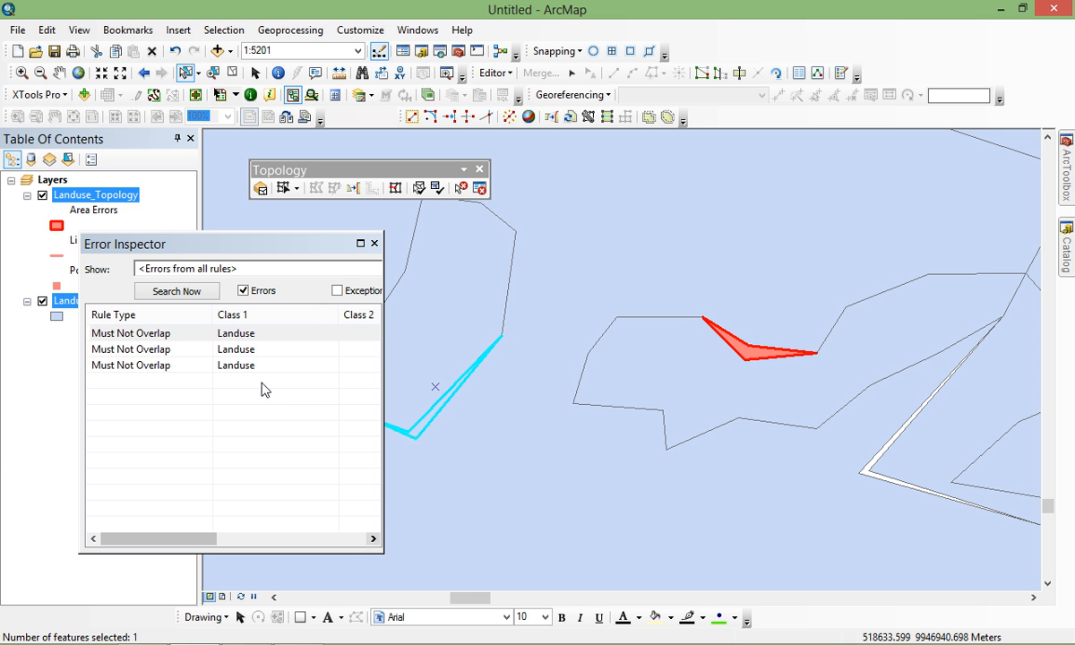
scroll(475, 412, "up", 2)
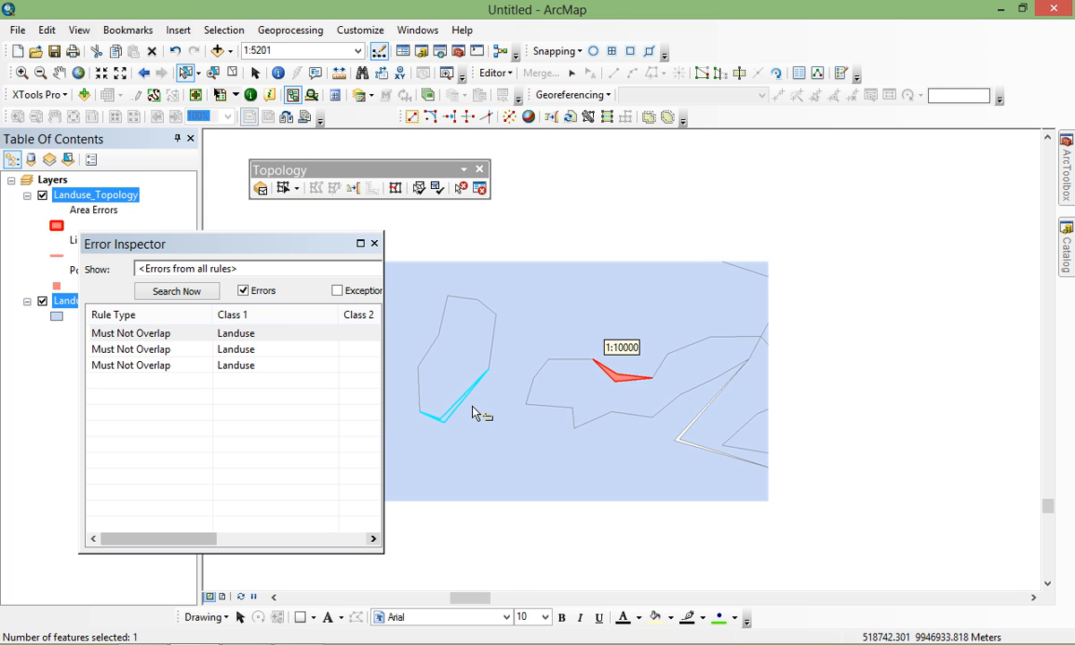
left_click(260, 436)
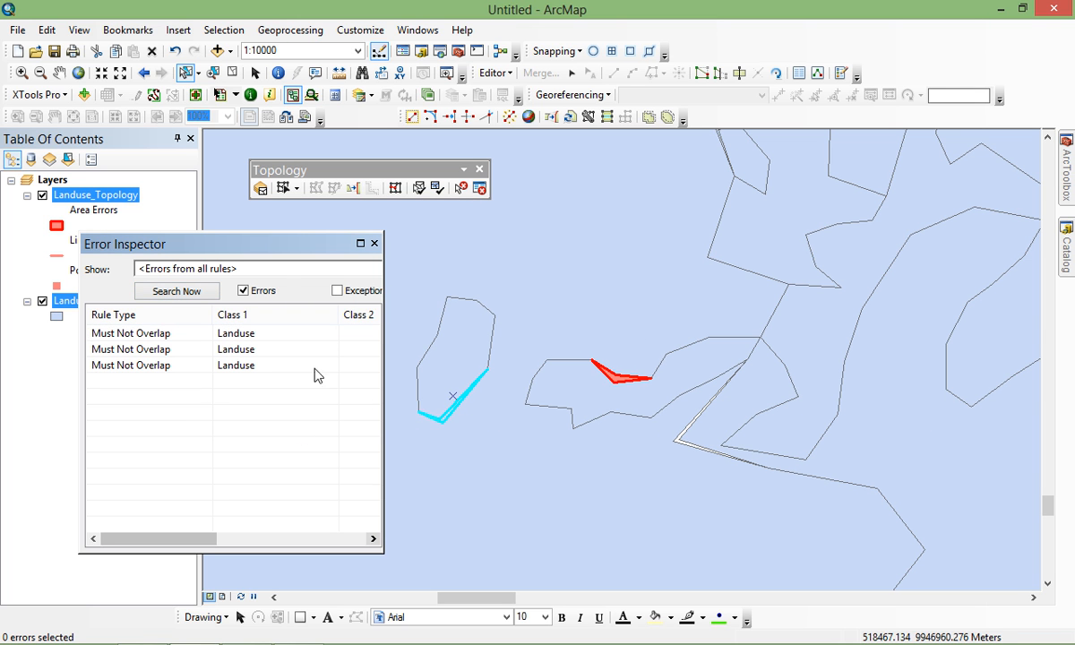
left_click(155, 337)
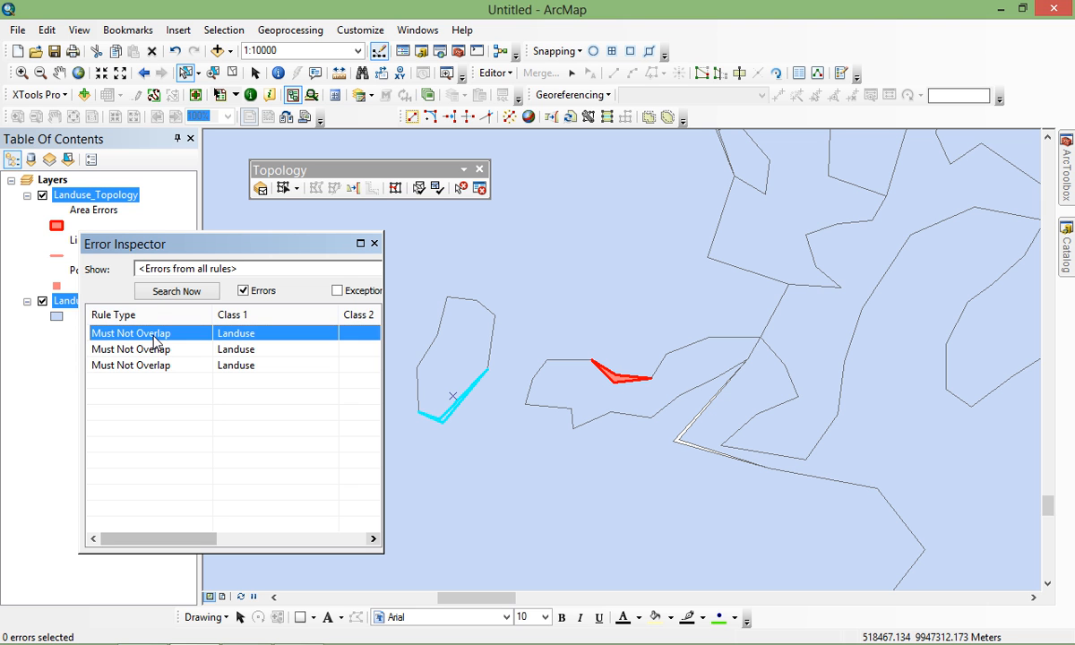
right_click(162, 356)
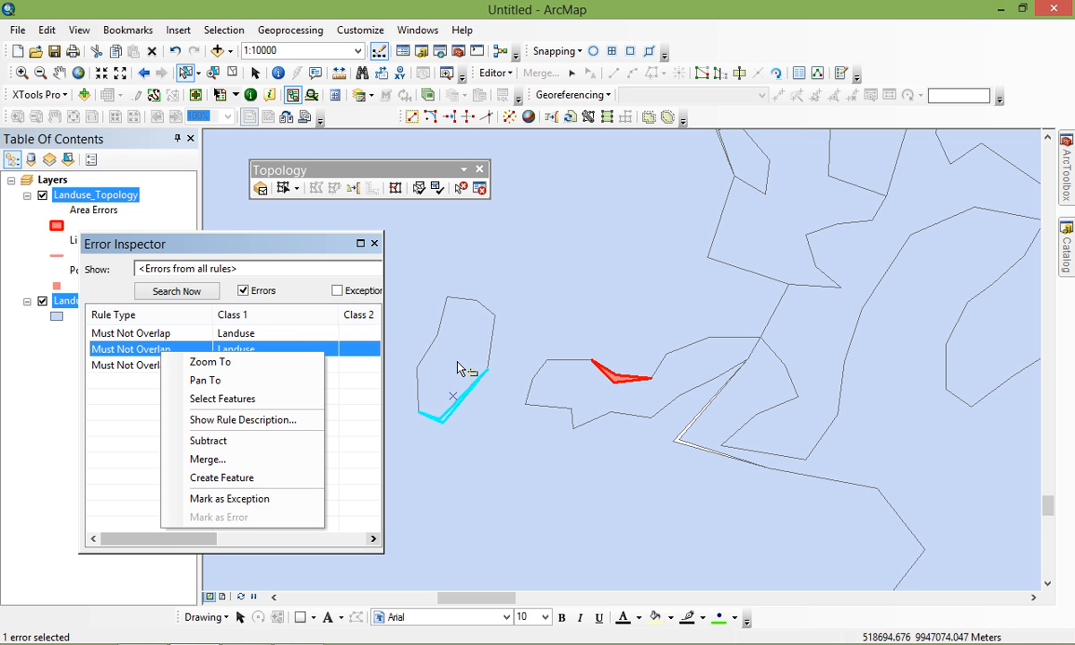
left_click(360, 435)
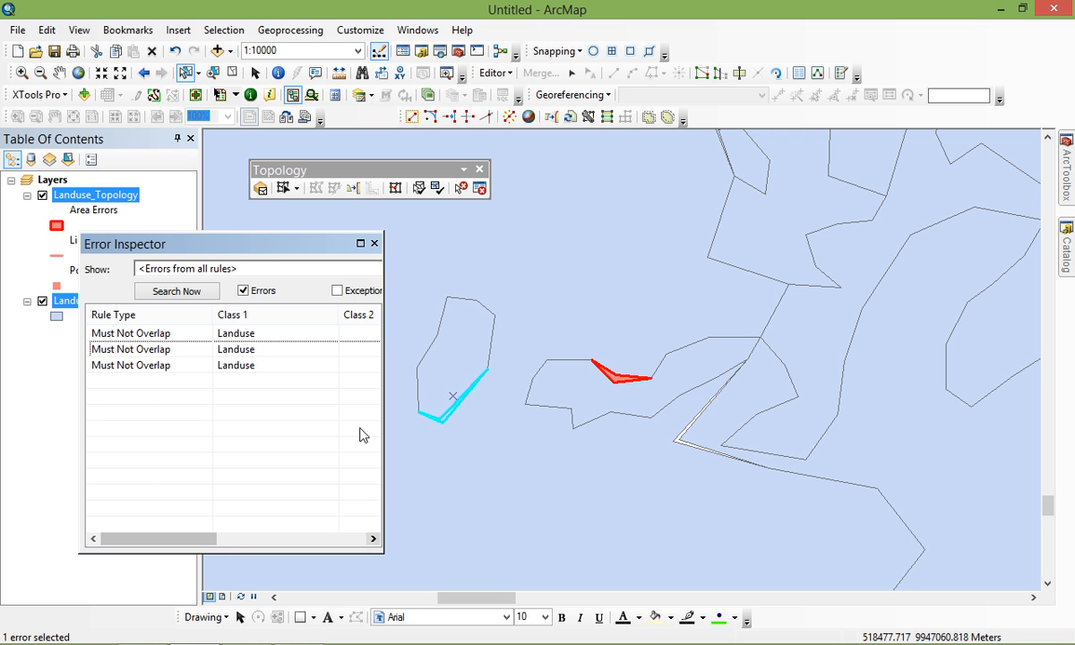